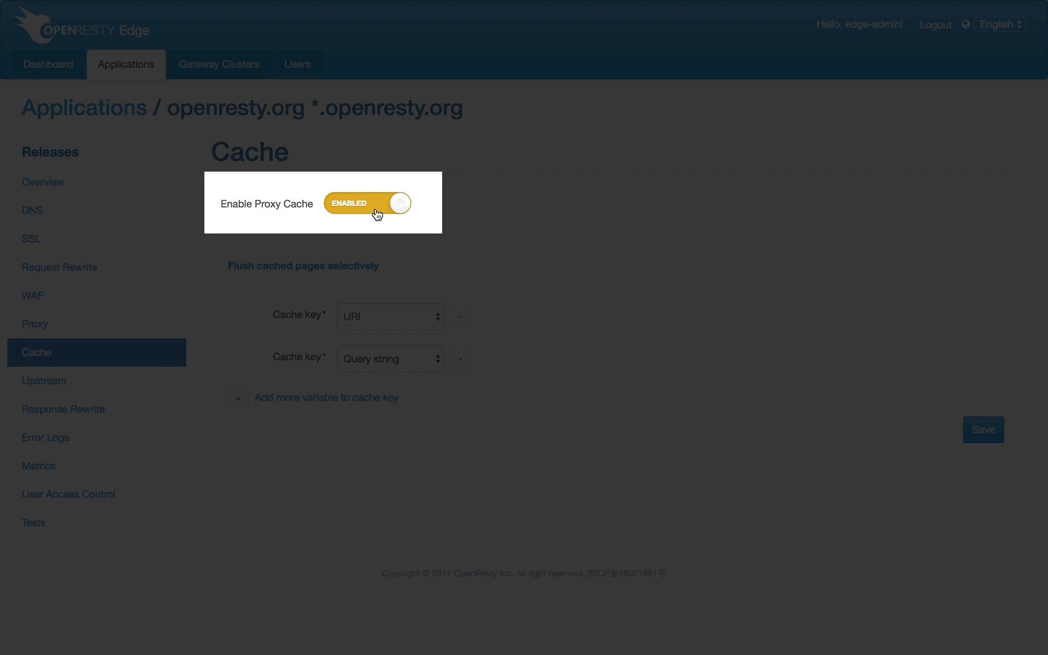
Disable the proxy cache for the application and enable it again
click(377, 212)
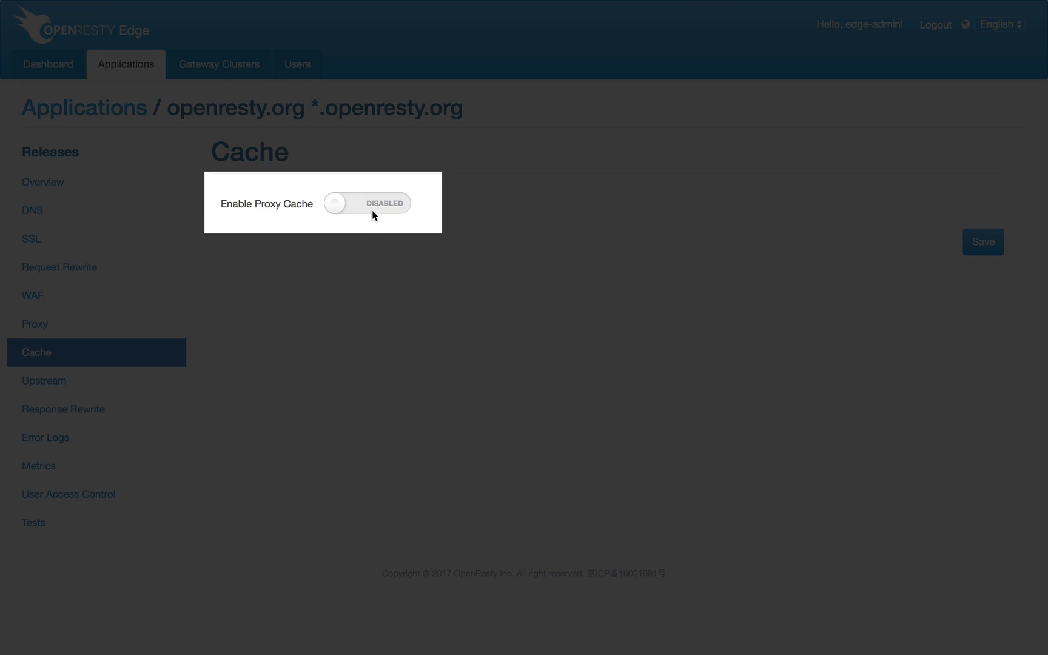
click(372, 210)
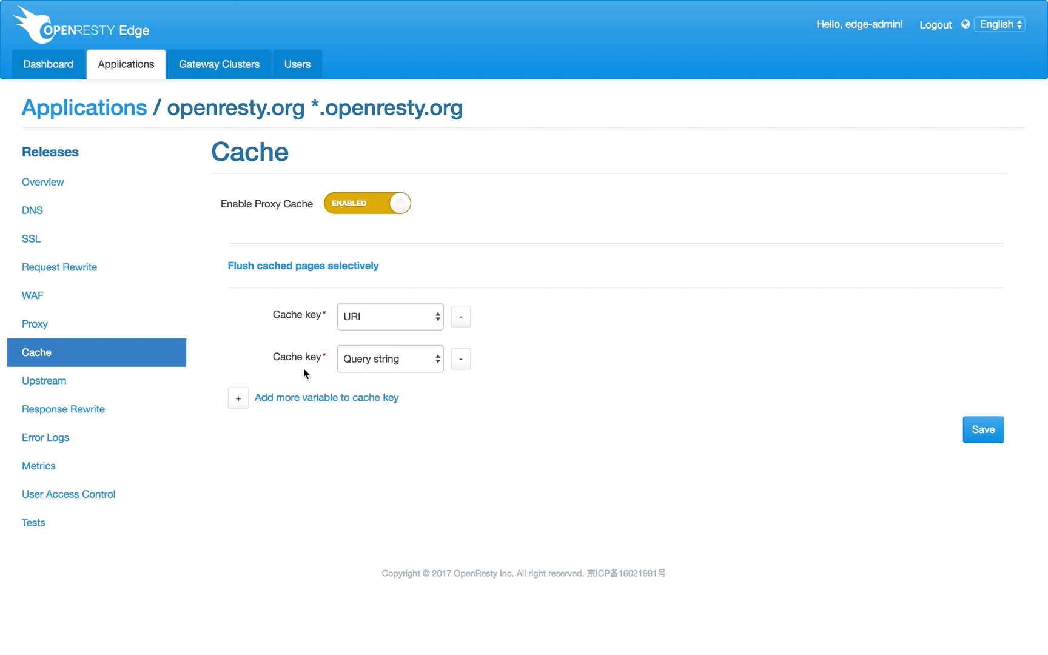
Add a third cache key component of type URI argument with the argument name foo
click(311, 398)
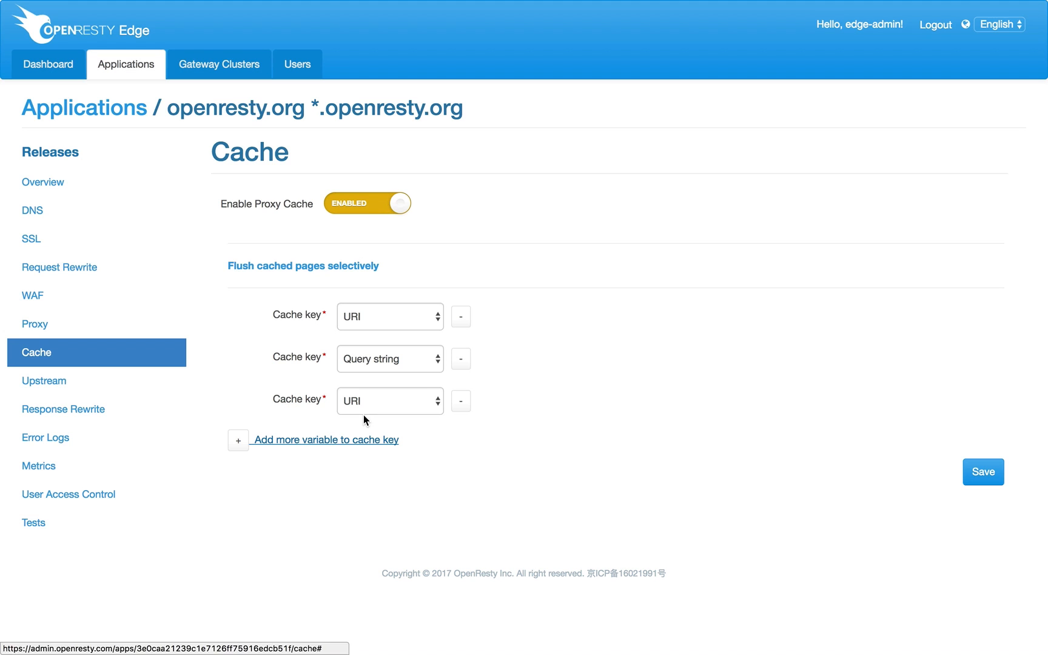
click(420, 402)
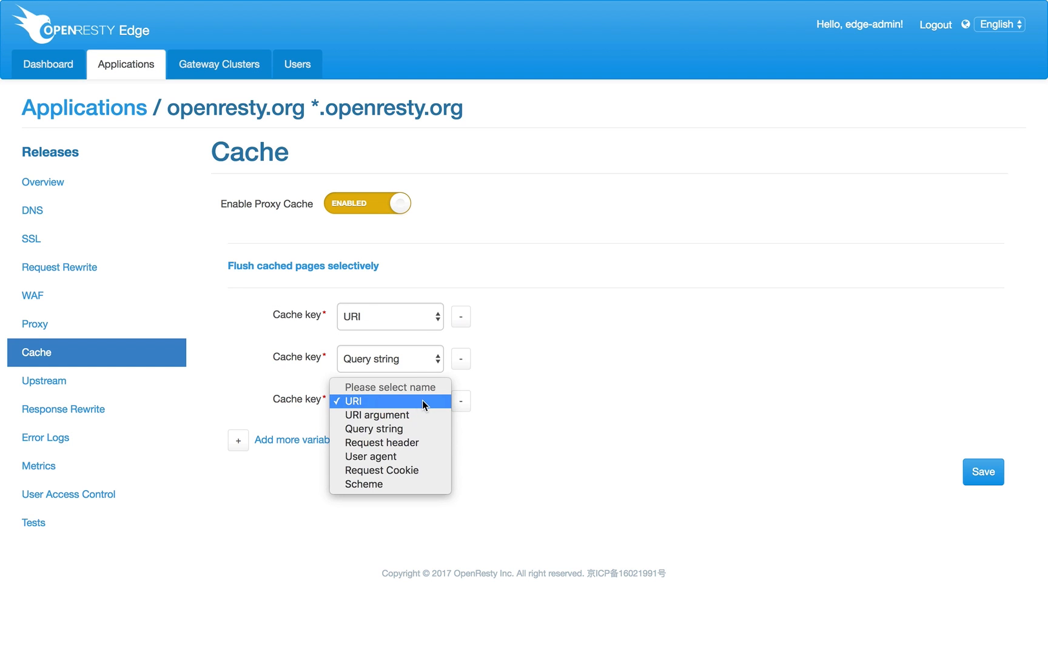
click(385, 415)
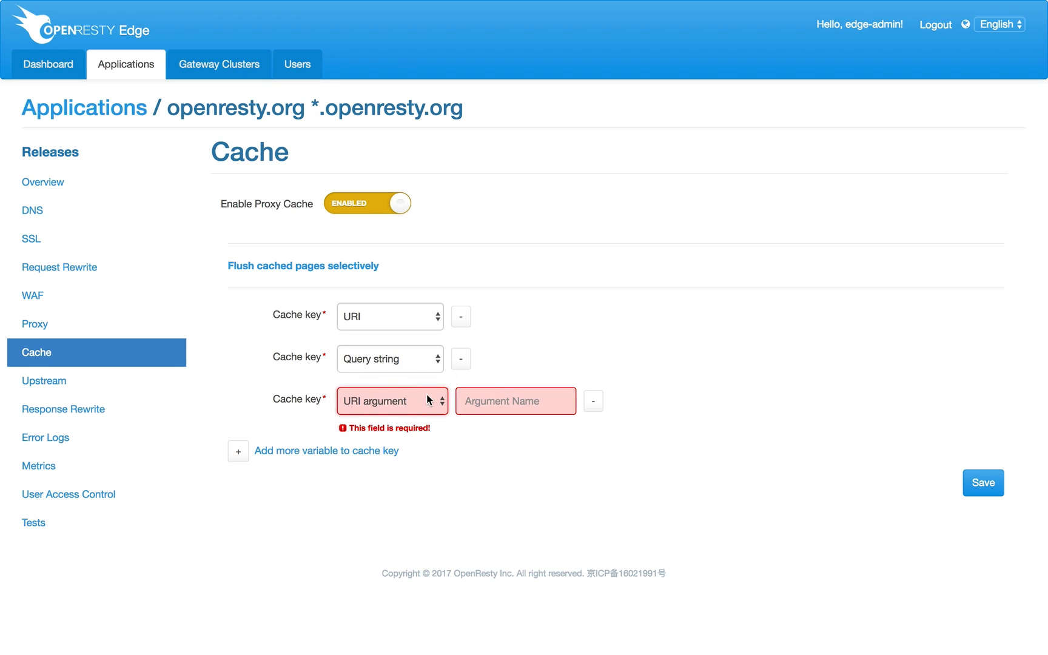
click(555, 394)
text(foo)
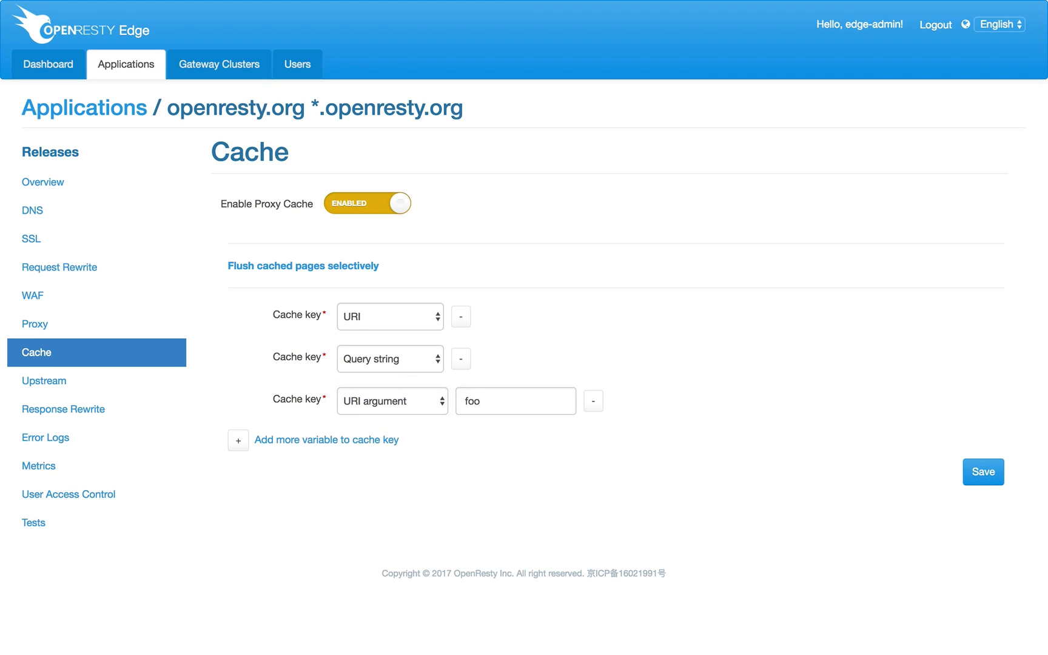
Change the third cache key to a Request header with the header name Bar
click(388, 401)
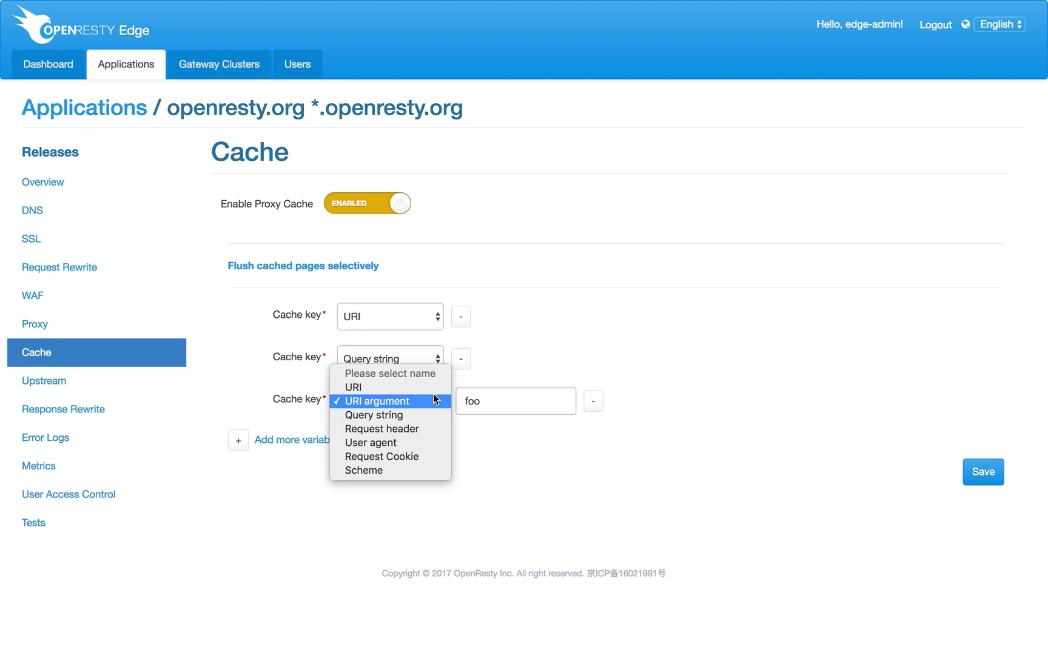
click(386, 429)
click(479, 401)
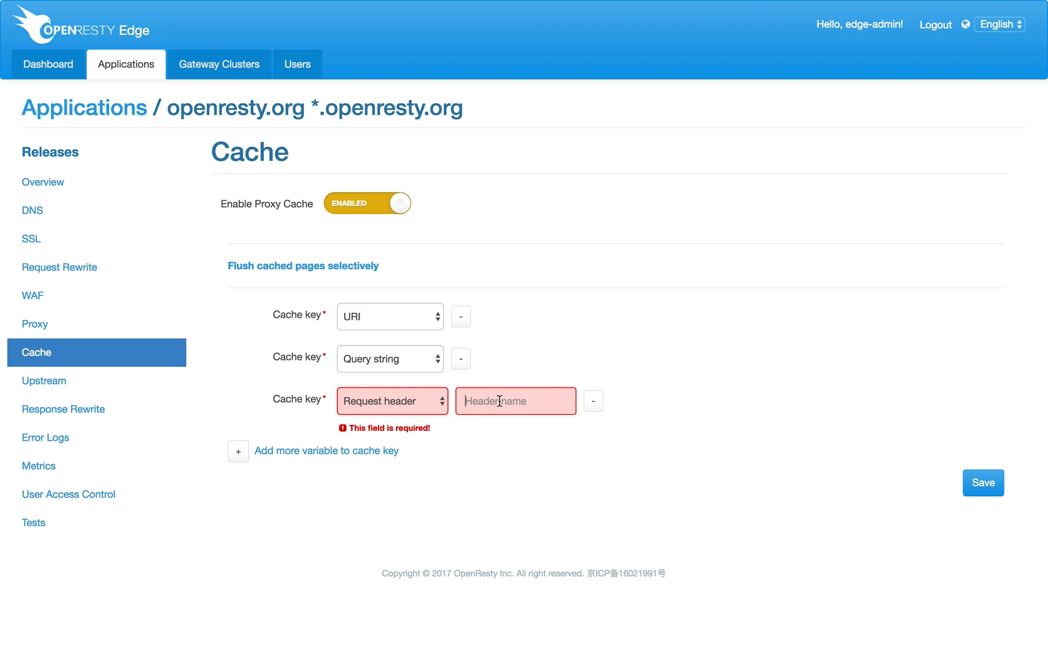
text(Bar)
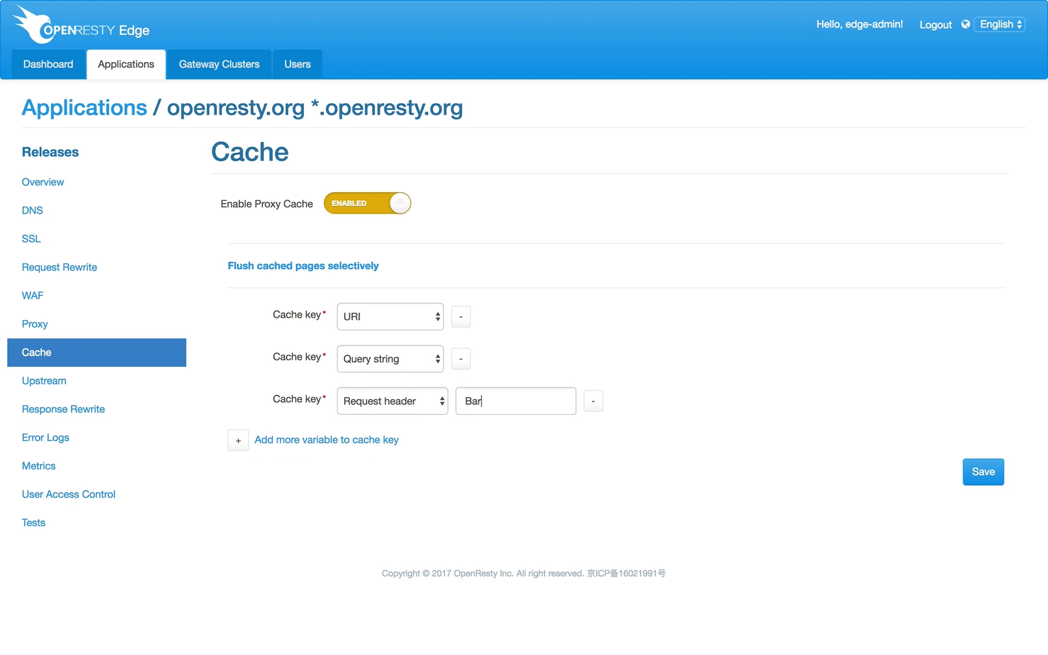
Check the other available cache key types, keep the selection, and remove the third cache key
click(443, 402)
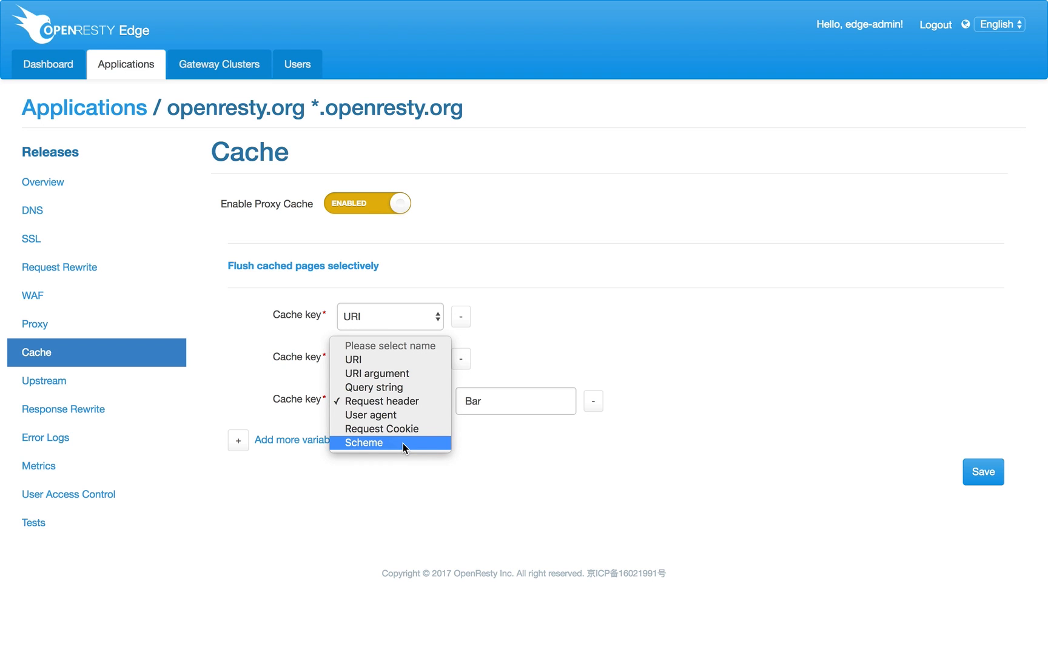
click(554, 432)
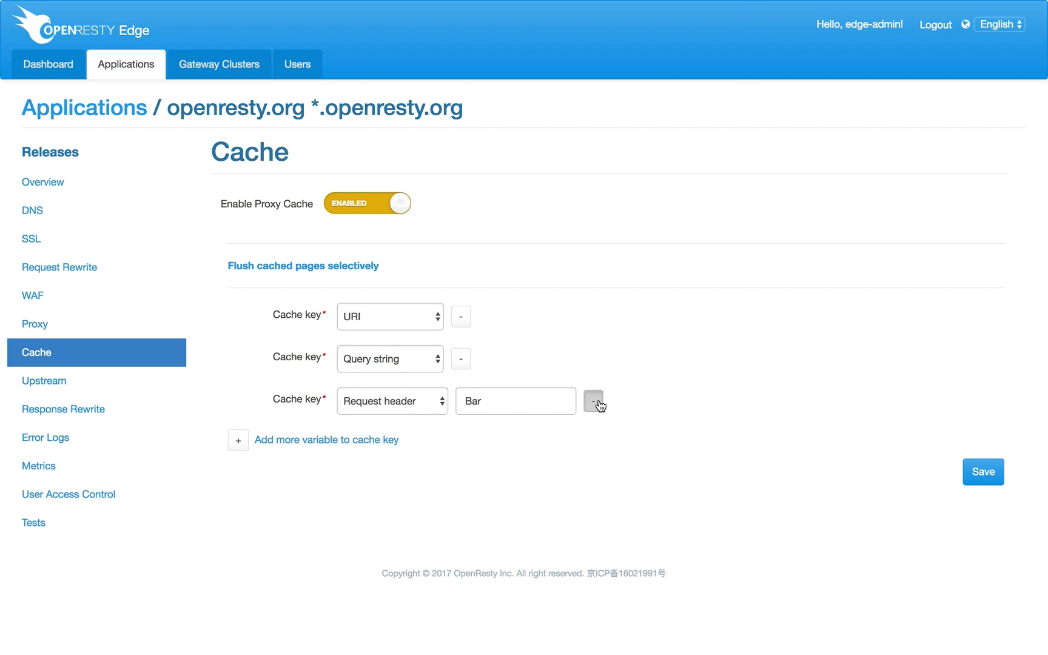
click(592, 401)
click(720, 135)
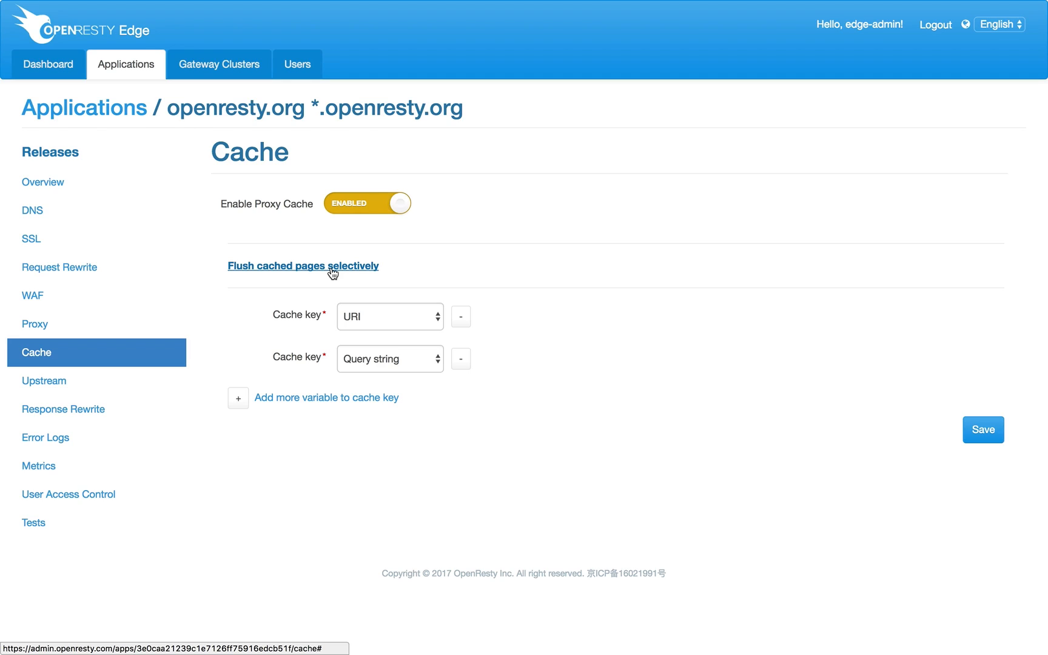
click(332, 270)
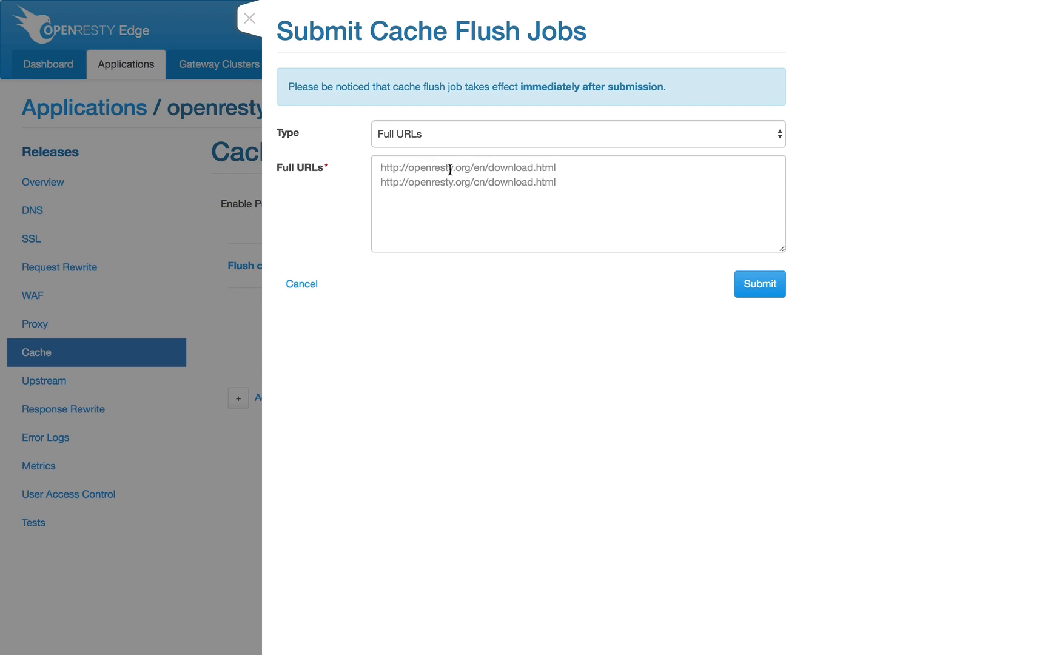
click(469, 191)
text(http://fo)
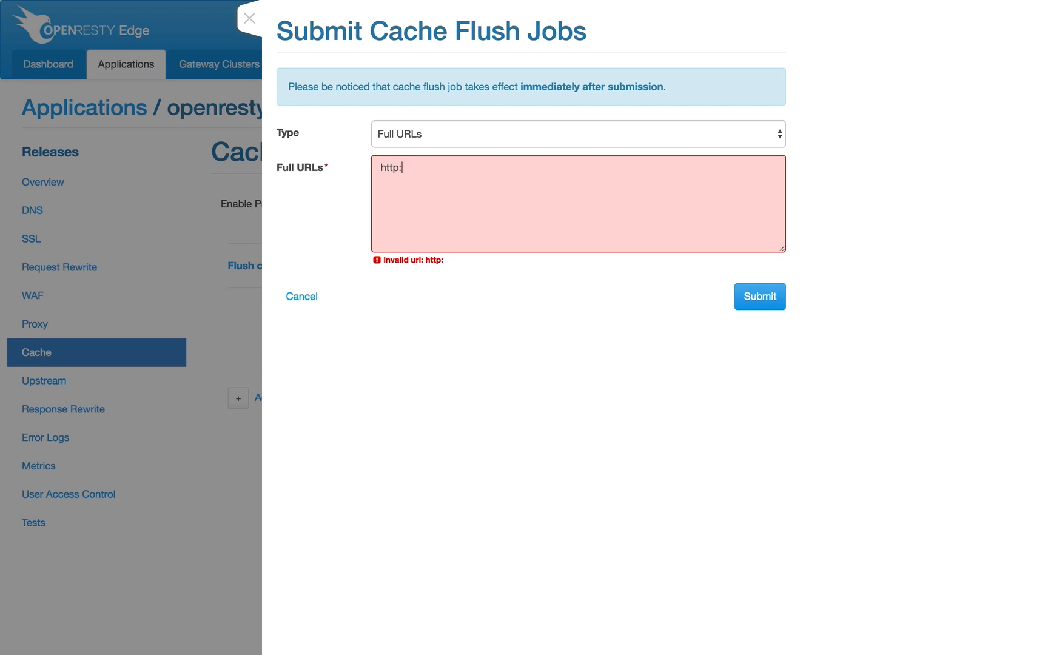
key(BackSpace)
key(BackSpace)
text(openres)
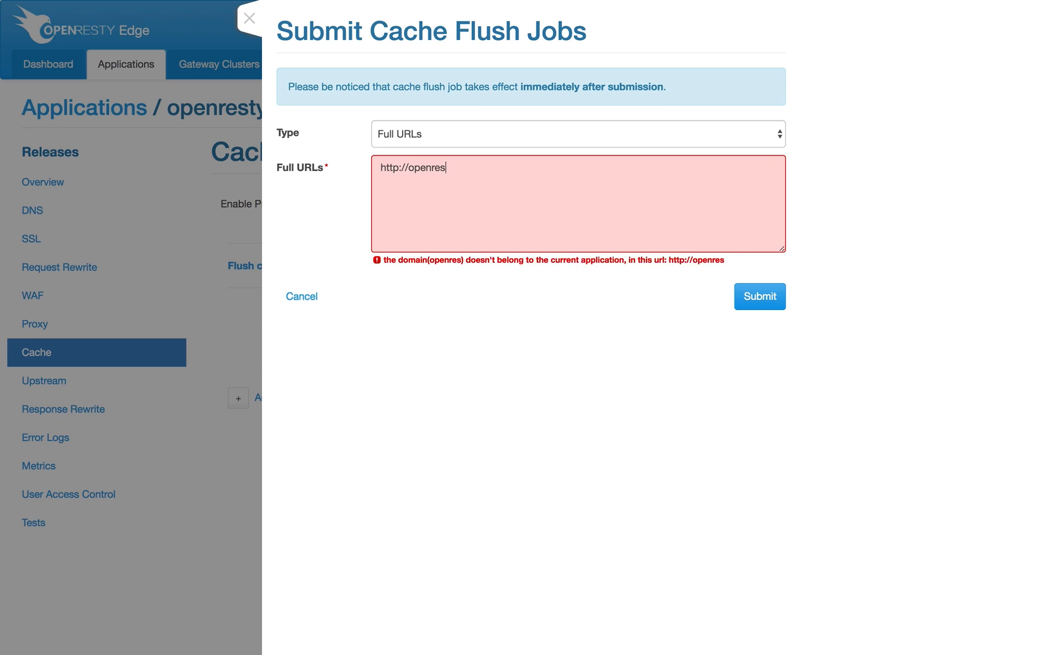
text(ty.org/download/f)
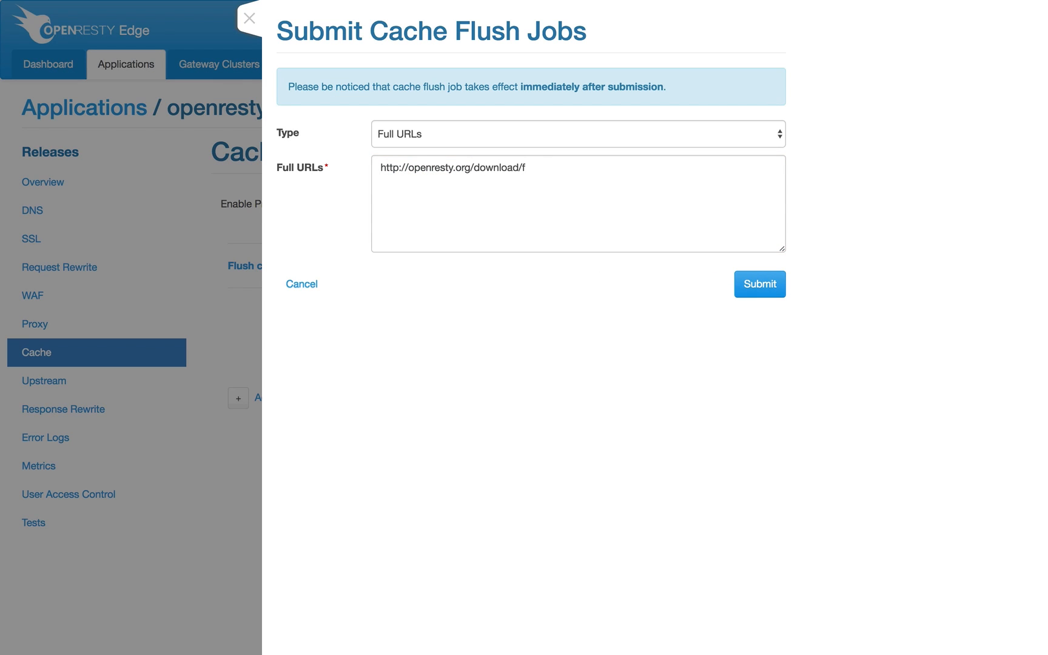
key(BackSpace)
text(openresty.tar.)
text(gz )
text(http://openresty.)
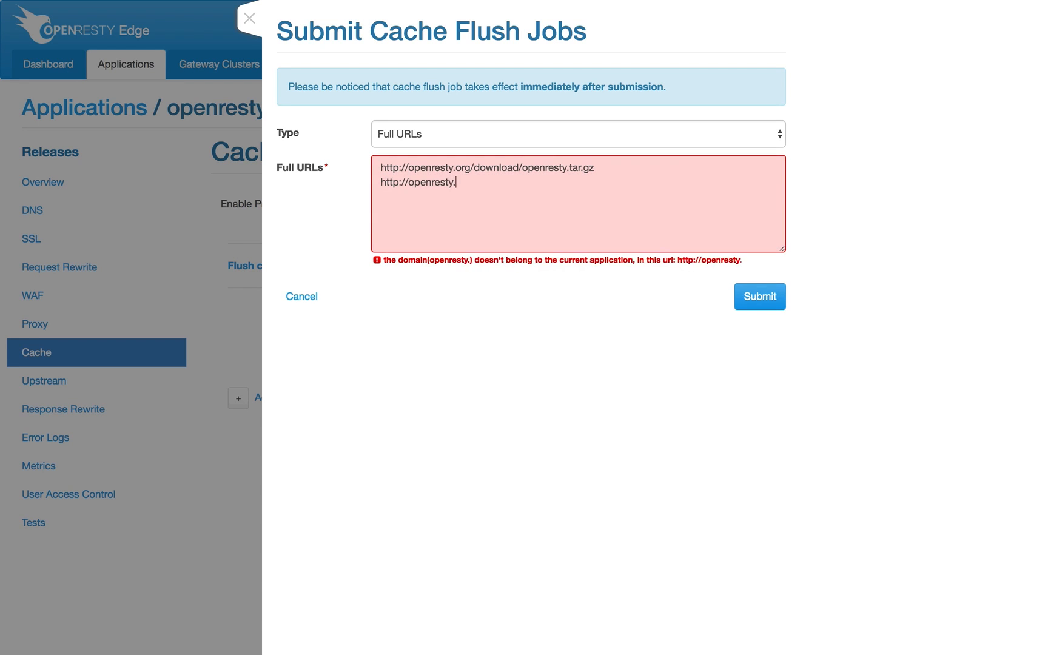
text(org/download/)
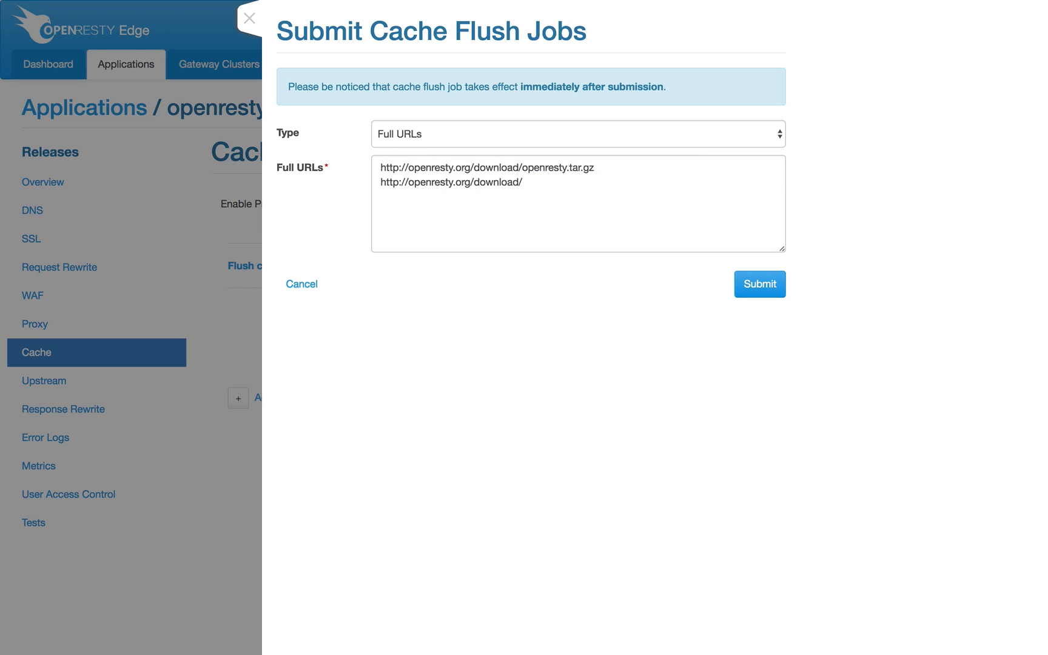
text(foo.txt)
Clear the full URLs and set the flush job to type URI prefix with the prefixes /css/ and /js/
key(ctrl+a)
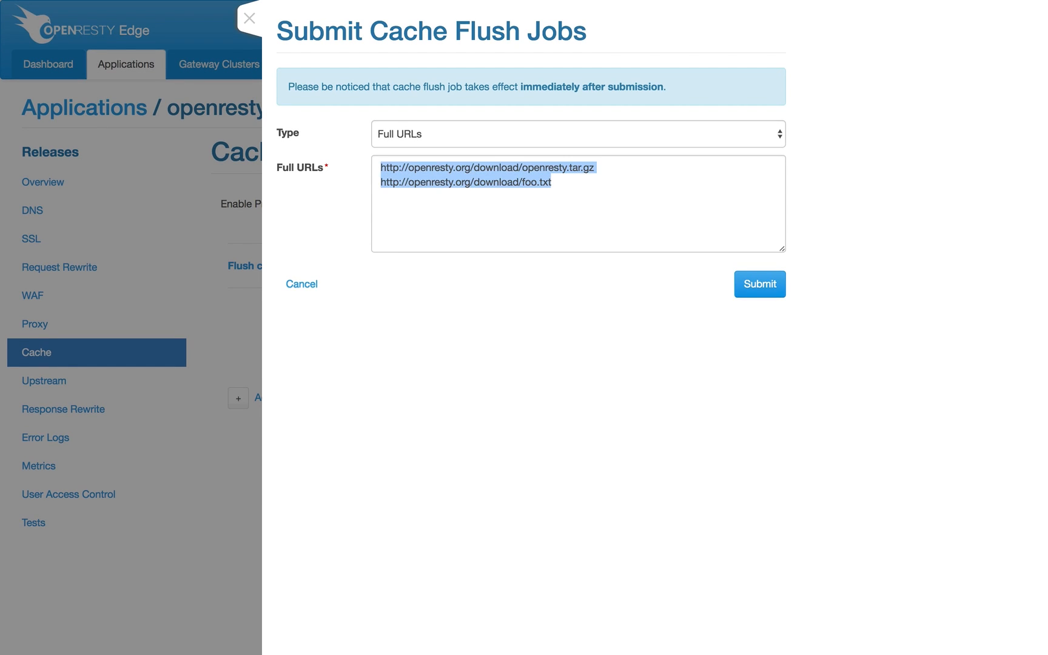
key(BackSpace)
click(421, 134)
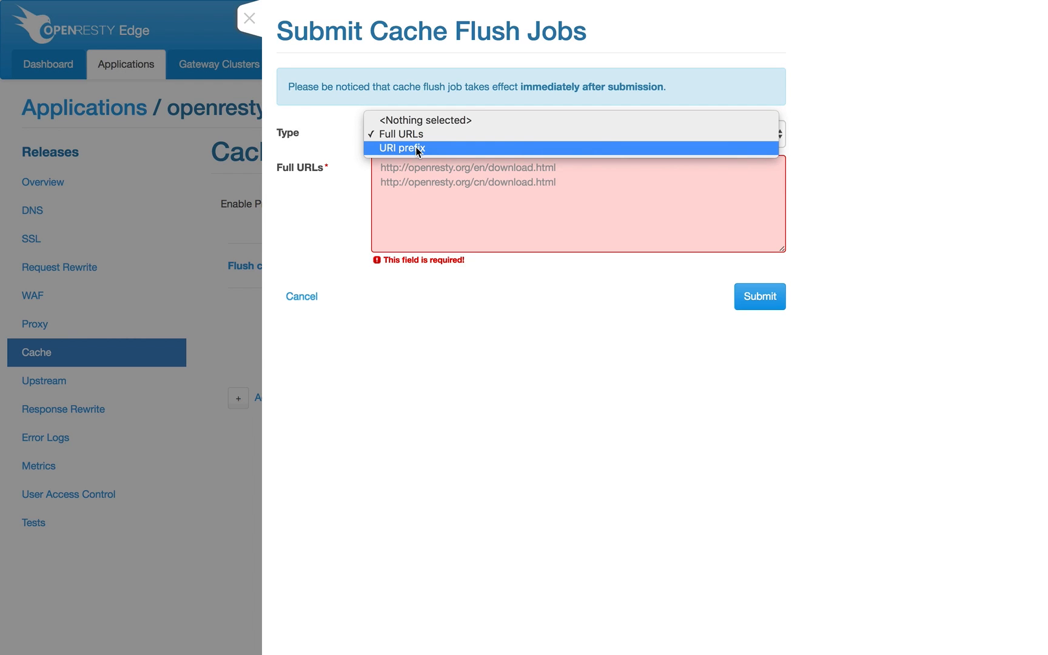
click(418, 148)
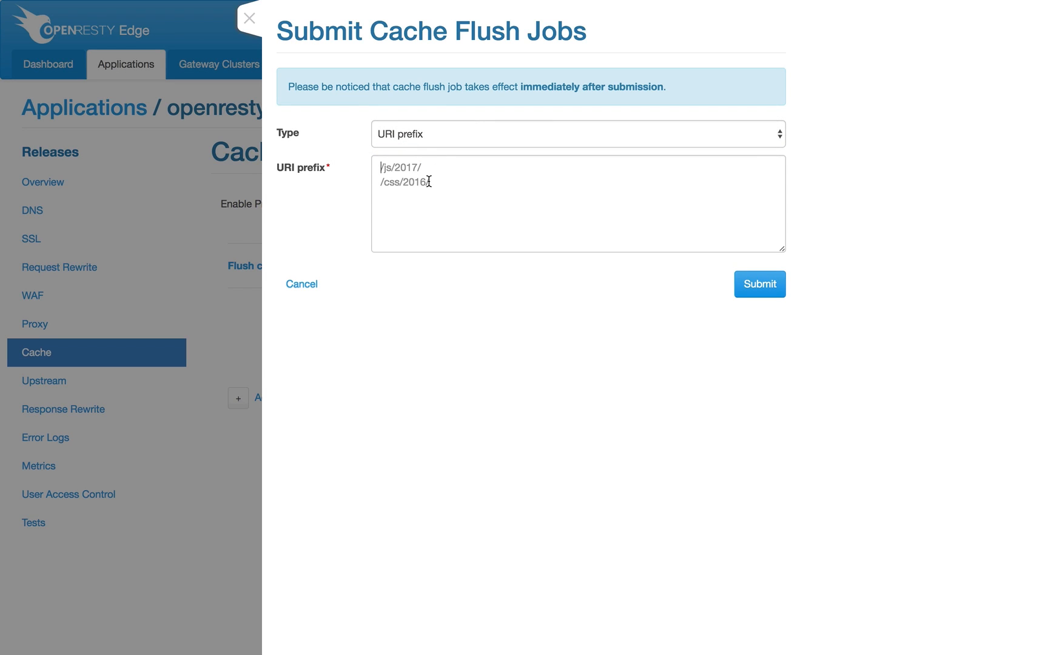
click(427, 190)
text(/css/)
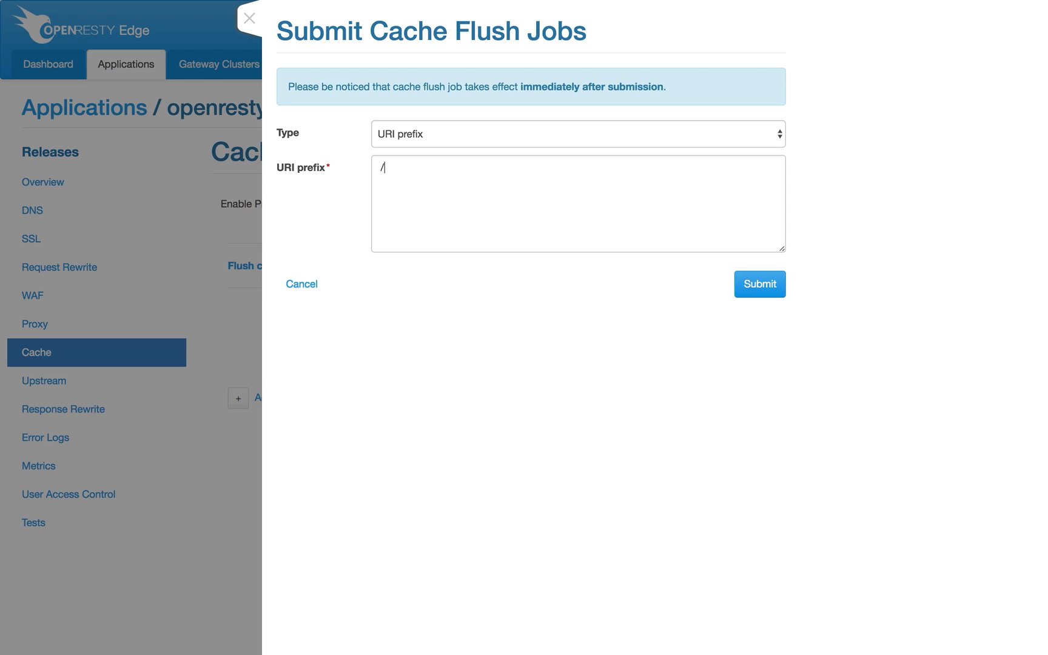
key(Return)
text(/js/)
Highlight the entered URI prefixes and cancel the cache flush job without submitting it
key(shift+super+Left)
key(Down)
key(shift+super+Left)
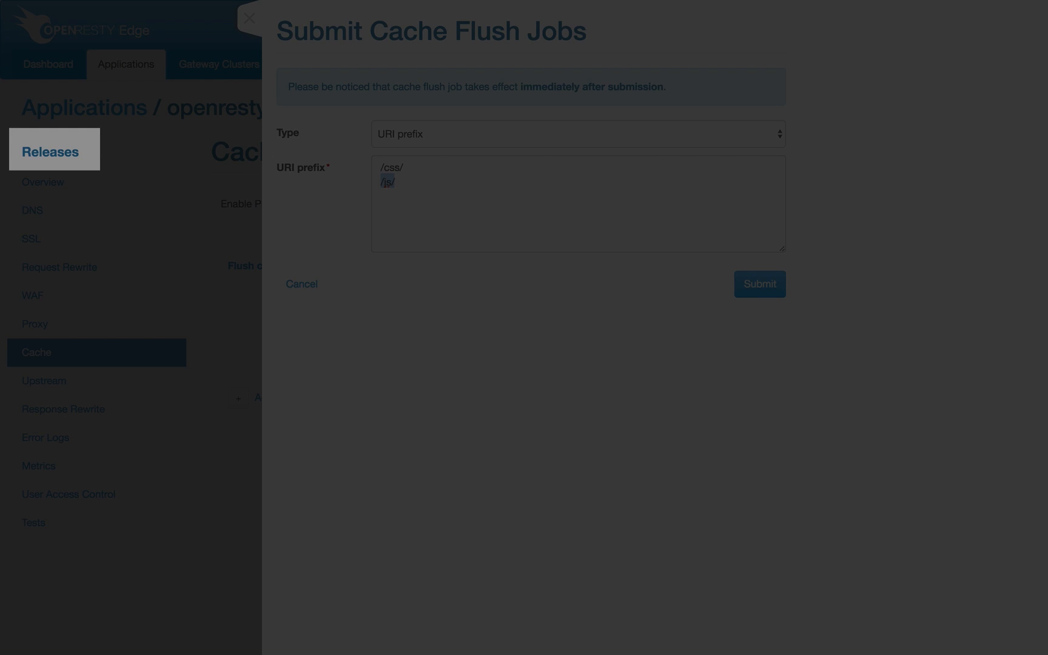
click(302, 283)
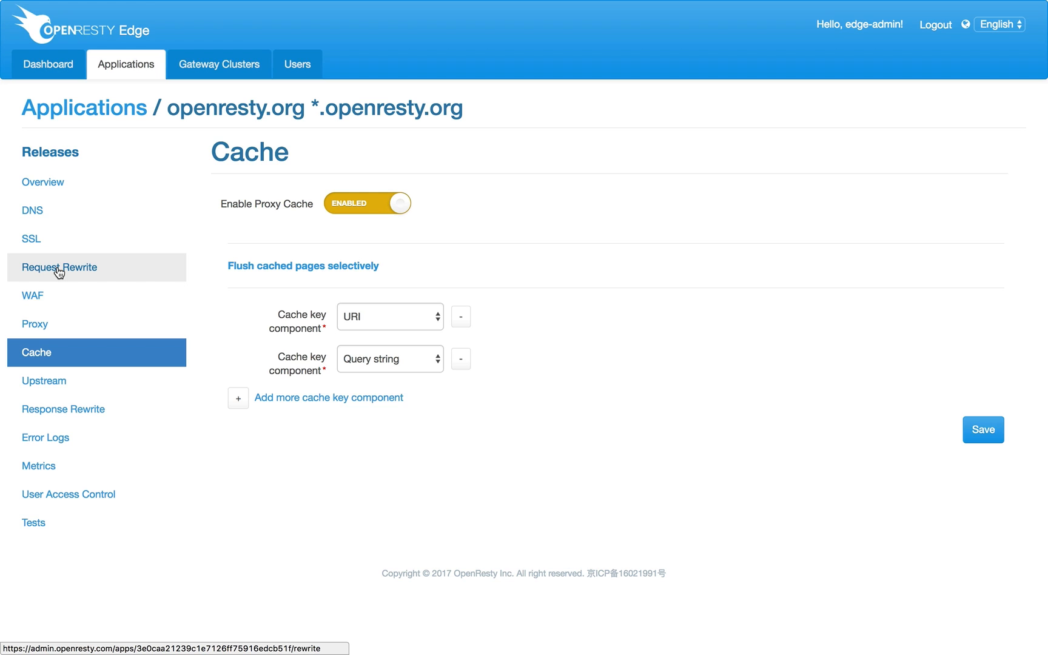
Open the application's Request Rewrite page and review its rule table and the custom Edge language rules
click(61, 270)
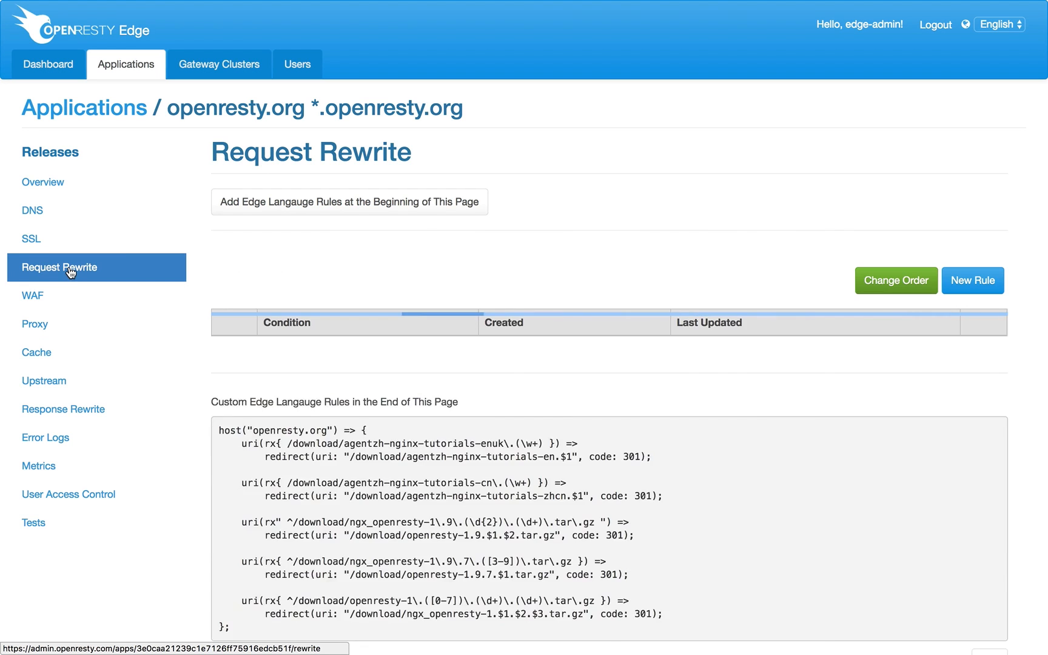
scroll(719, 223, down, 5)
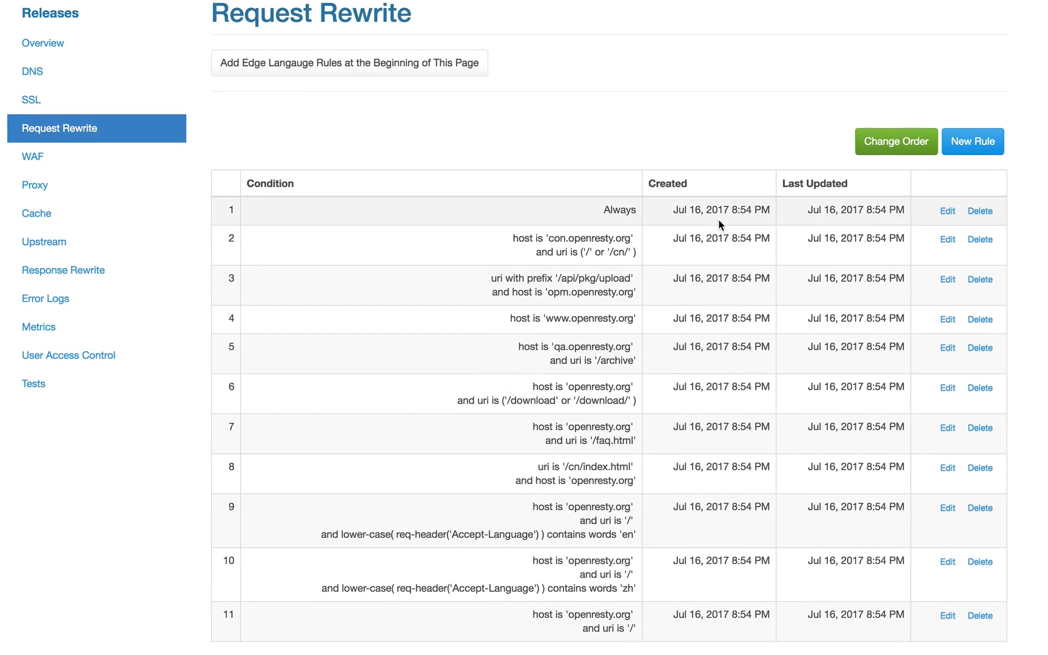
scroll(719, 224, down, 3)
scroll(718, 218, down, 6)
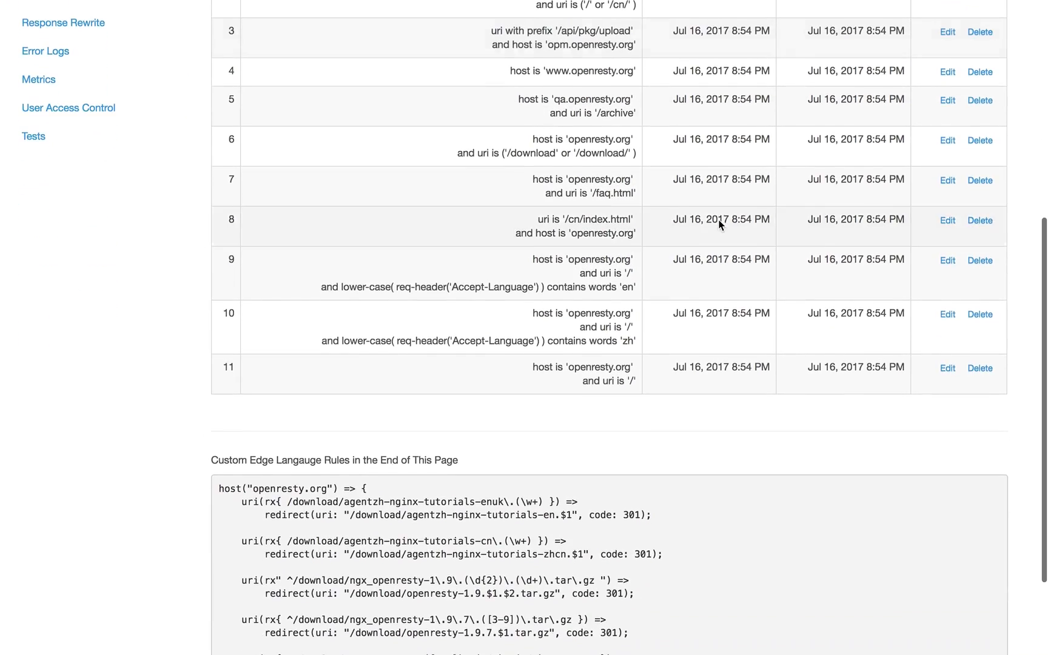
scroll(718, 219, up, 3)
scroll(719, 218, down, 7)
scroll(719, 224, up, 15)
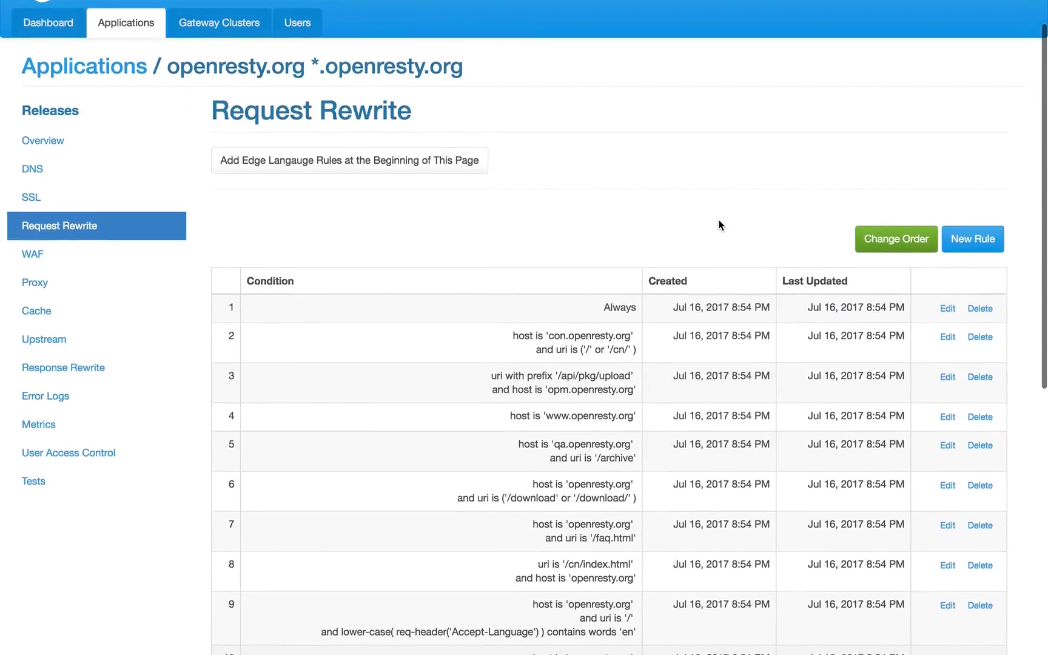
scroll(587, 205, down, 14)
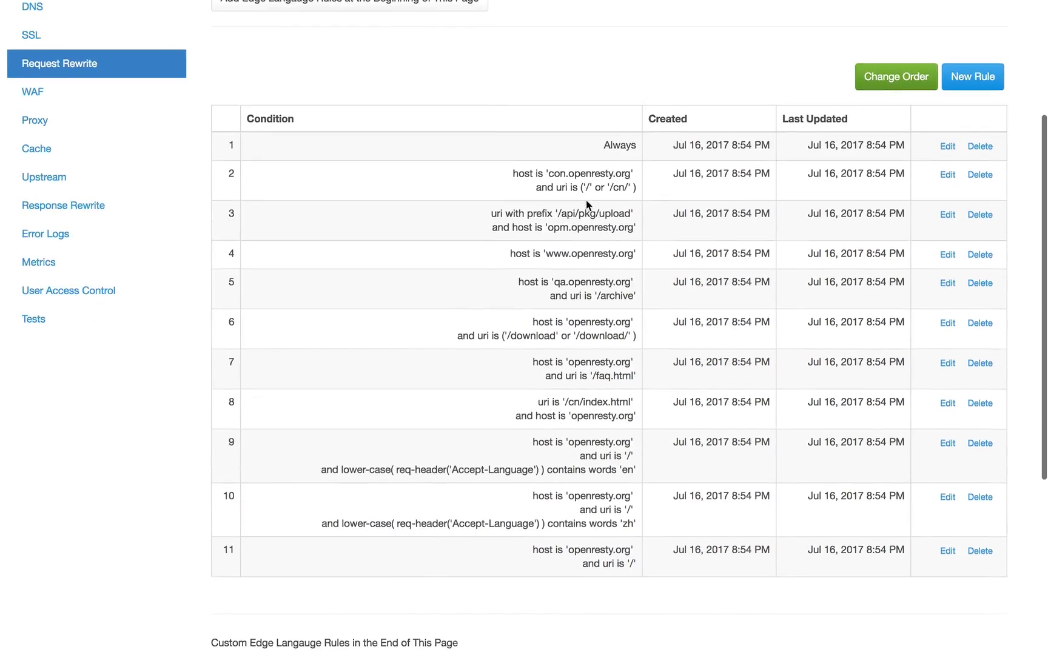
scroll(587, 205, up, 16)
scroll(638, 477, down, 3)
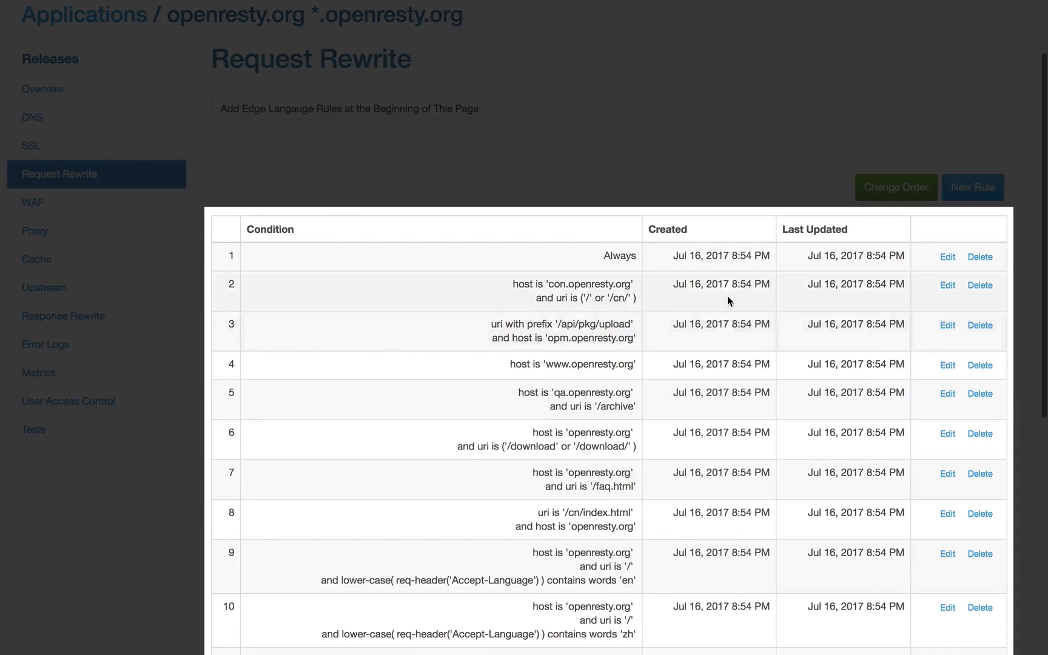
scroll(734, 419, down, 4)
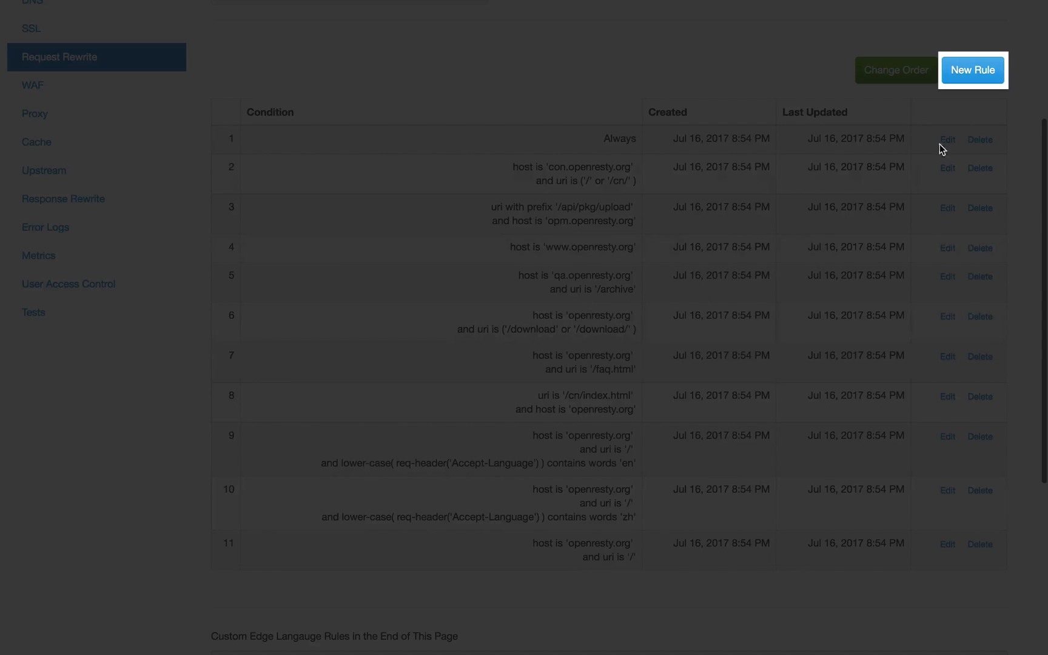
Create a new request rewrite rule with Redirect as its first action
click(976, 71)
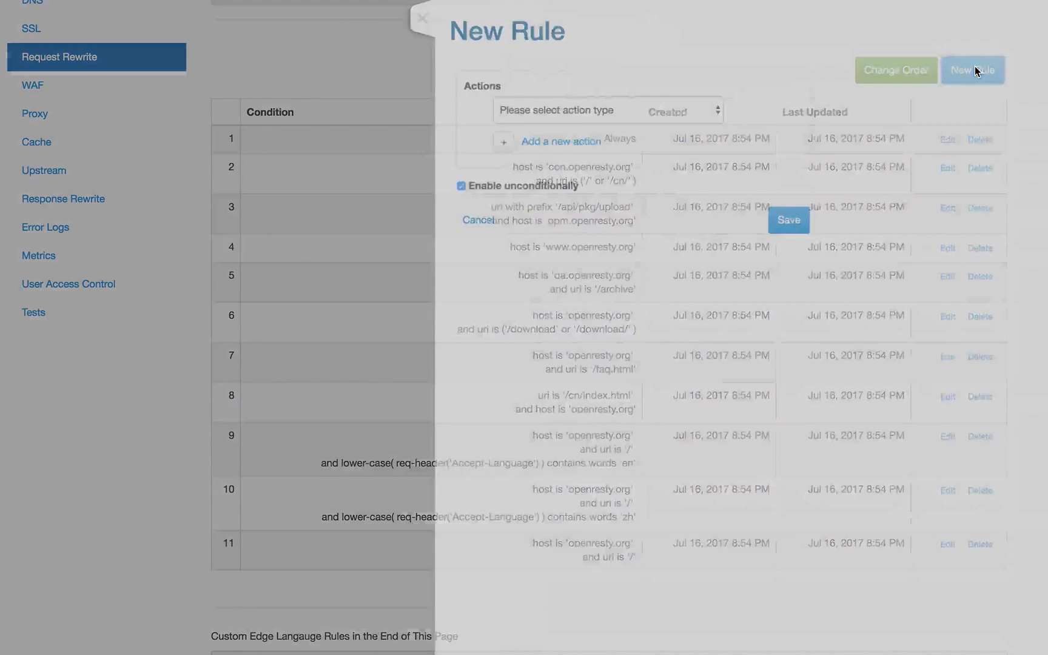
click(381, 111)
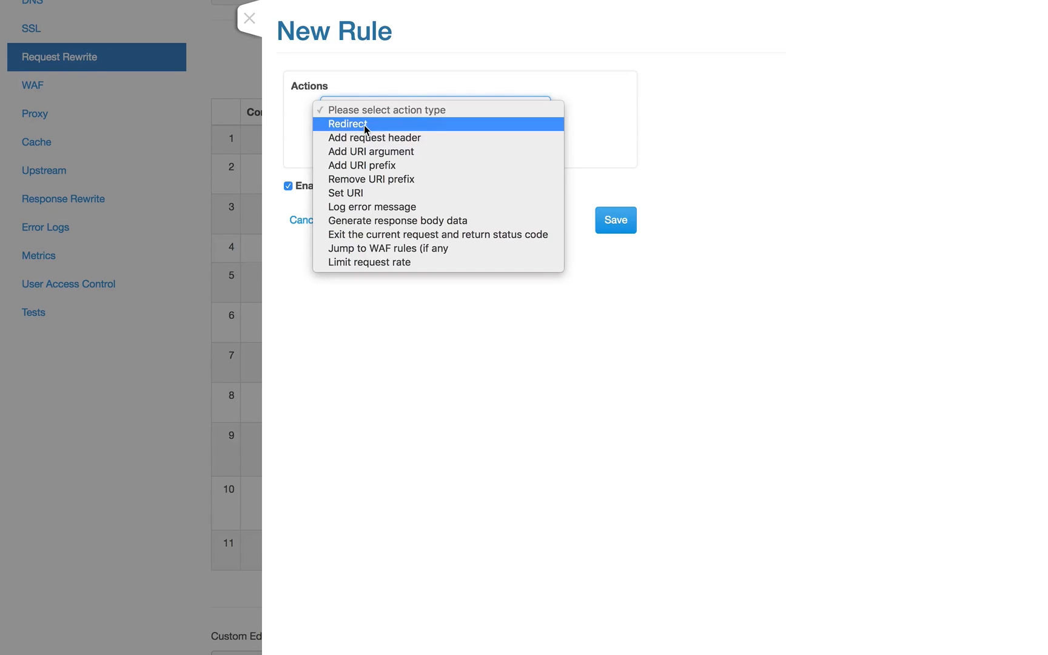
click(364, 124)
Add an Add request header action after the redirect, plus an empty third action
click(331, 319)
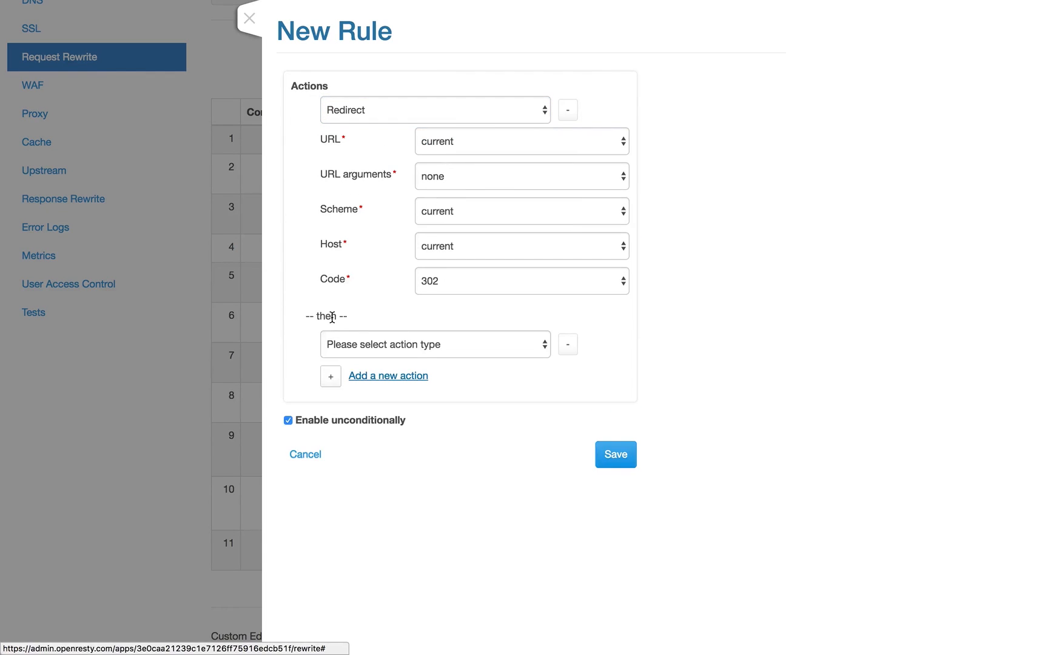
click(414, 344)
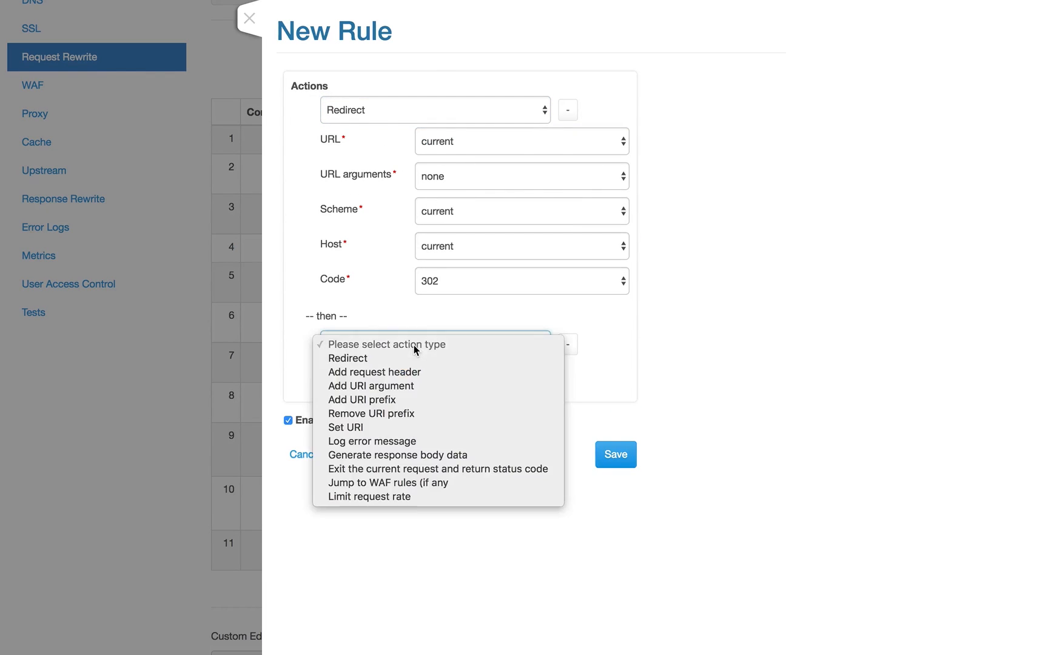
click(385, 375)
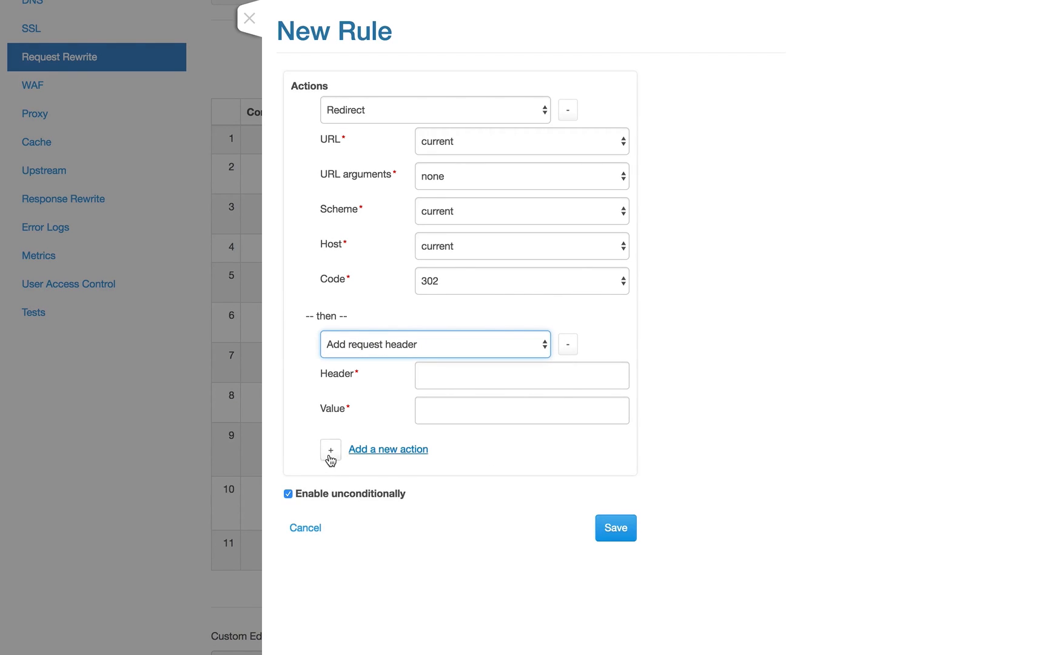
click(331, 454)
click(475, 375)
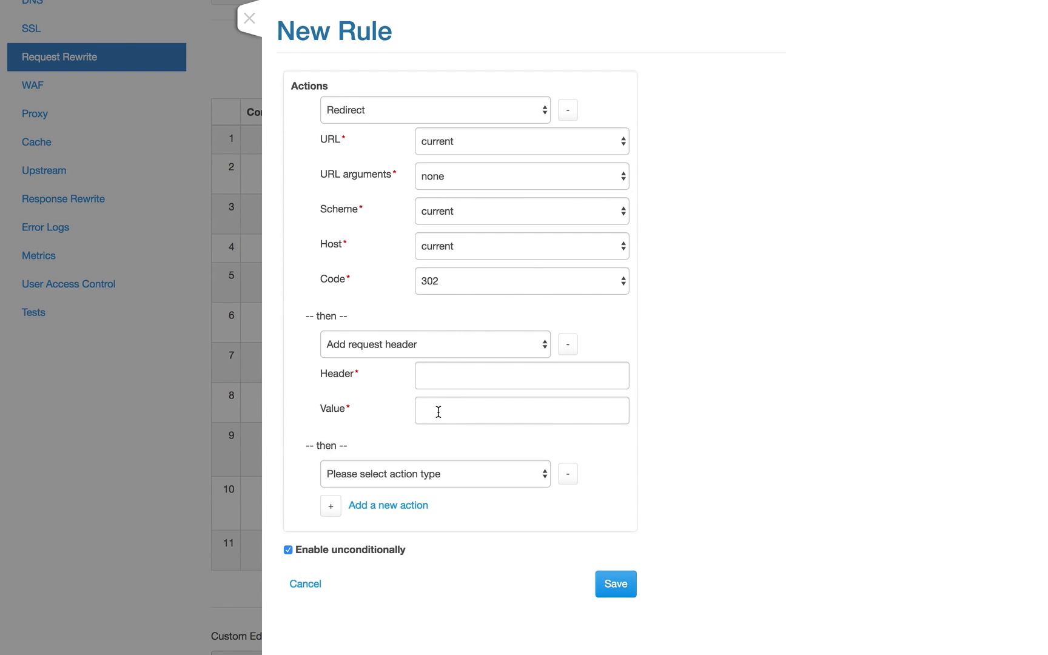
Set the redirect's URL and URL arguments both to custom
click(473, 144)
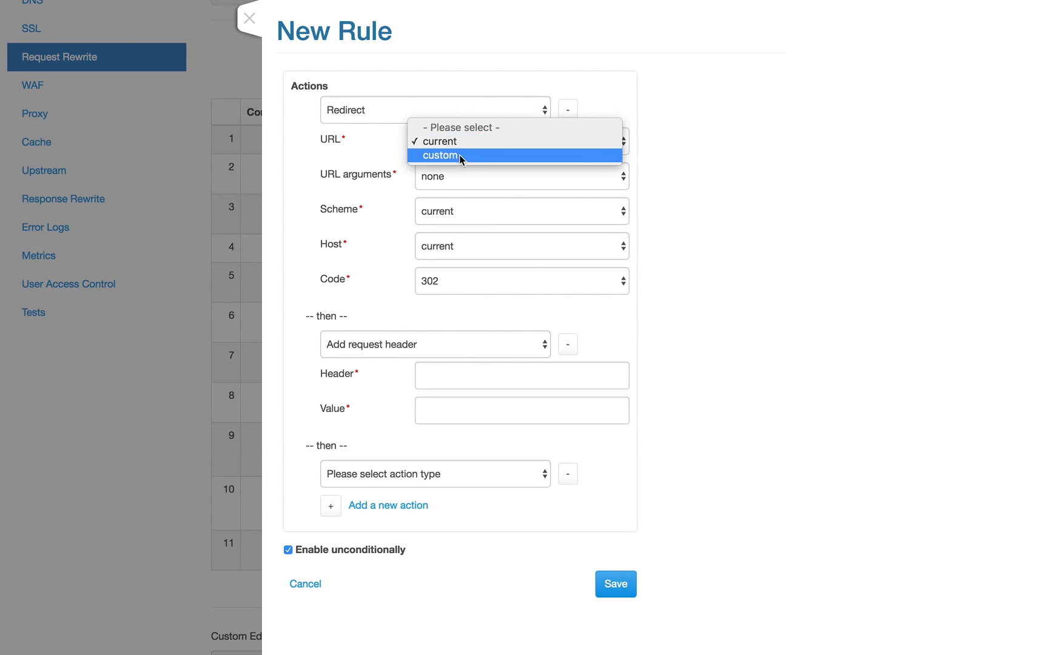
click(459, 155)
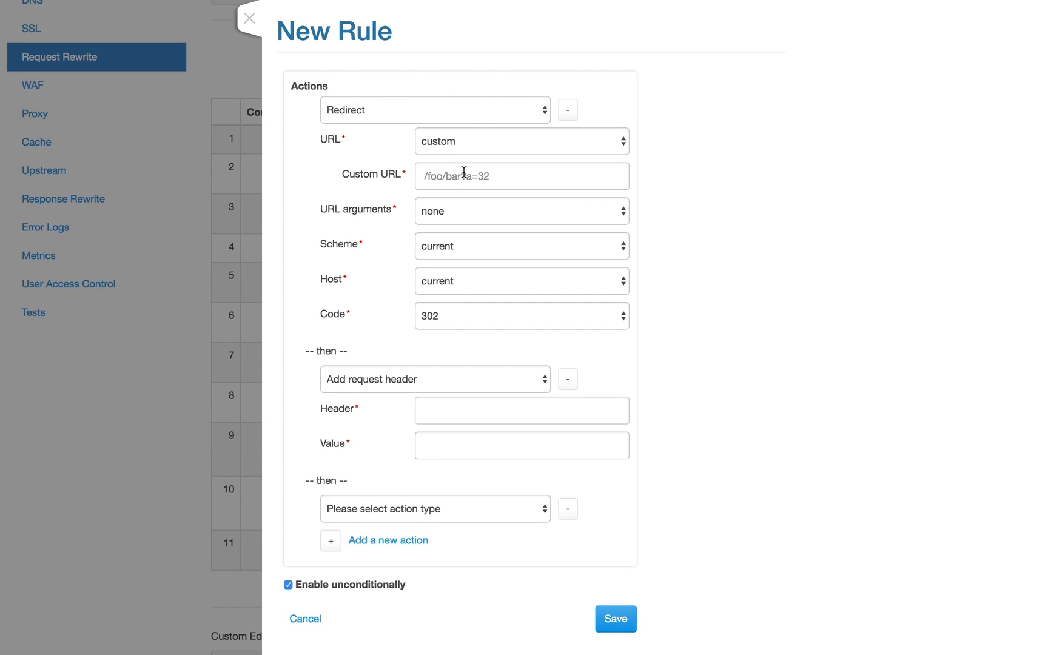
click(465, 175)
click(465, 211)
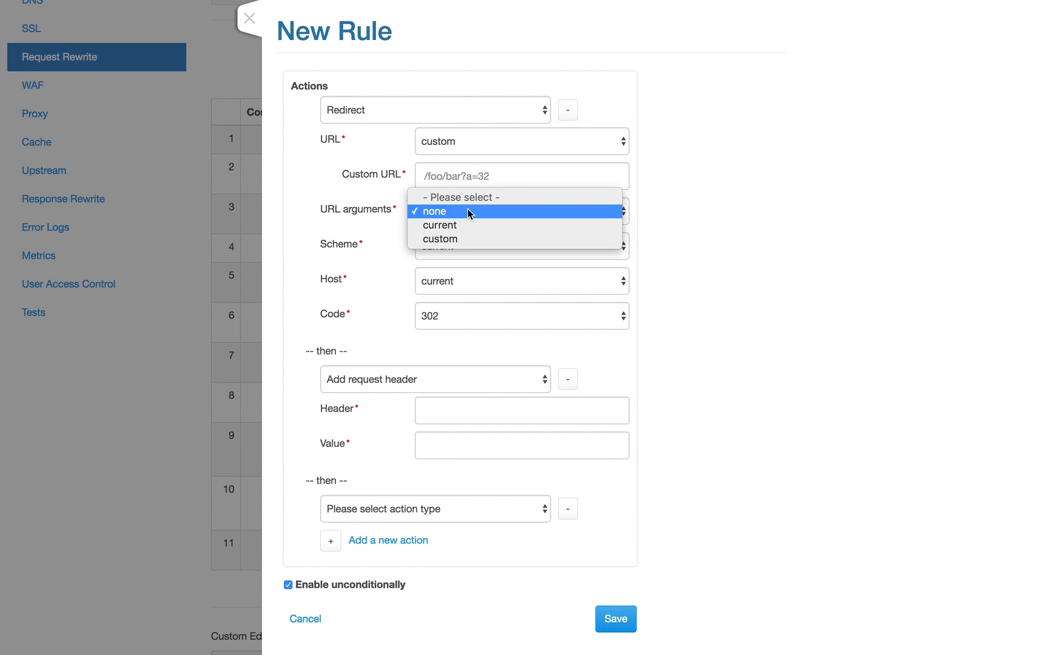
click(453, 239)
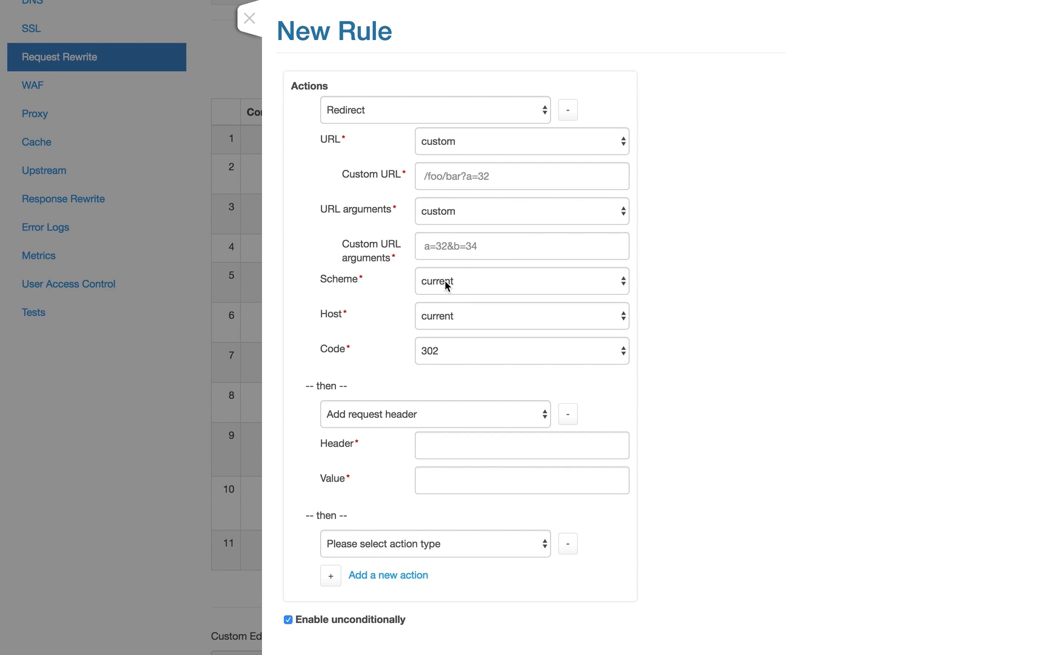
Examine the scheme, host and status code options offered for the redirect without changing them
click(444, 282)
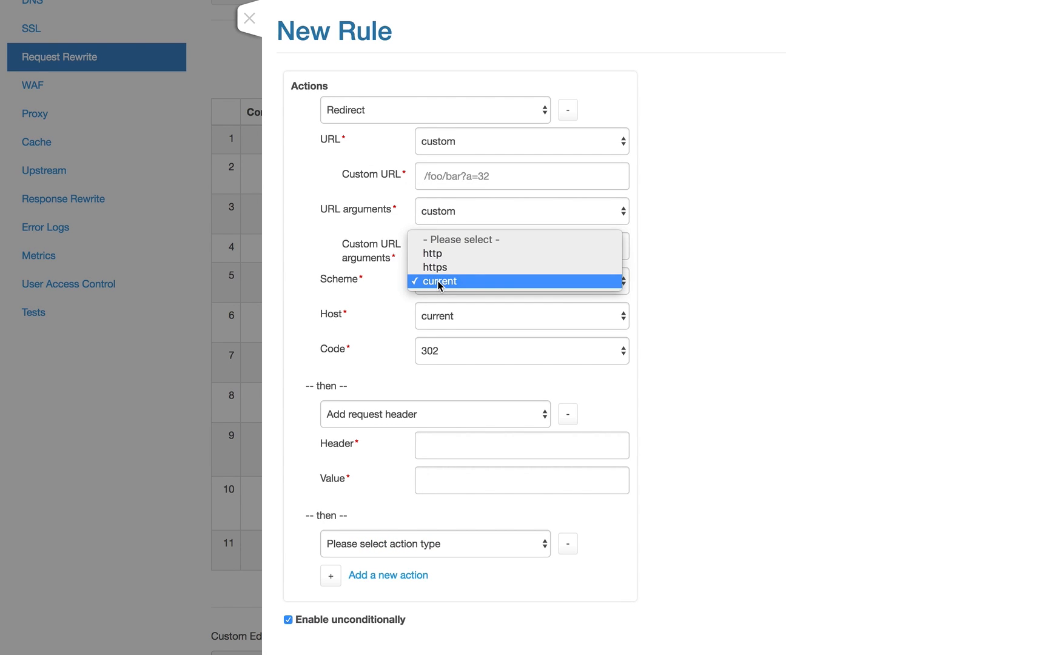
click(471, 322)
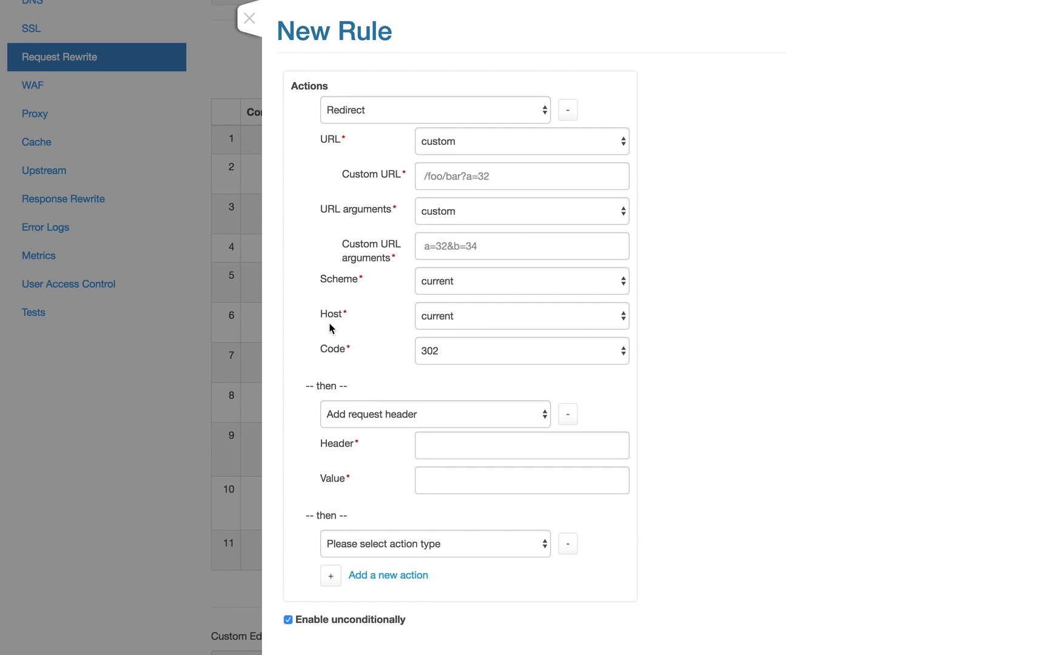
click(466, 315)
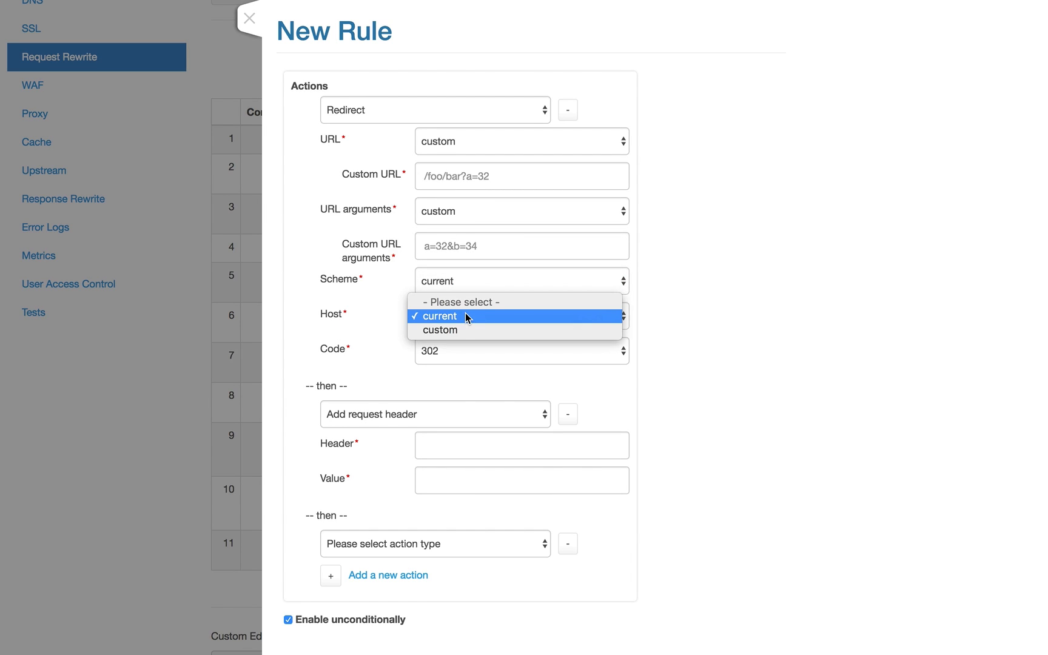
click(377, 358)
click(468, 352)
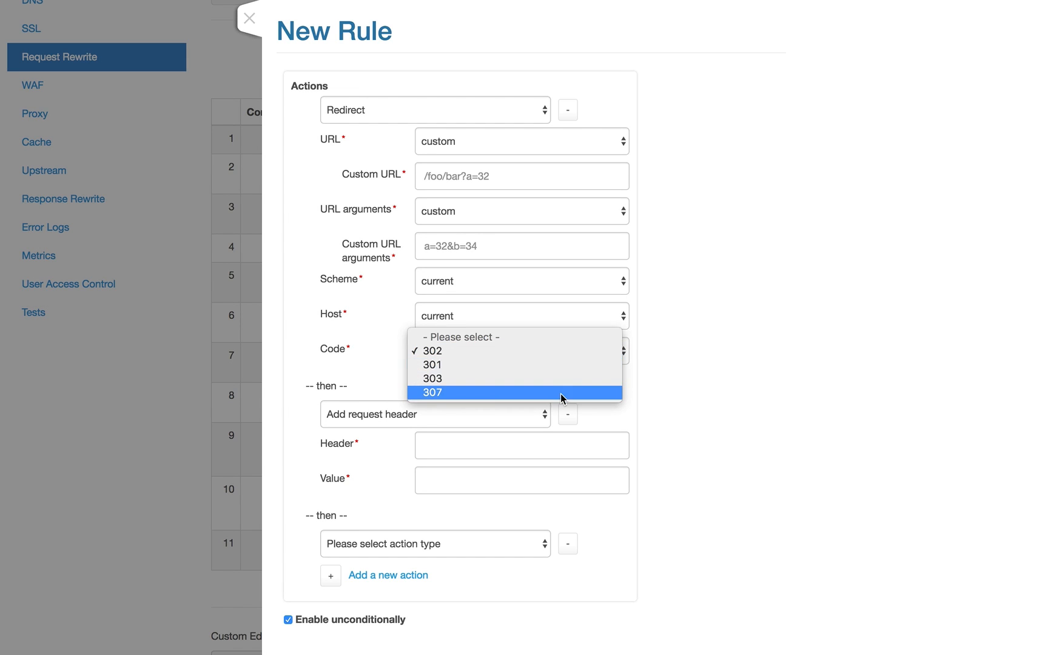
click(695, 369)
scroll(401, 517, down, 1)
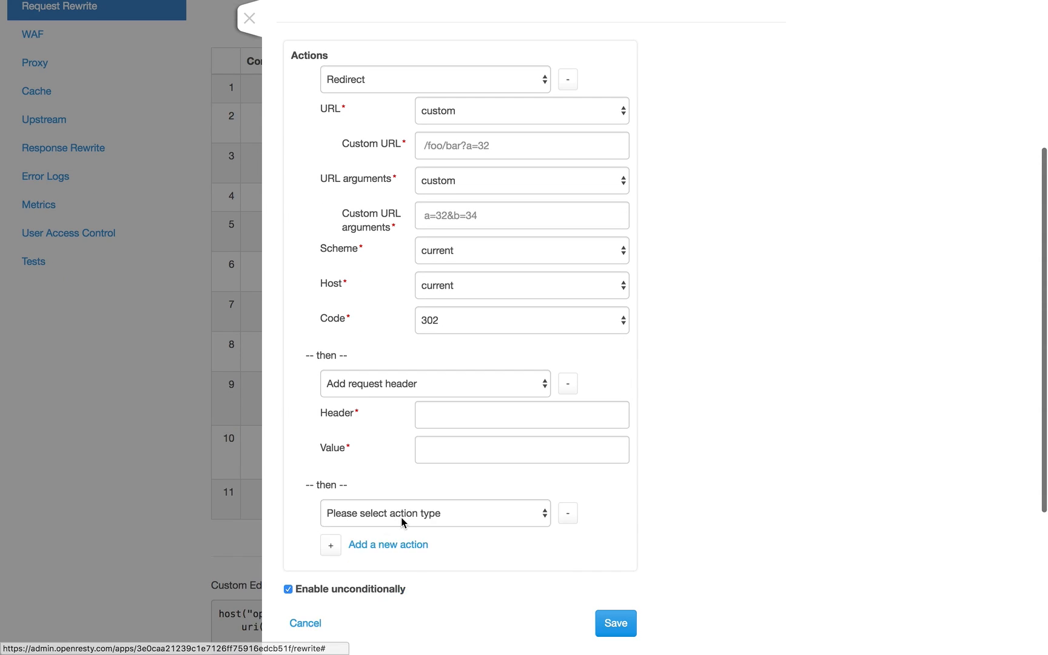
Make the third action Limit request rate keyed by client IP address, shaping at 10 and rejecting at 100 requests per second
click(401, 516)
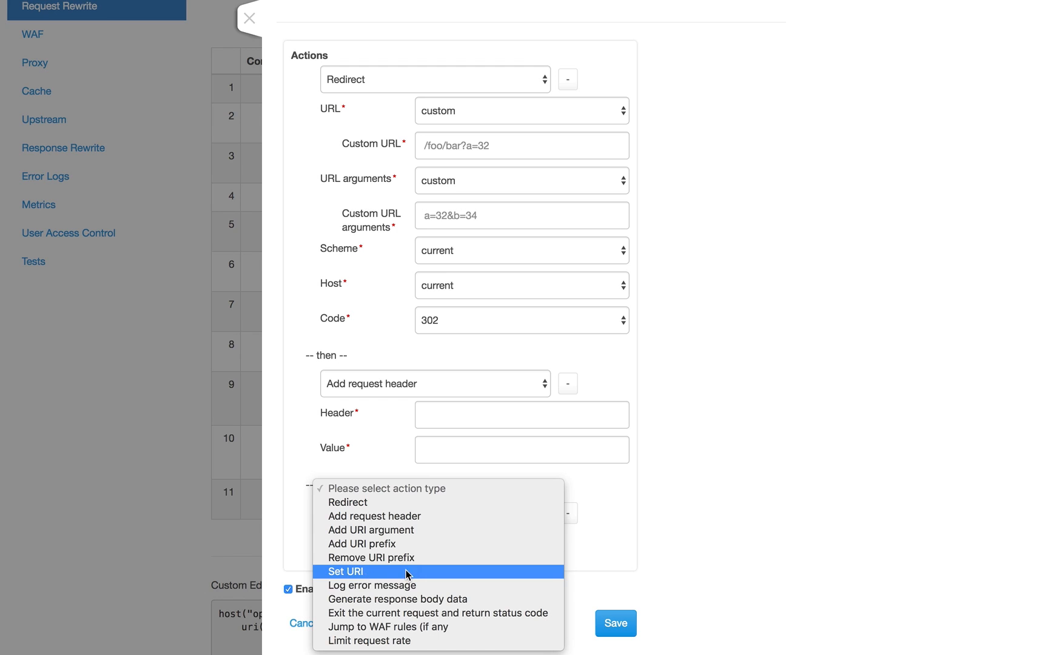
click(385, 645)
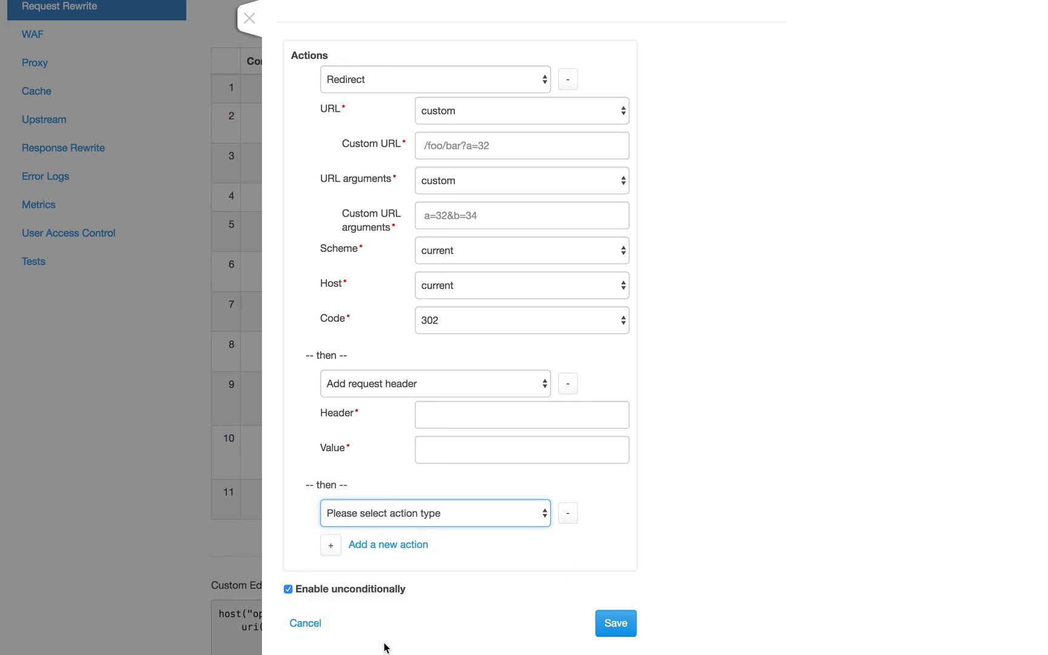
scroll(769, 414, down, 3)
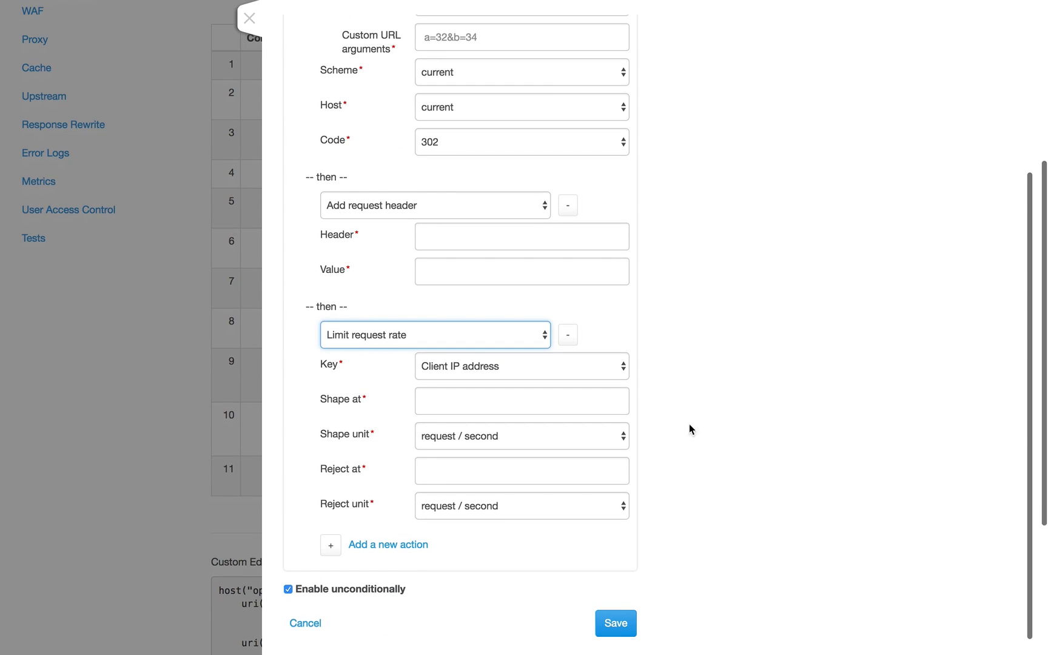
click(508, 365)
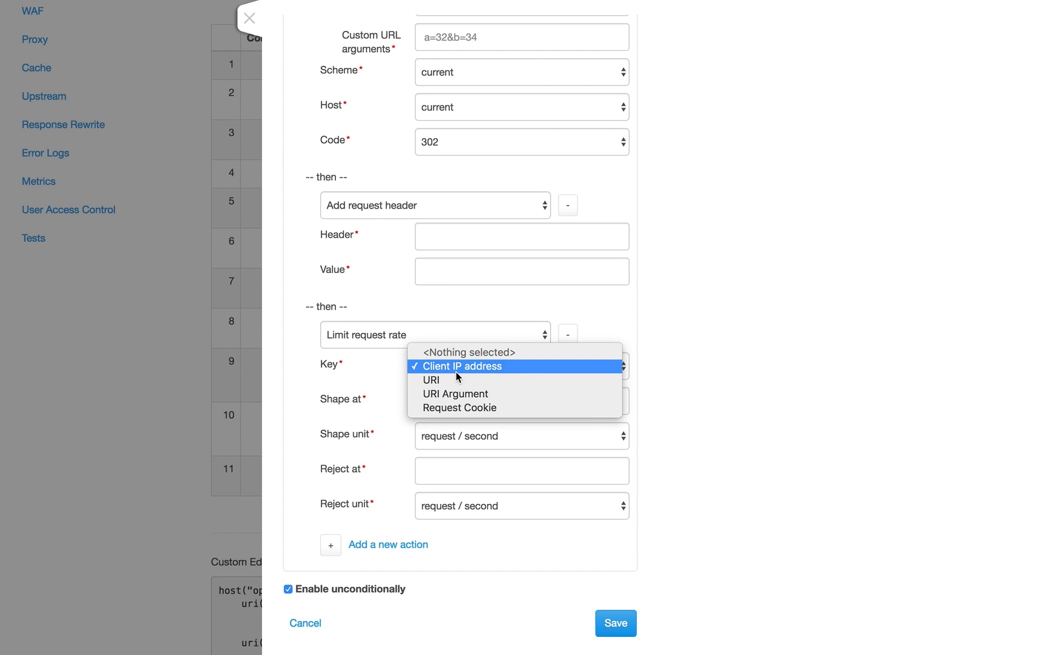
click(359, 442)
click(475, 402)
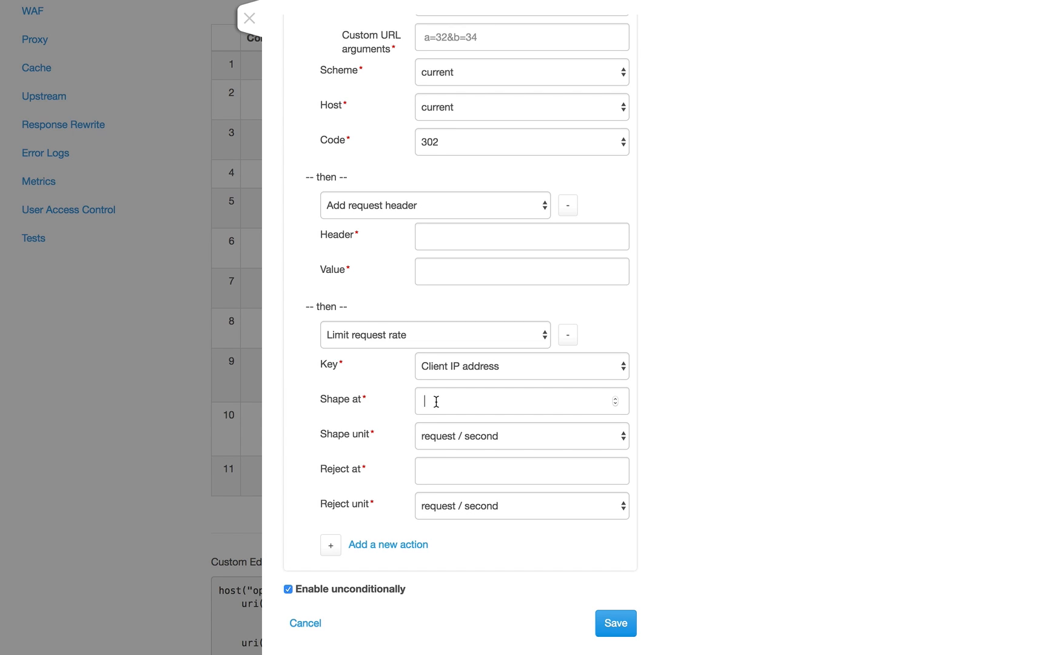
text(10)
scroll(461, 328, up, 5)
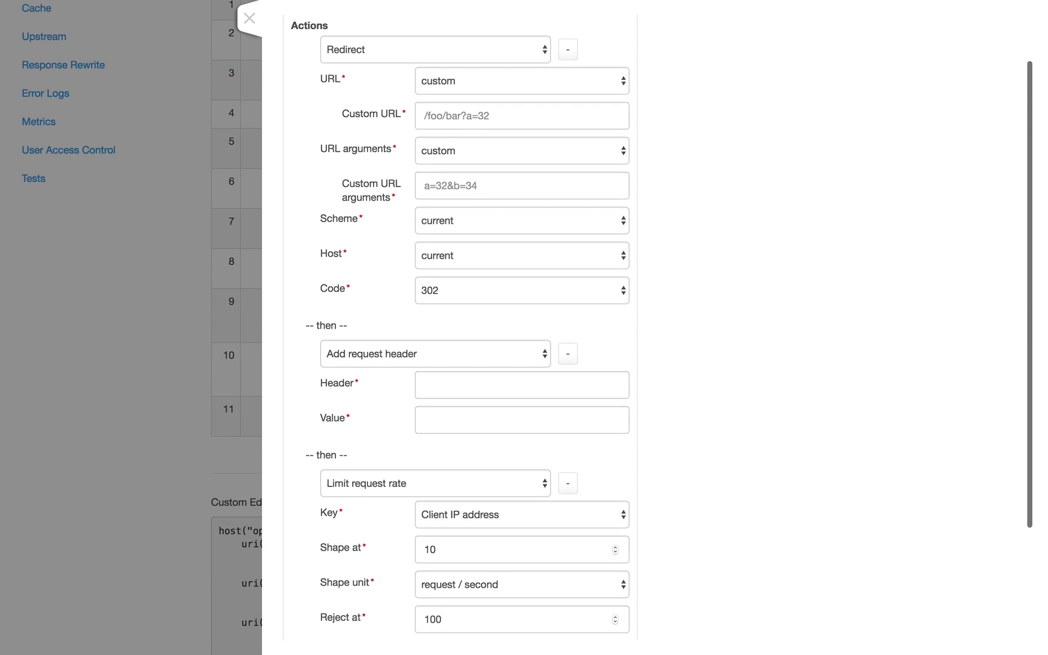
scroll(461, 327, down, 5)
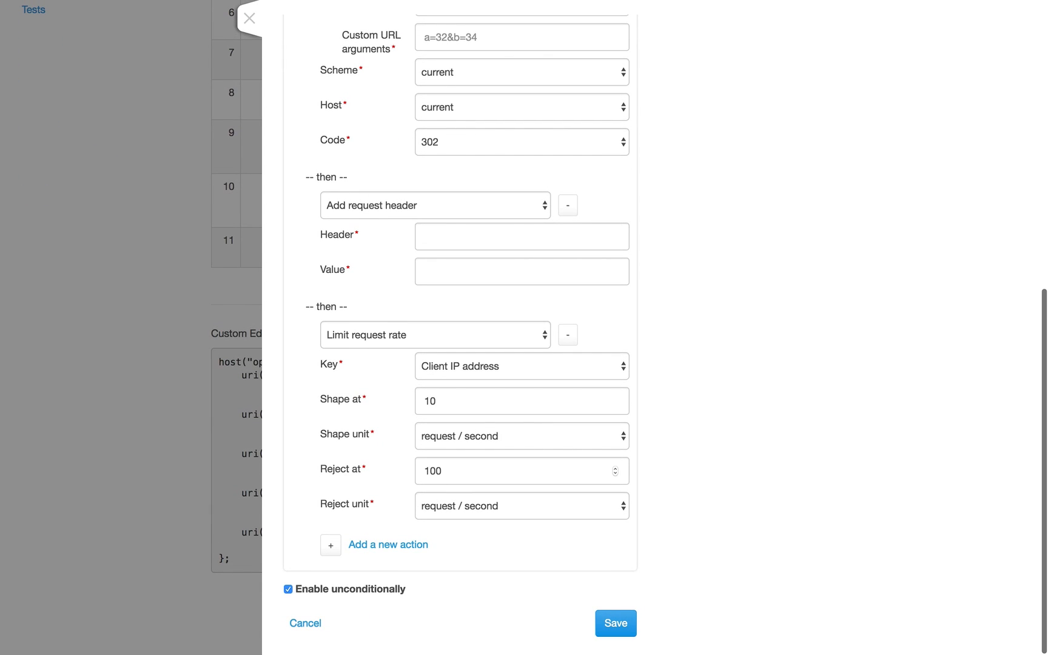
Disable unconditional enabling and add a condition that Host equals the string api.openresty.org
click(288, 589)
scroll(461, 328, down, 5)
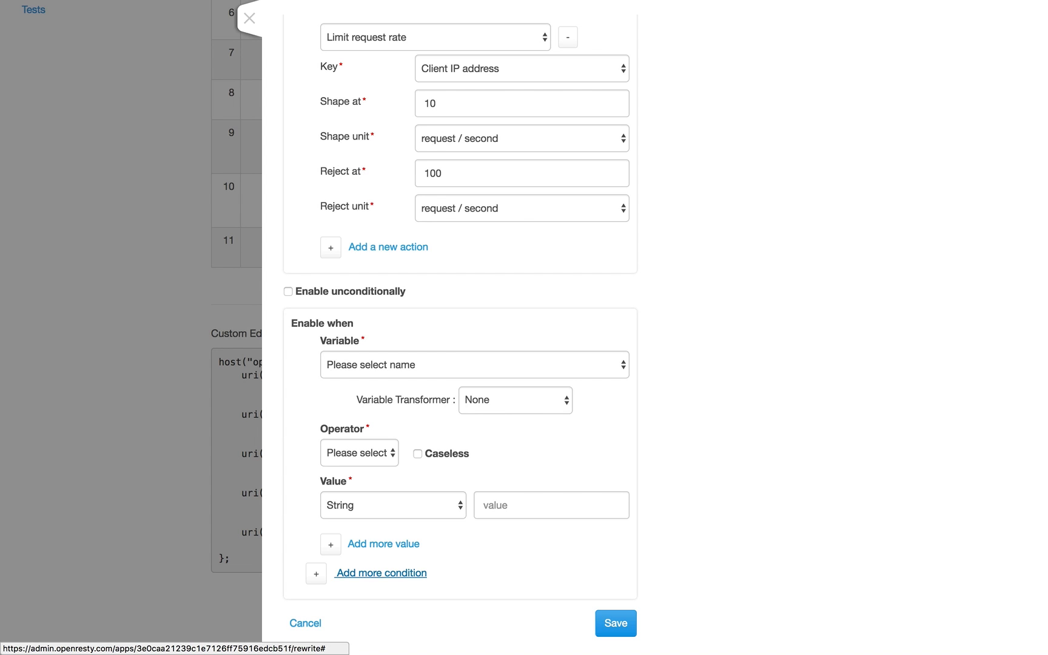
click(435, 365)
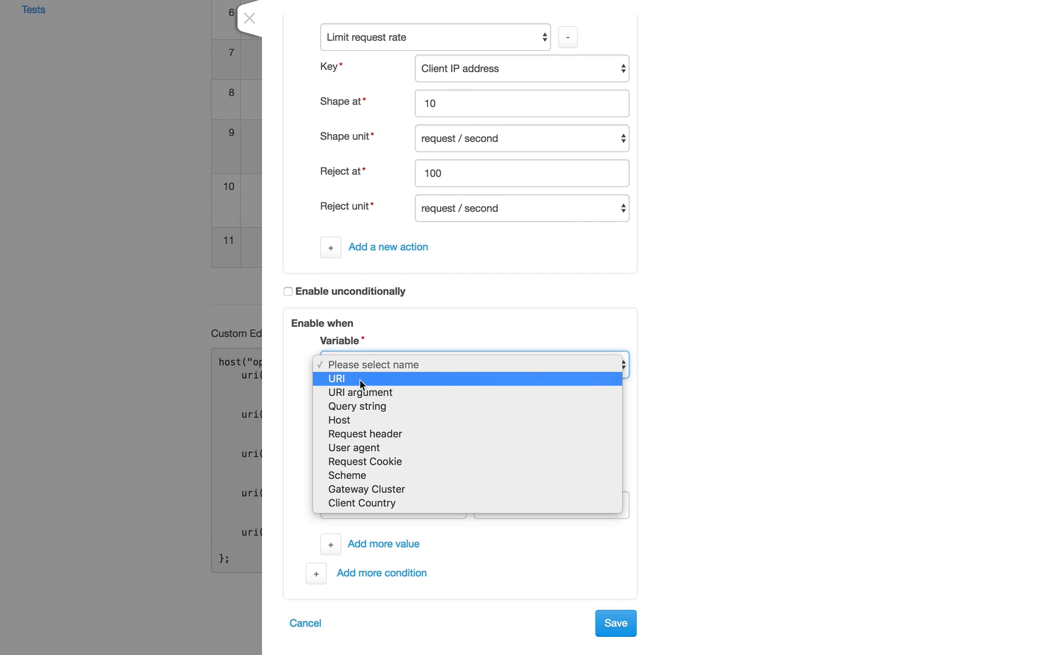
click(352, 420)
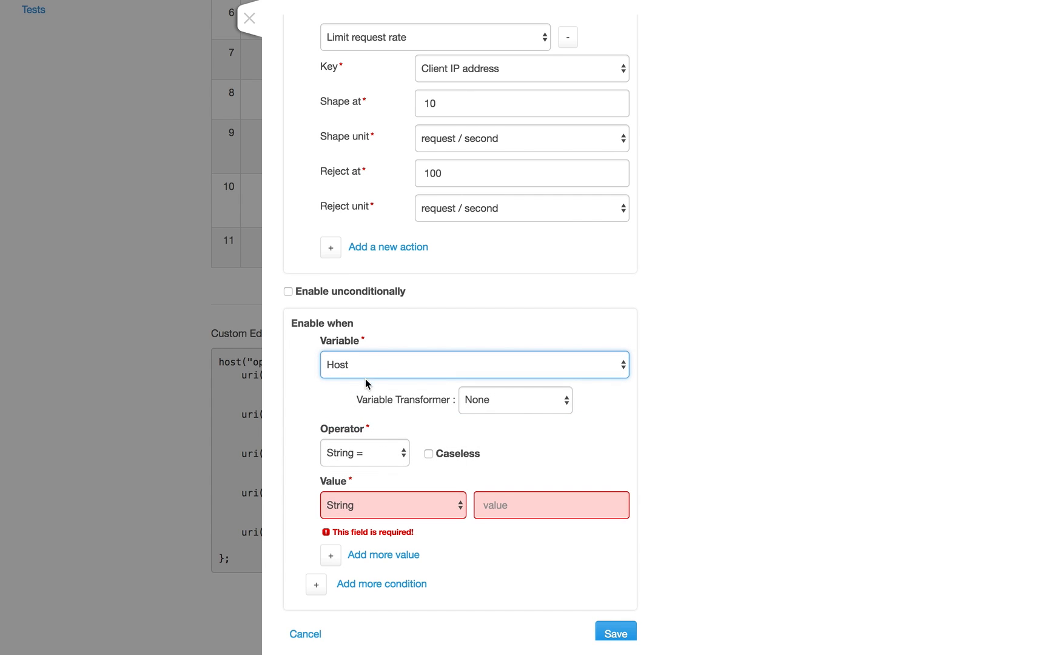
click(535, 509)
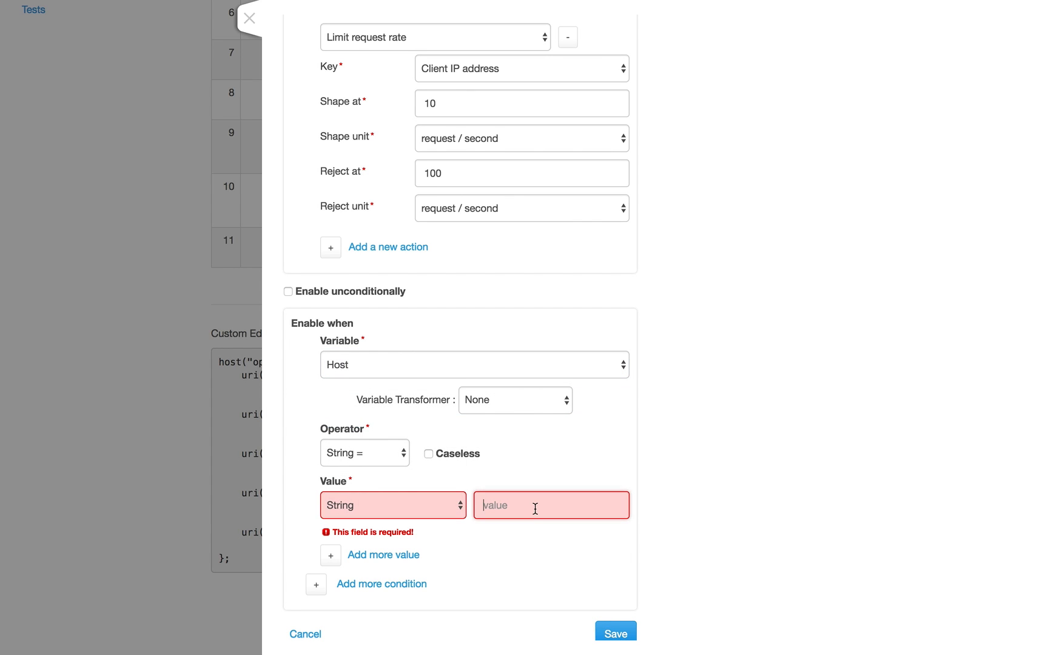
text(api.openresty.org)
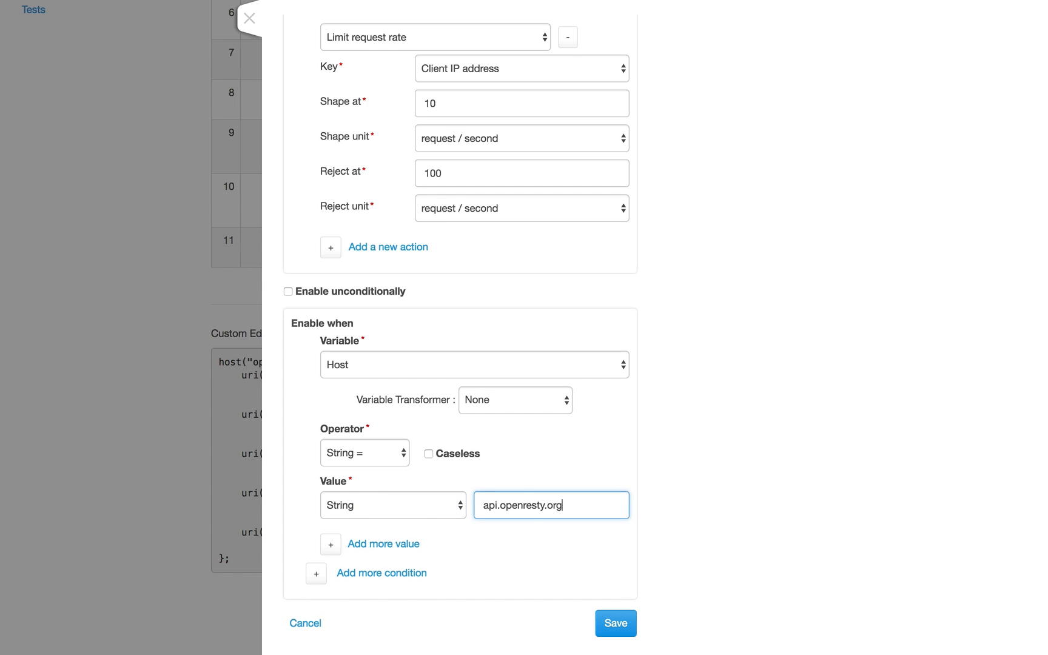
Examine the operators and variable transformers available for the Host condition without changing them
click(350, 455)
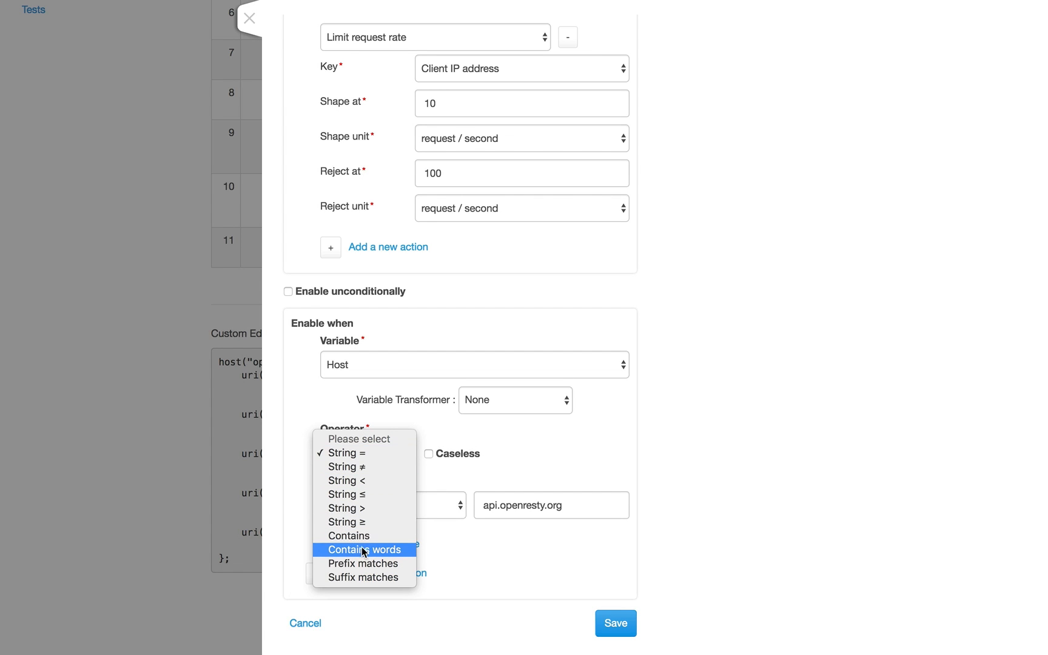
click(577, 428)
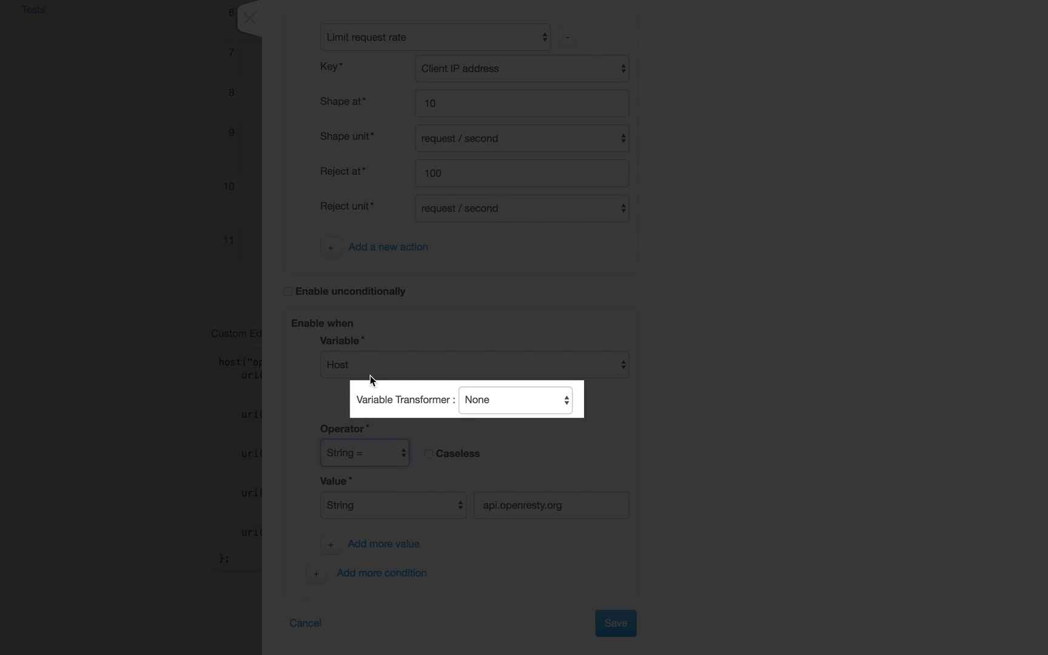
click(514, 402)
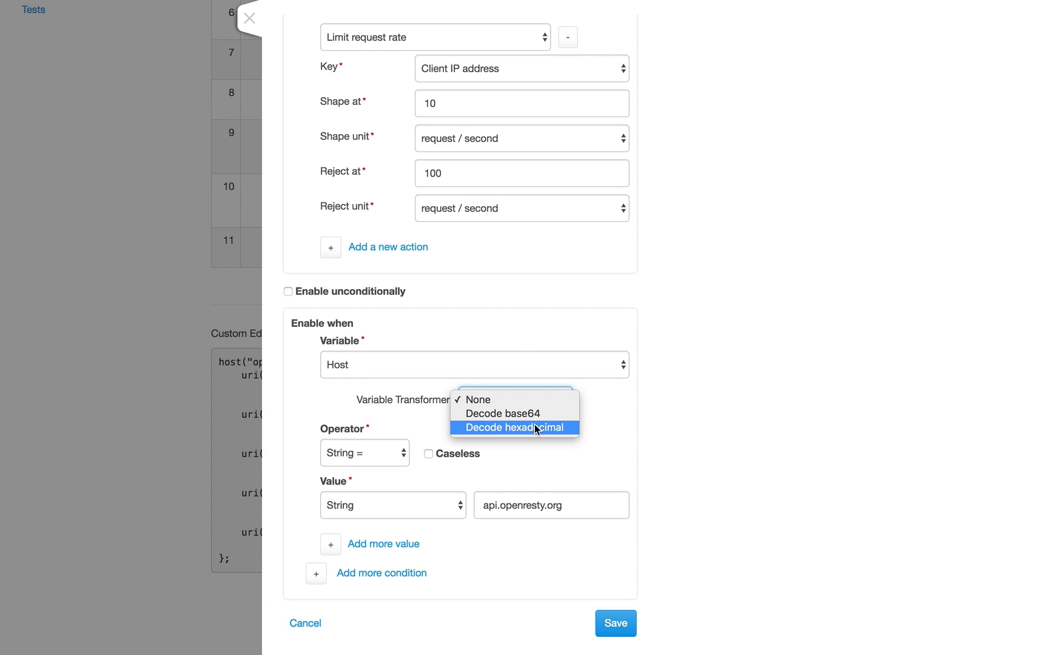
click(645, 456)
Add an empty second value to the Host condition and an empty second condition, and highlight the "and" joining both conditions
scroll(382, 571, down, 1)
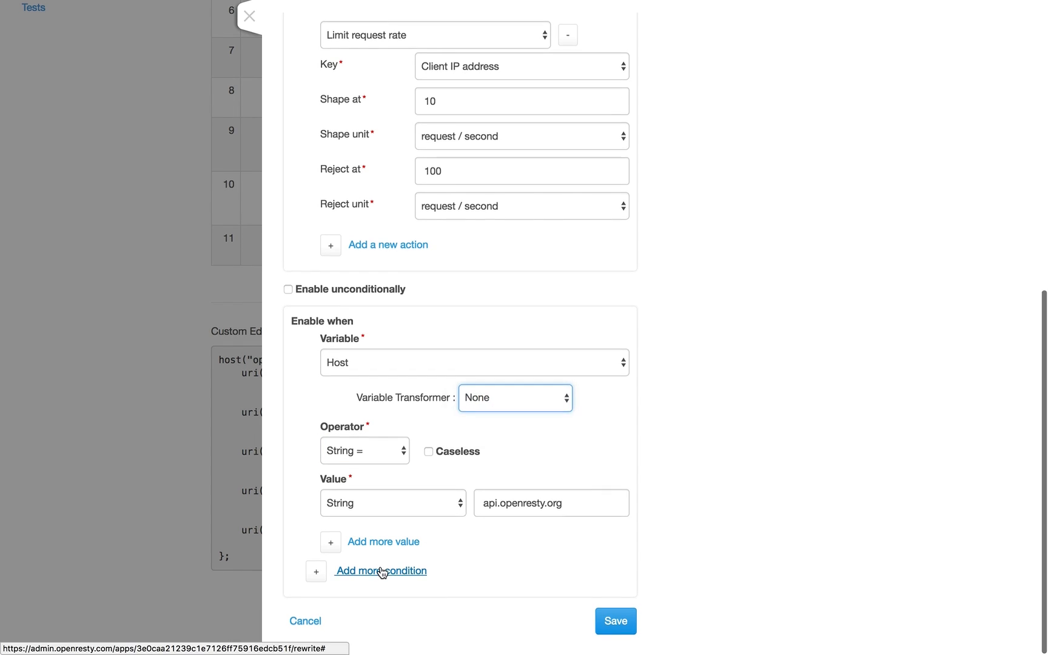
click(331, 545)
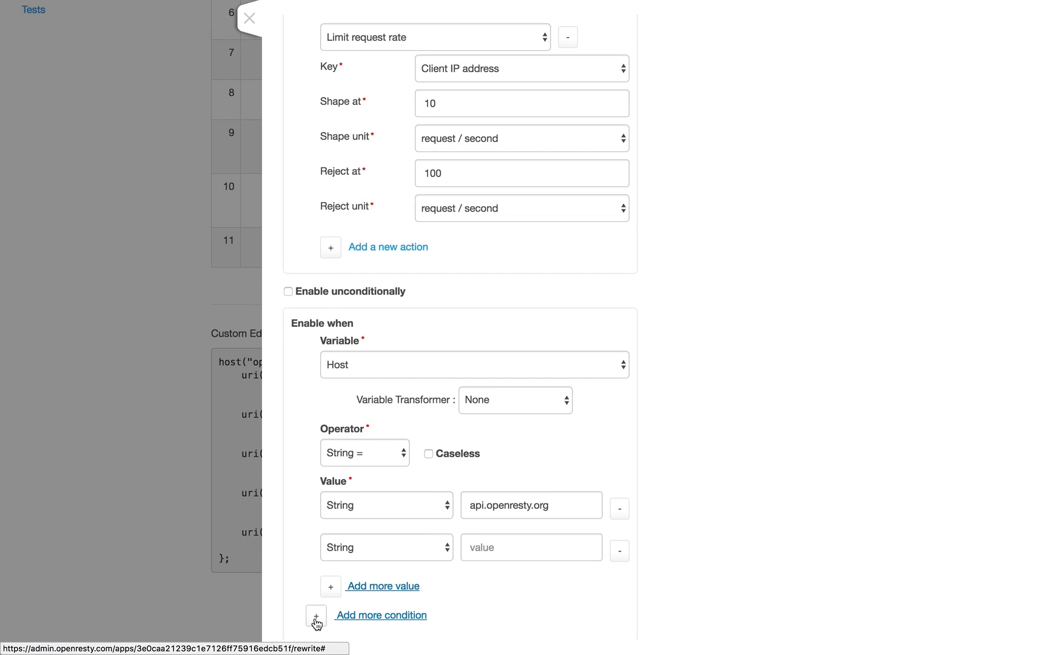
click(316, 615)
scroll(458, 597, down, 3)
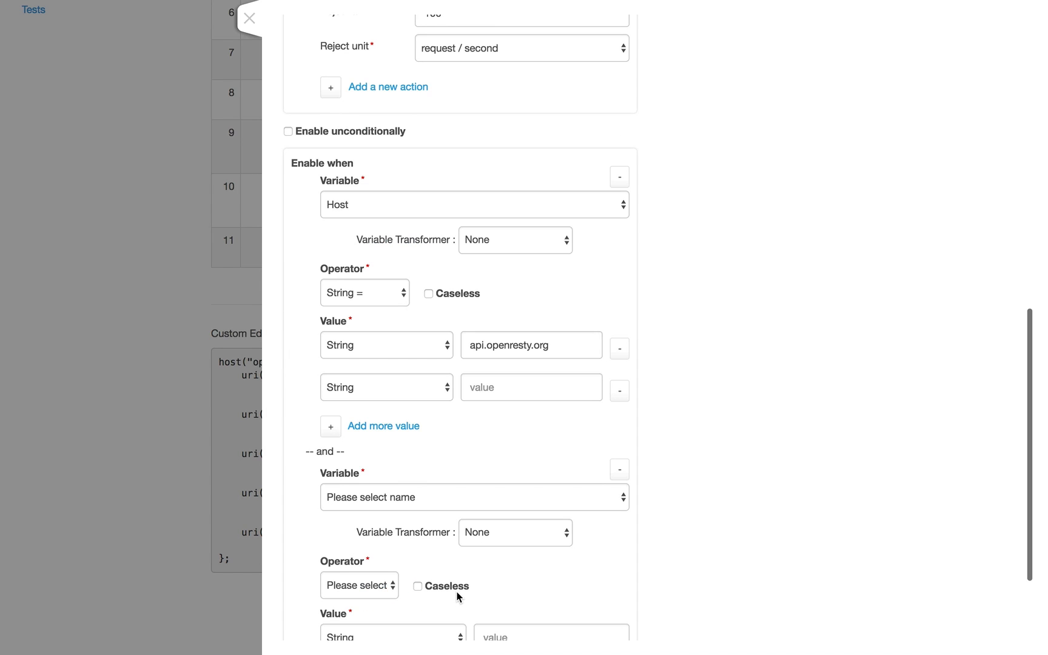
scroll(393, 506, down, 3)
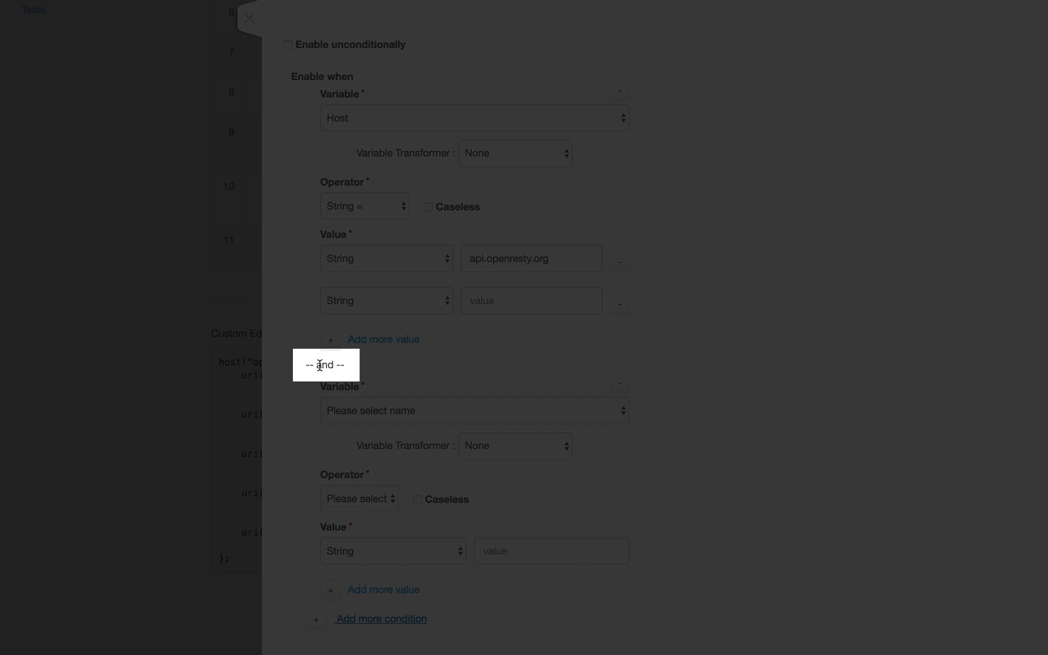
drag(316, 364, 334, 365)
scroll(335, 365, down, 2)
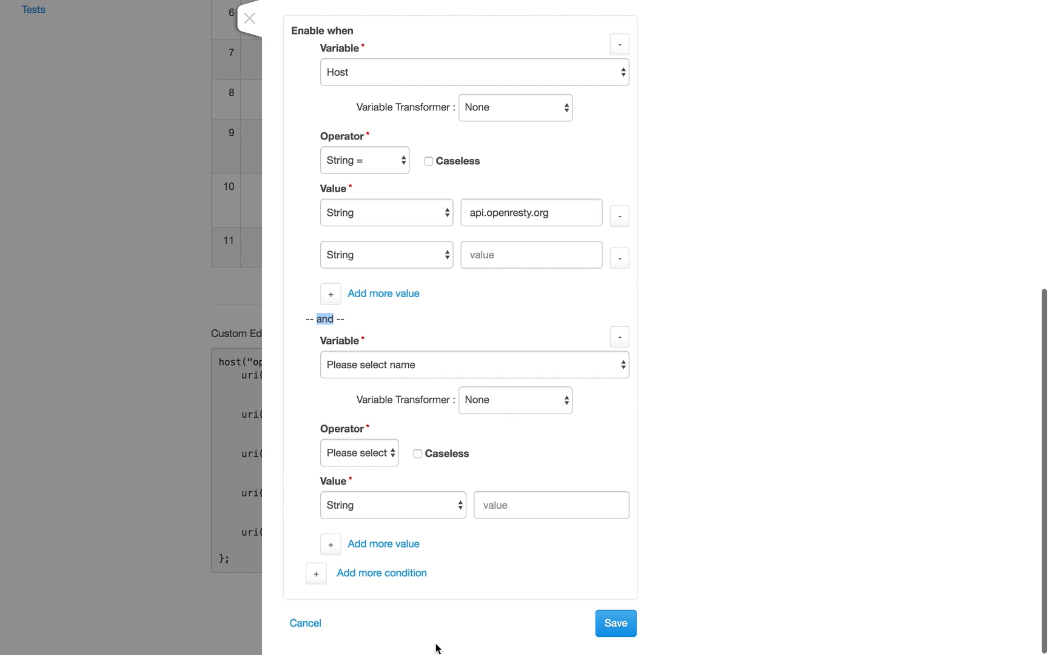
Cancel the new rule without saving it and review the conditions in the request rewrite rule table
click(303, 625)
scroll(744, 290, up, 5)
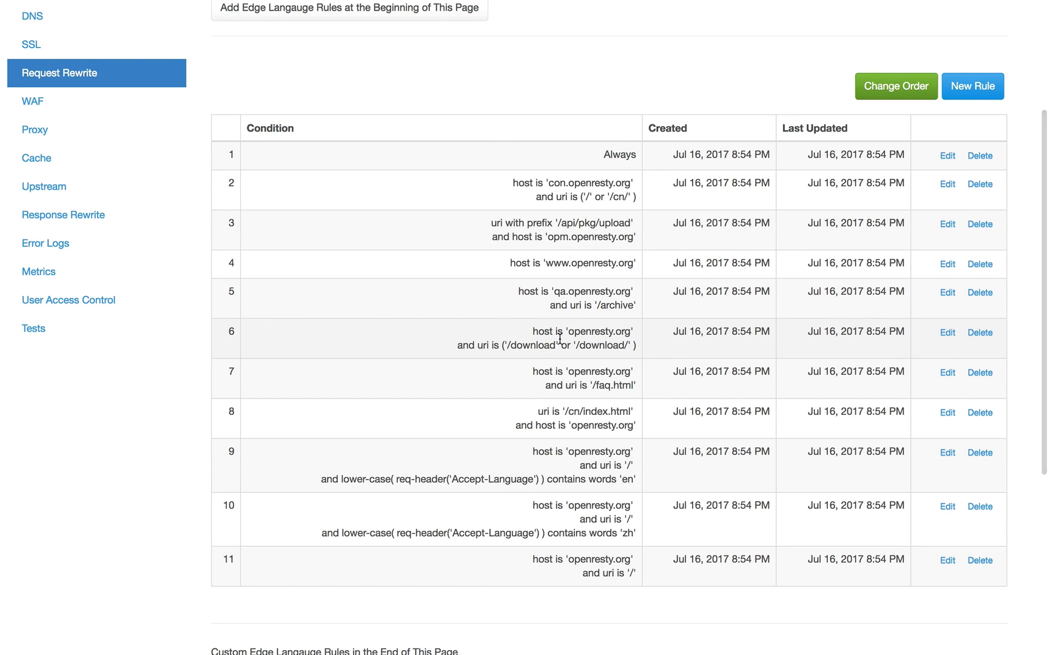
scroll(281, 104, down, 2)
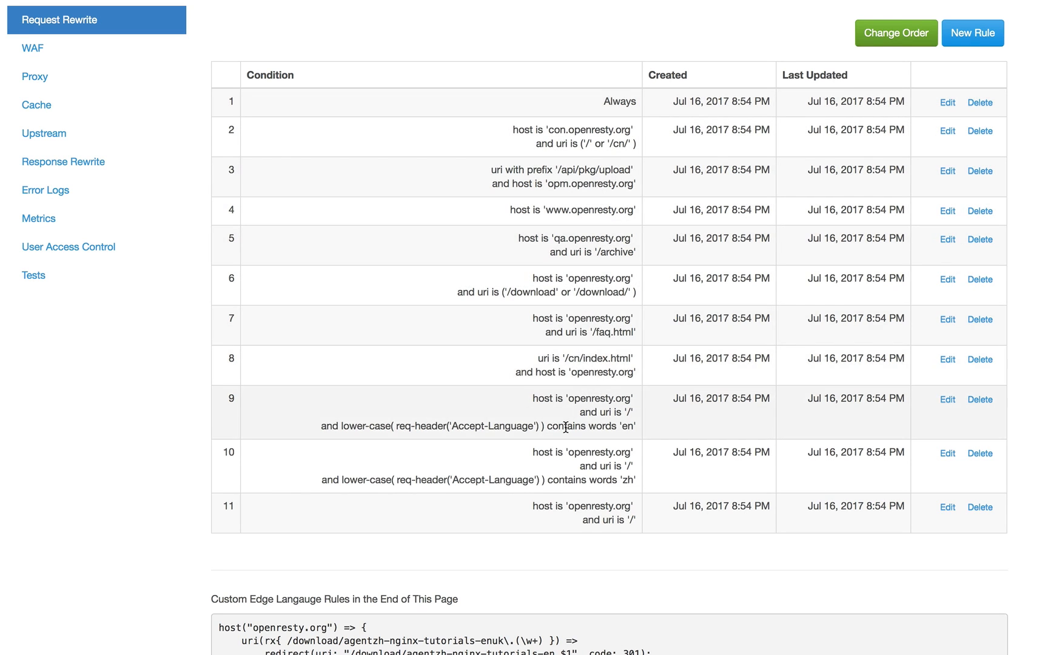
Review the first rule's rate limit action and the second rule's custom redirect URL and conditions, closing each rule without saving
click(947, 103)
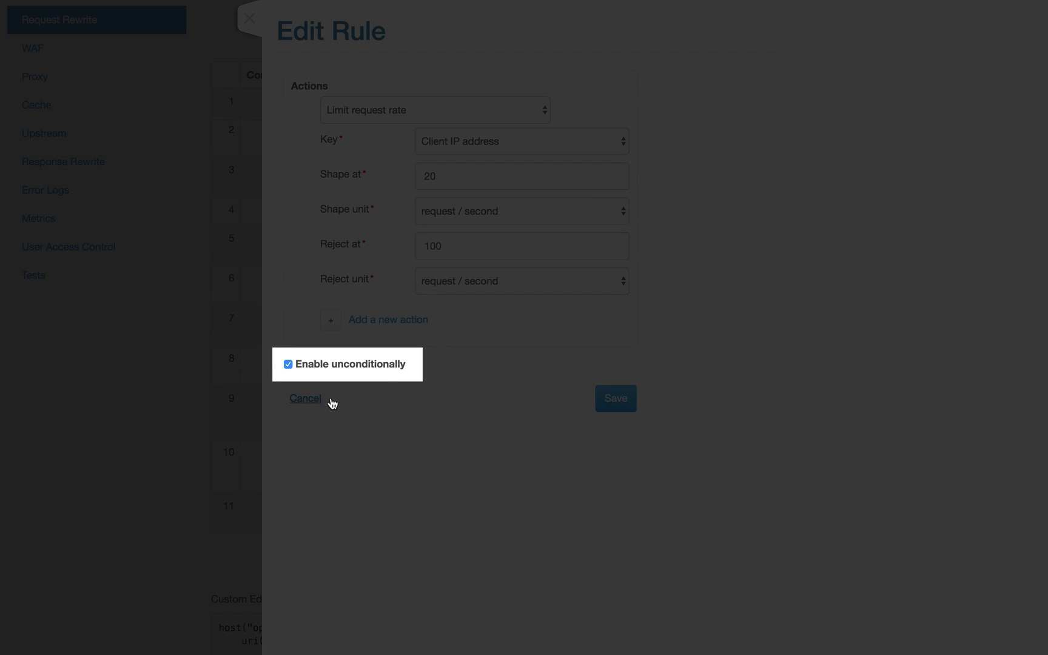
click(307, 402)
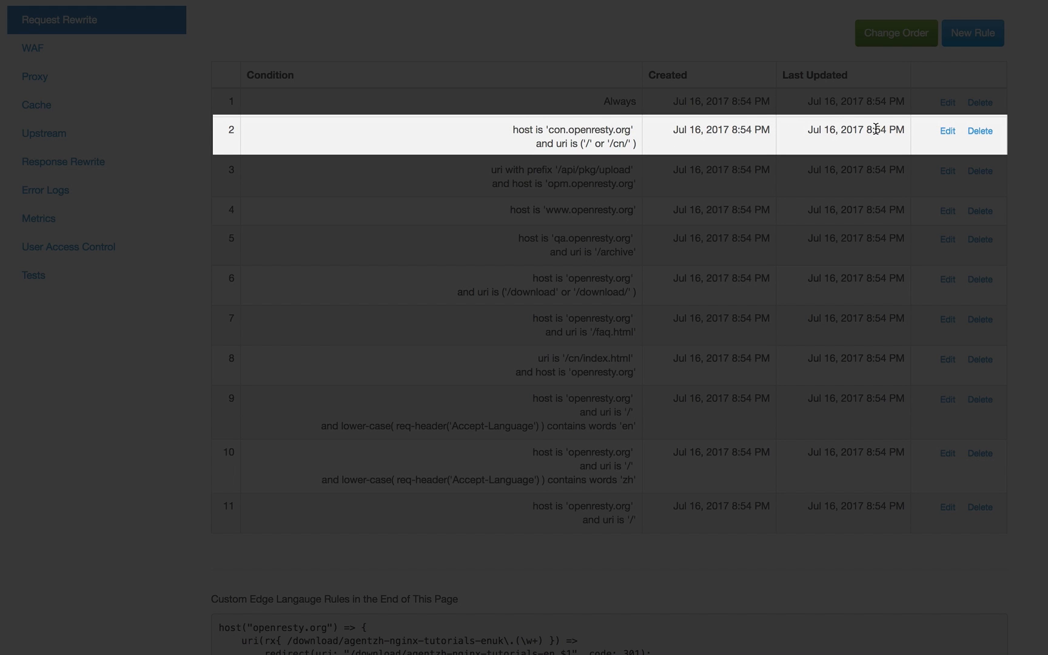
click(948, 132)
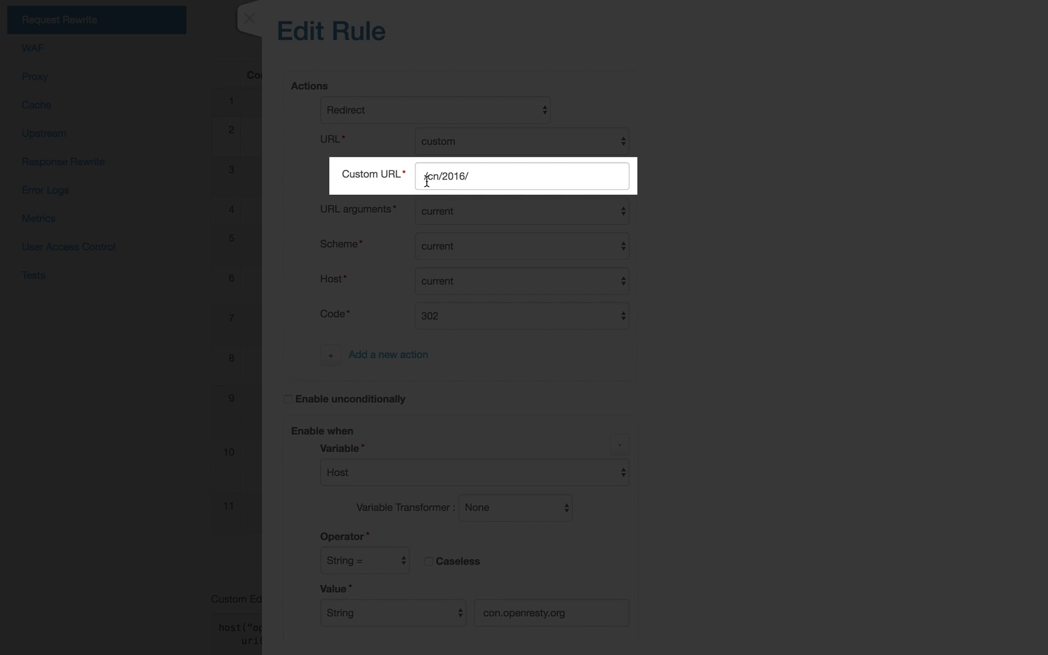
drag(479, 175, 437, 174)
scroll(505, 319, down, 4)
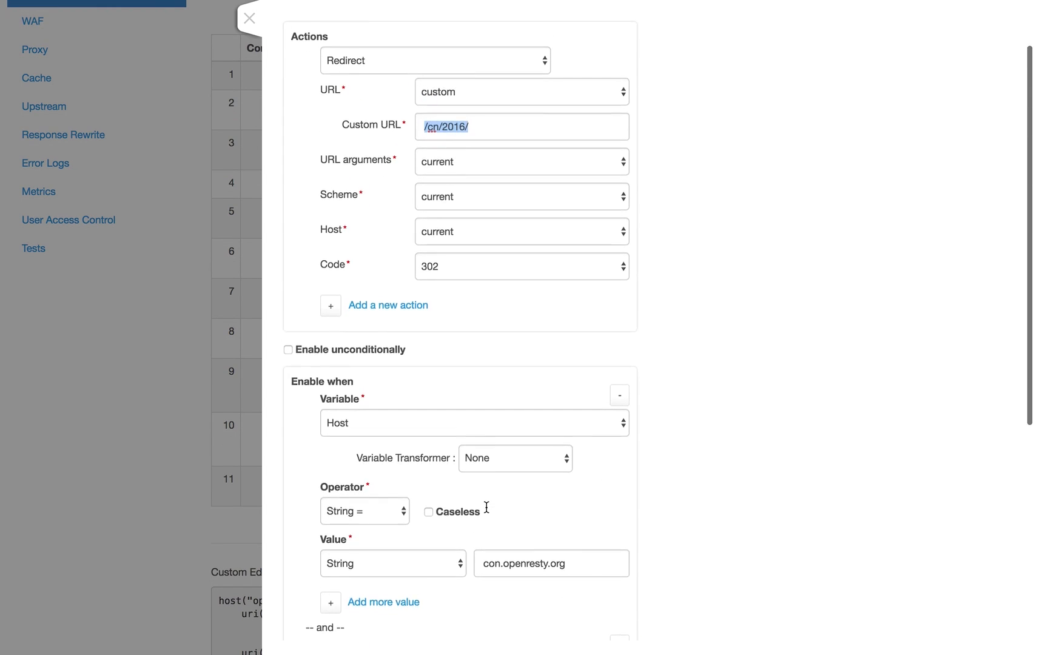
scroll(574, 351, down, 9)
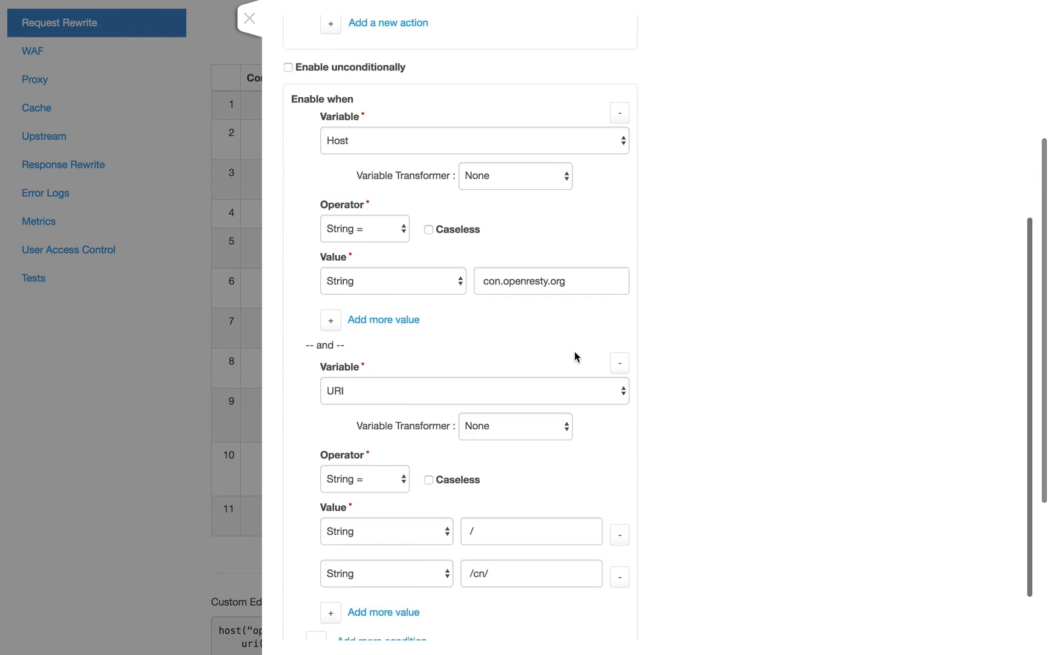
click(296, 624)
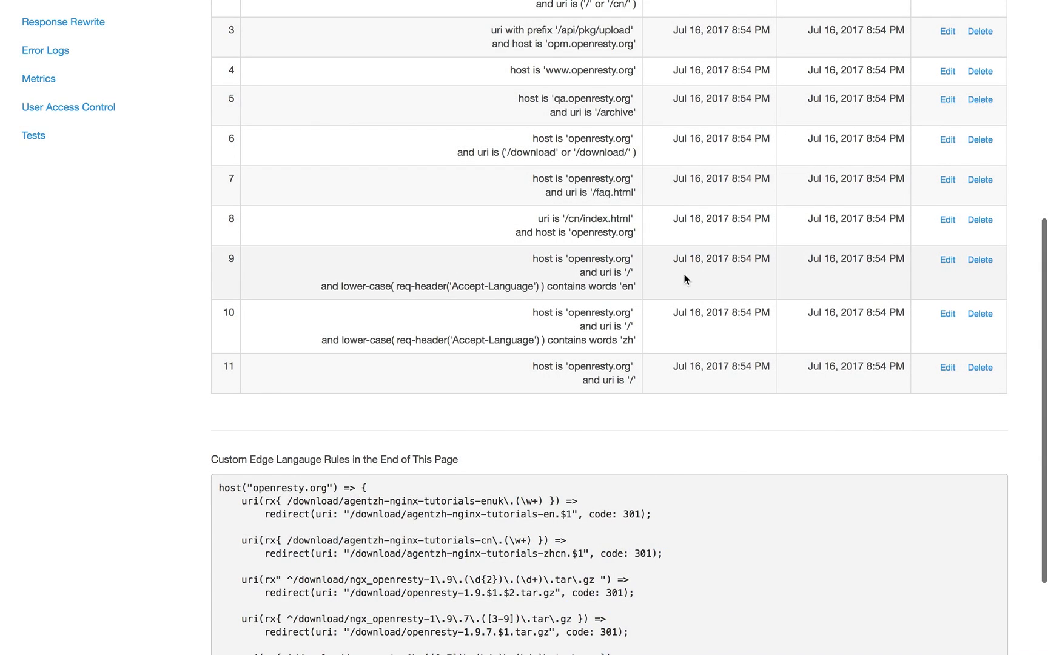
Open rule 10 for editing and examine its redirect action and its Host, URI and Accept-Language conditions
scroll(616, 446, up, 3)
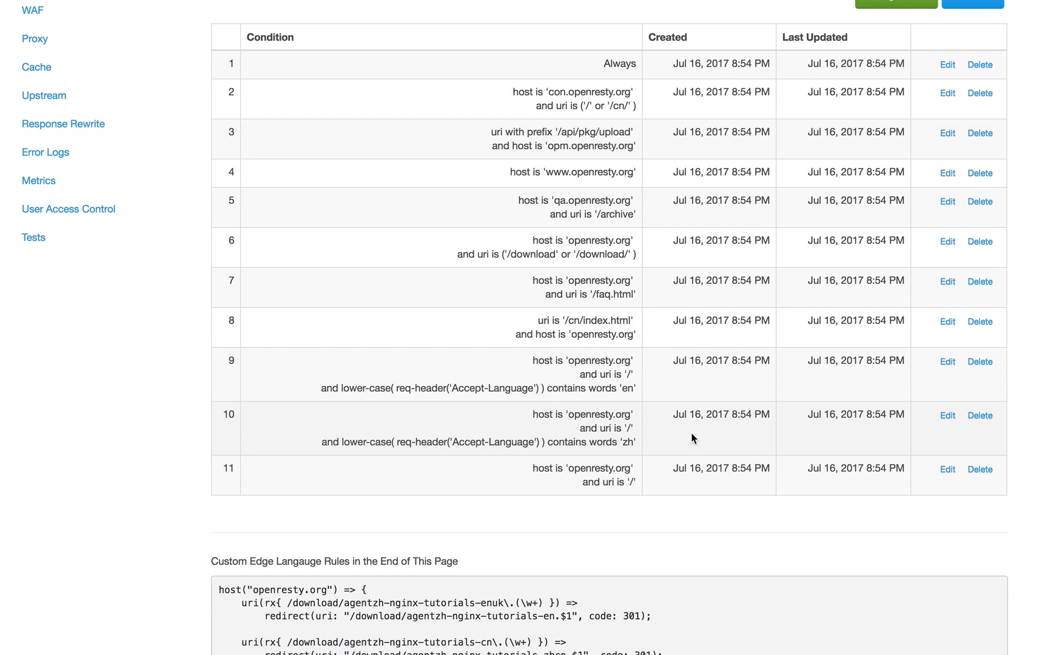
click(948, 416)
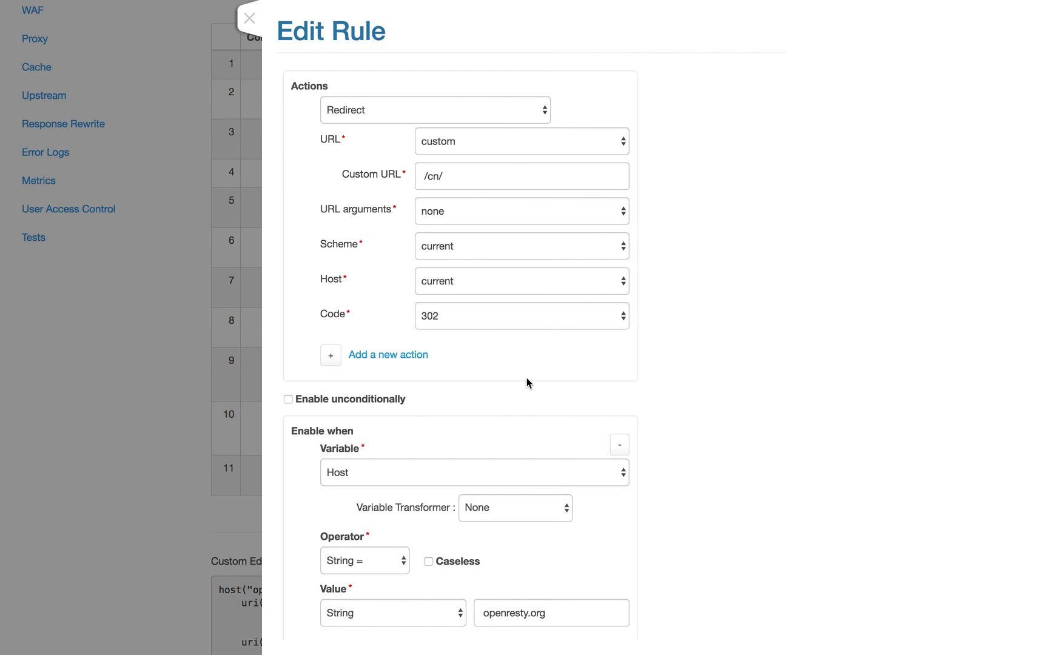
scroll(546, 424, down, 1)
scroll(546, 428, down, 3)
scroll(546, 429, up, 4)
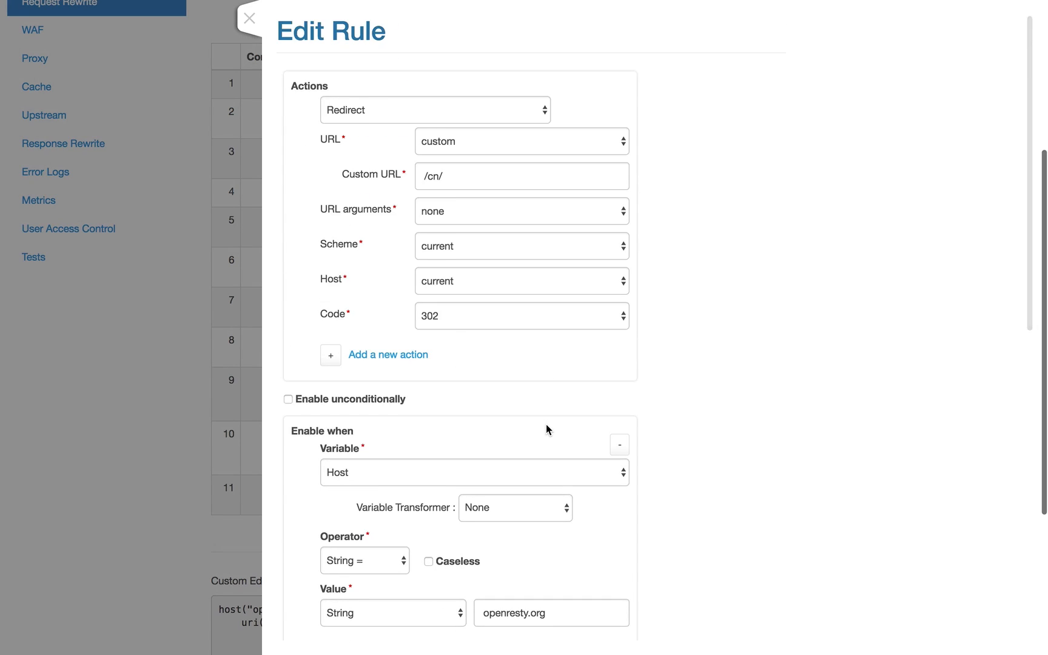
scroll(546, 429, down, 6)
scroll(424, 370, up, 4)
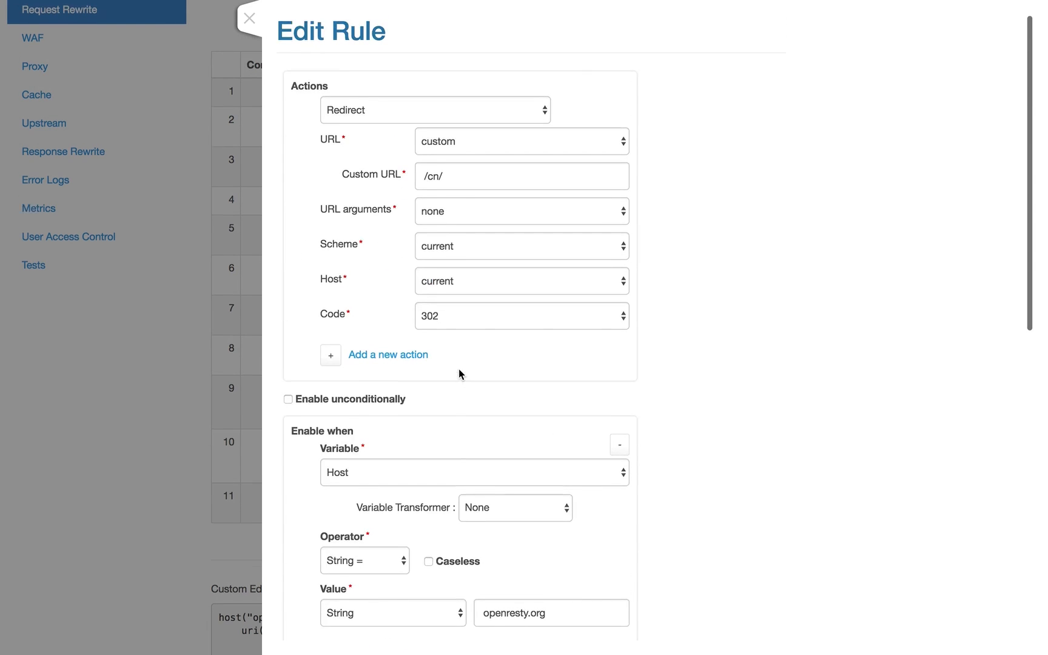
scroll(437, 455, down, 8)
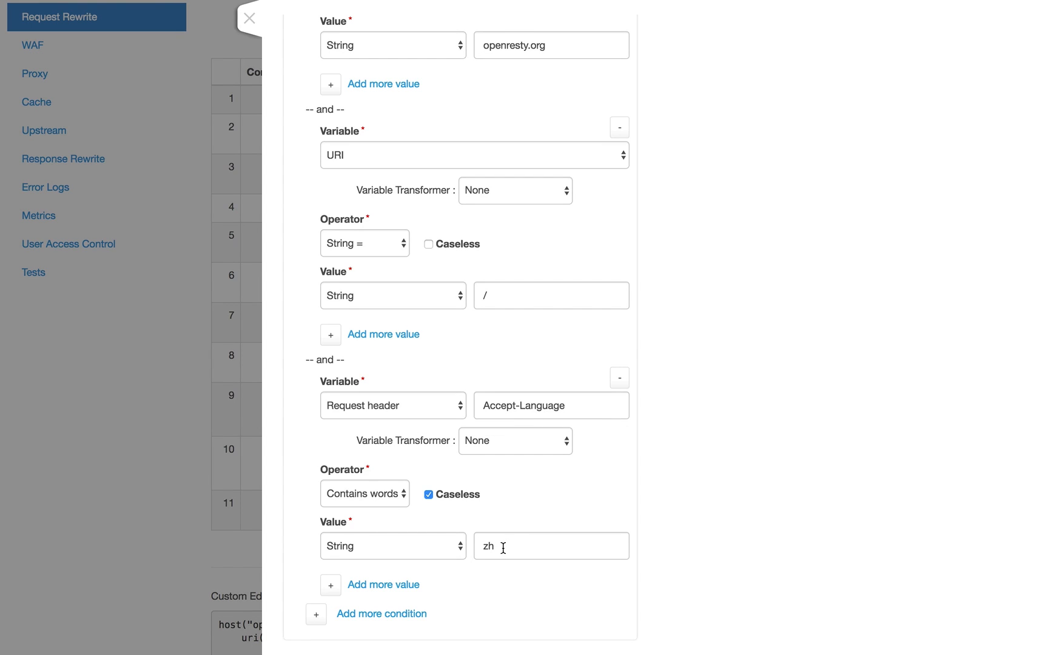
Compare the condition operators of rule 10 with its redirect settings, and close the rule without saving
scroll(504, 548, up, 5)
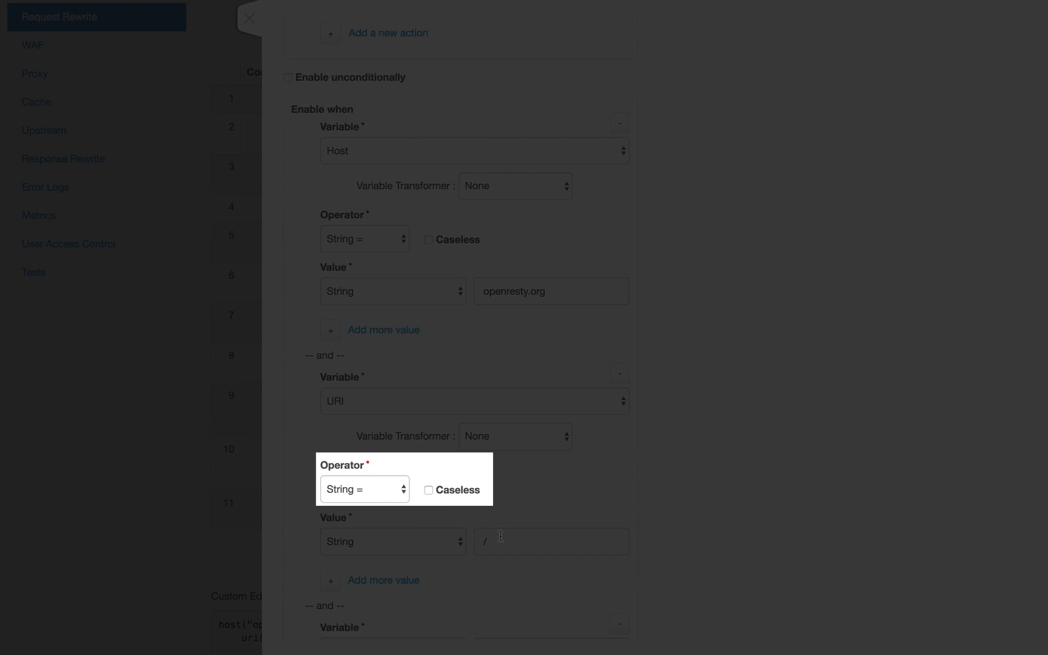
scroll(512, 412, up, 3)
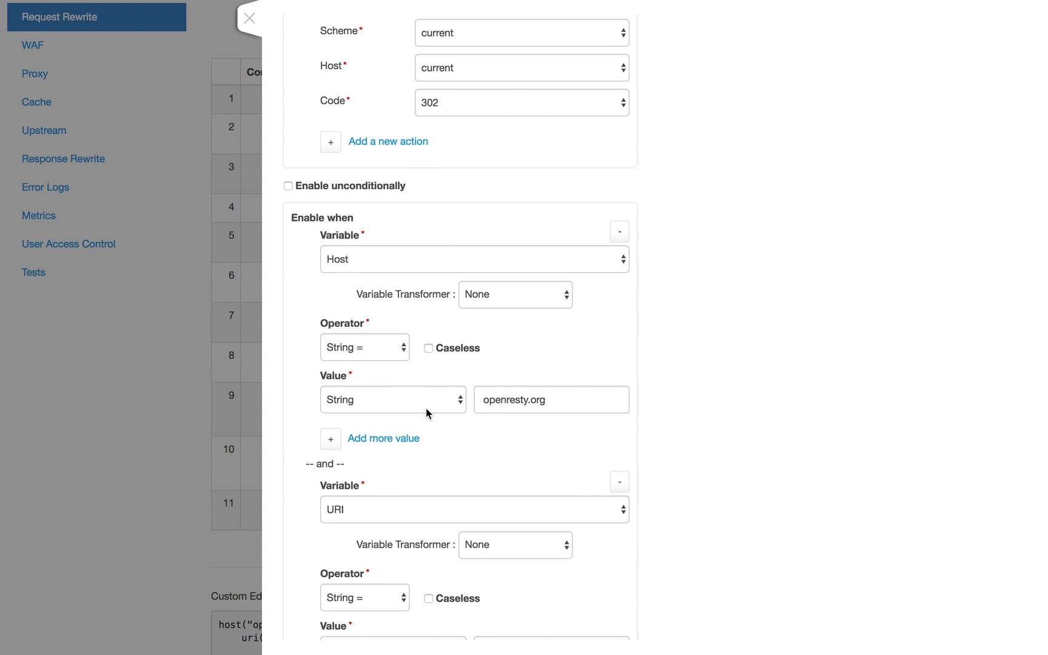
scroll(554, 407, up, 6)
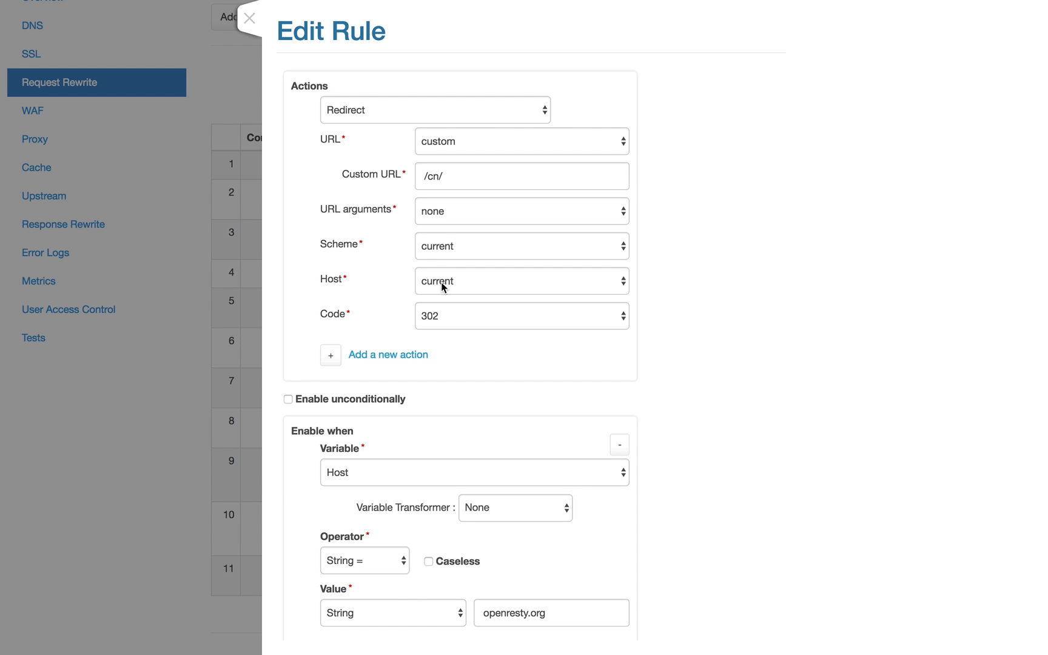
scroll(604, 270, down, 10)
scroll(603, 270, up, 10)
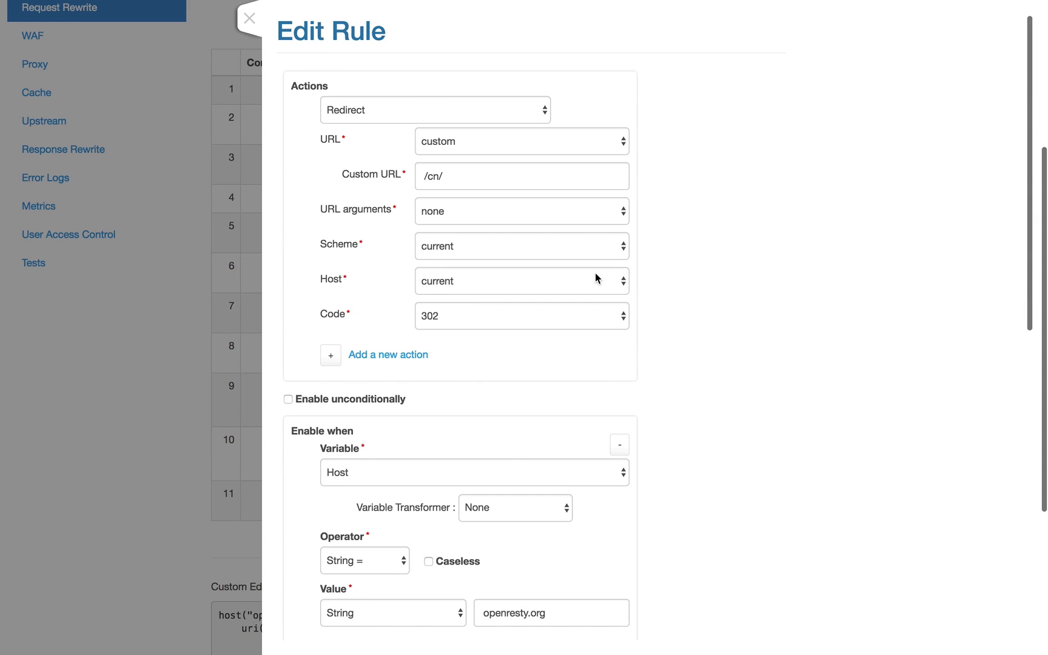
scroll(660, 283, down, 6)
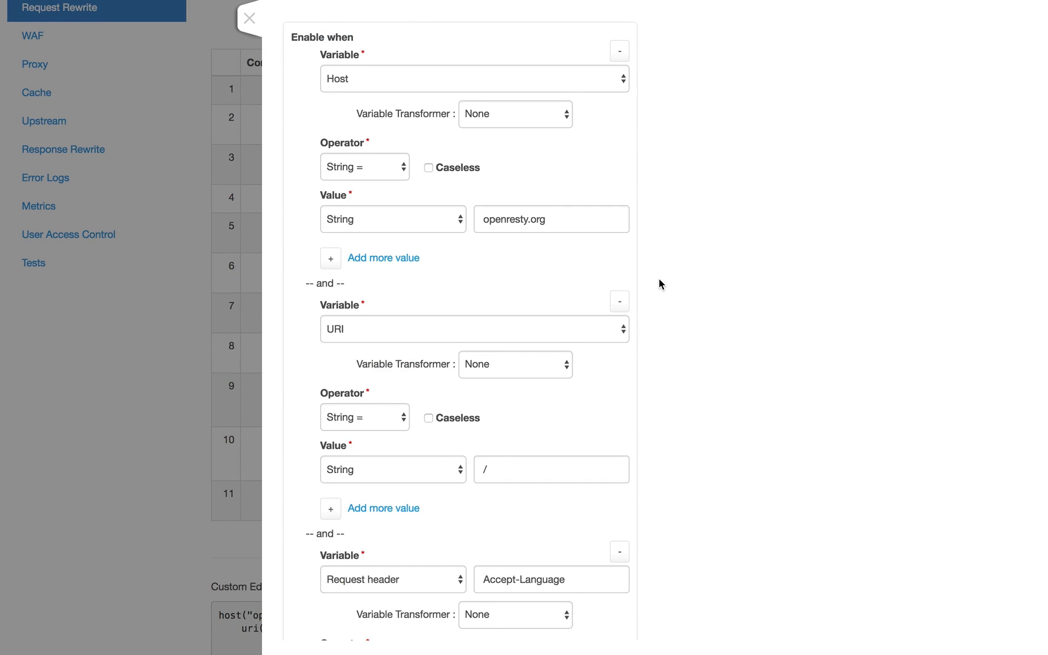
scroll(660, 283, down, 4)
scroll(658, 279, up, 6)
scroll(658, 278, down, 6)
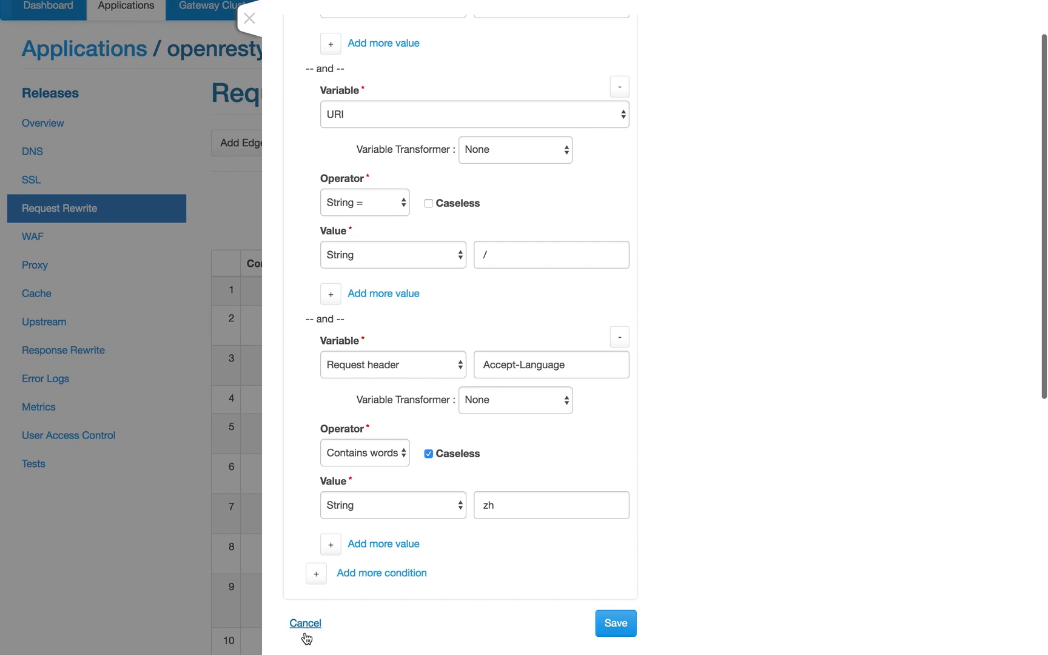
click(305, 623)
Find the custom edge language rules below the rule table and highlight the first rule's URI pattern and its redirect action
scroll(601, 473, down, 5)
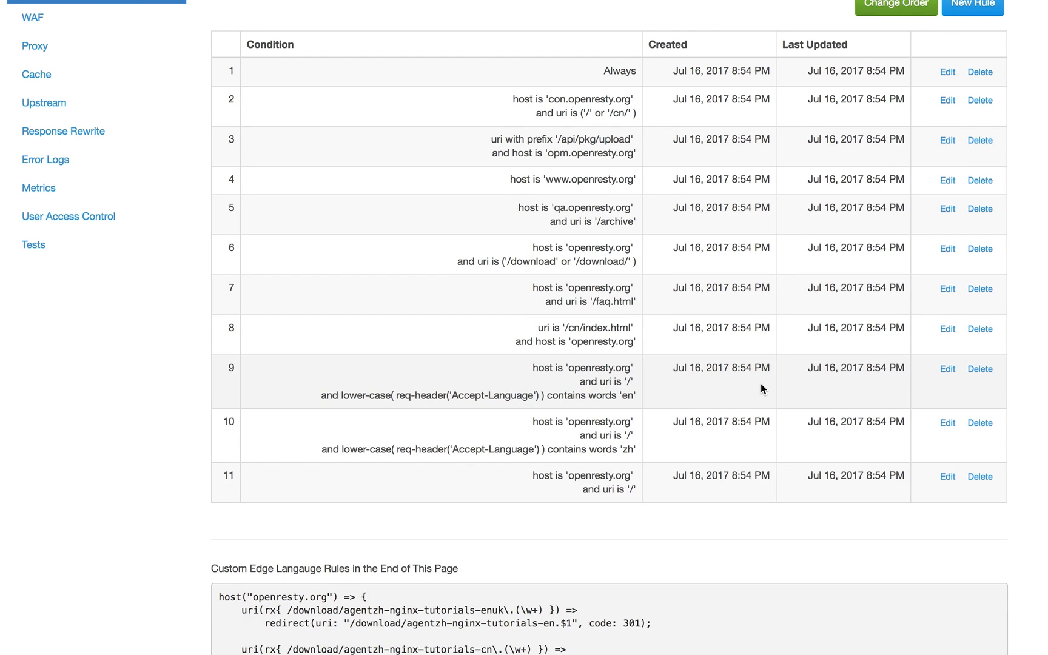
scroll(761, 384, up, 2)
scroll(836, 394, down, 5)
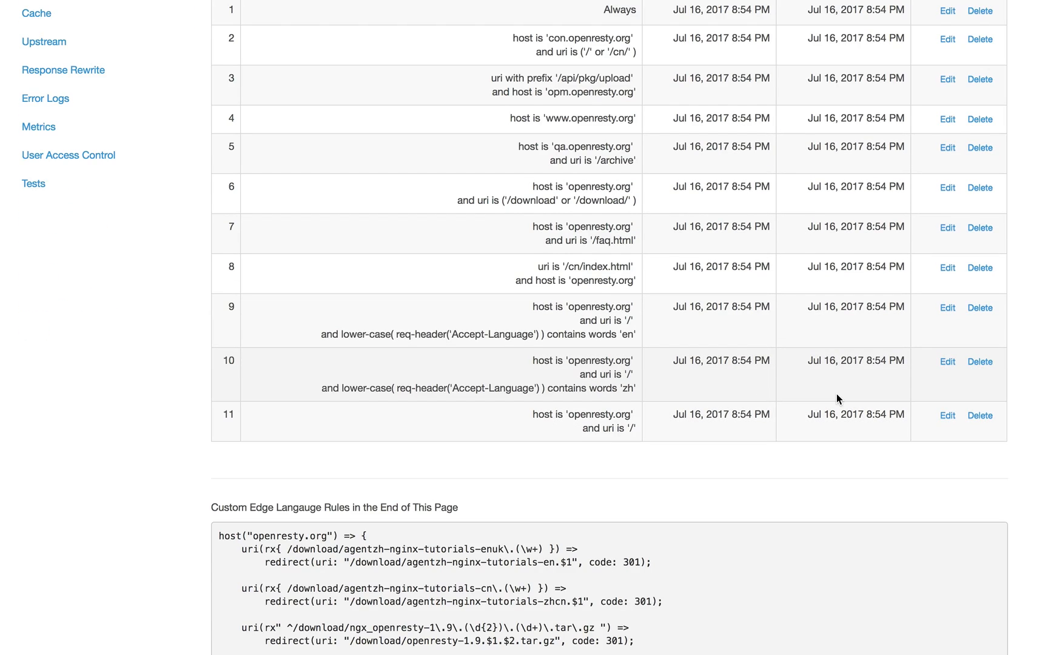
scroll(836, 394, down, 1)
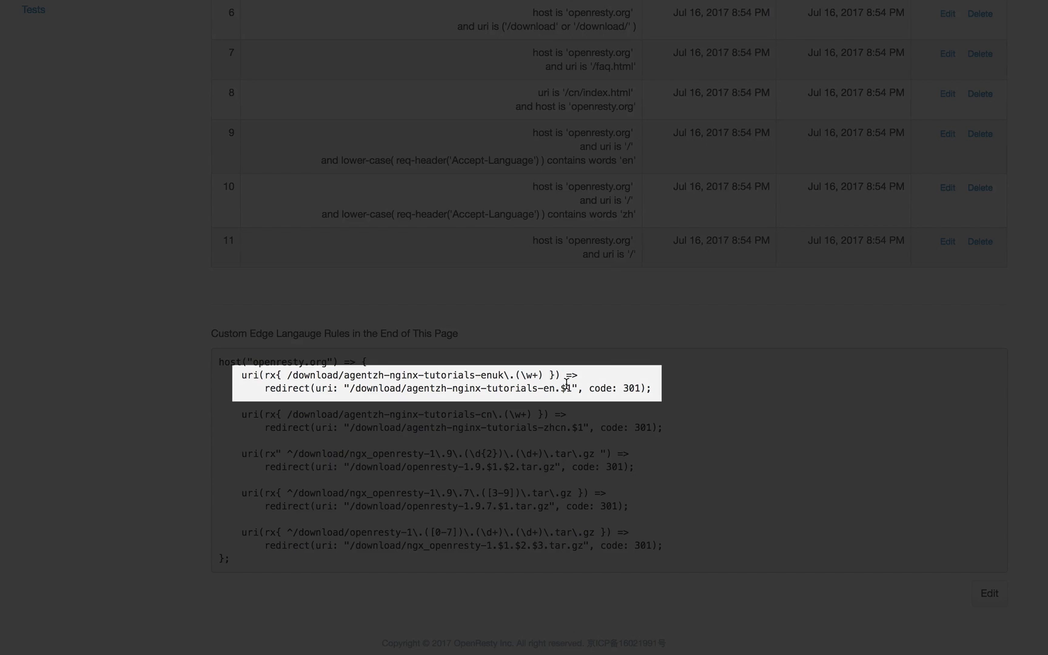
drag(566, 375, 578, 376)
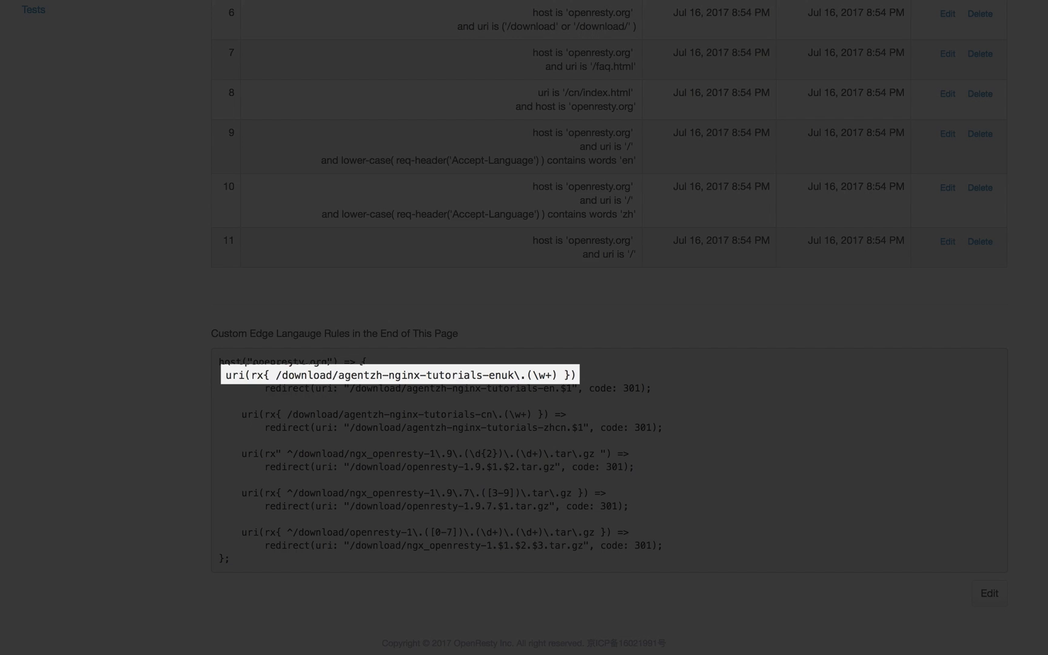
drag(236, 376, 561, 376)
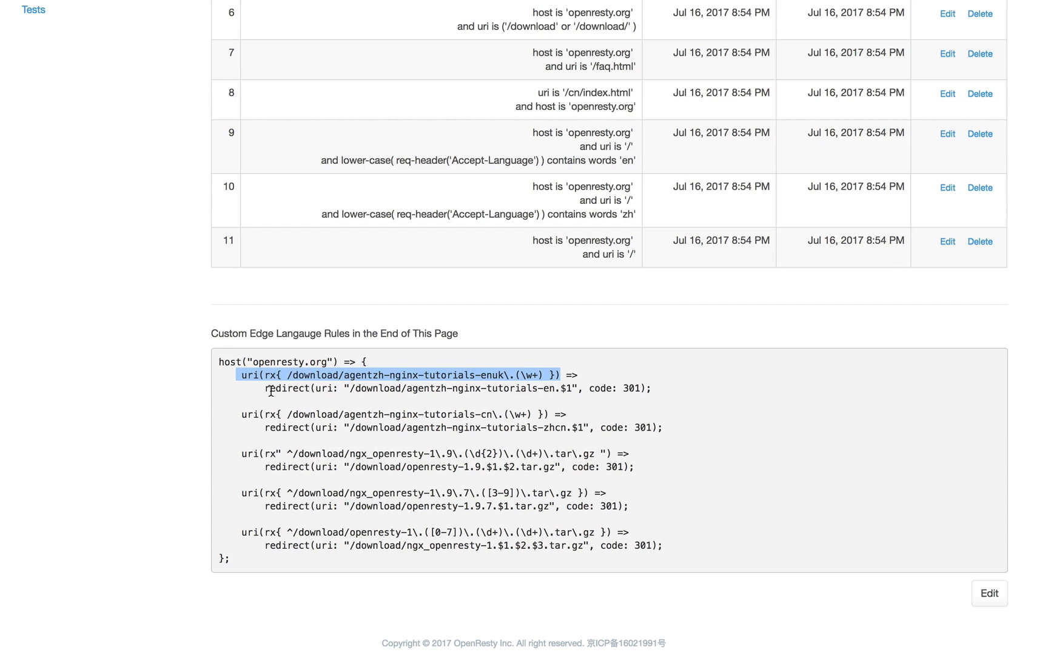
drag(265, 389, 620, 400)
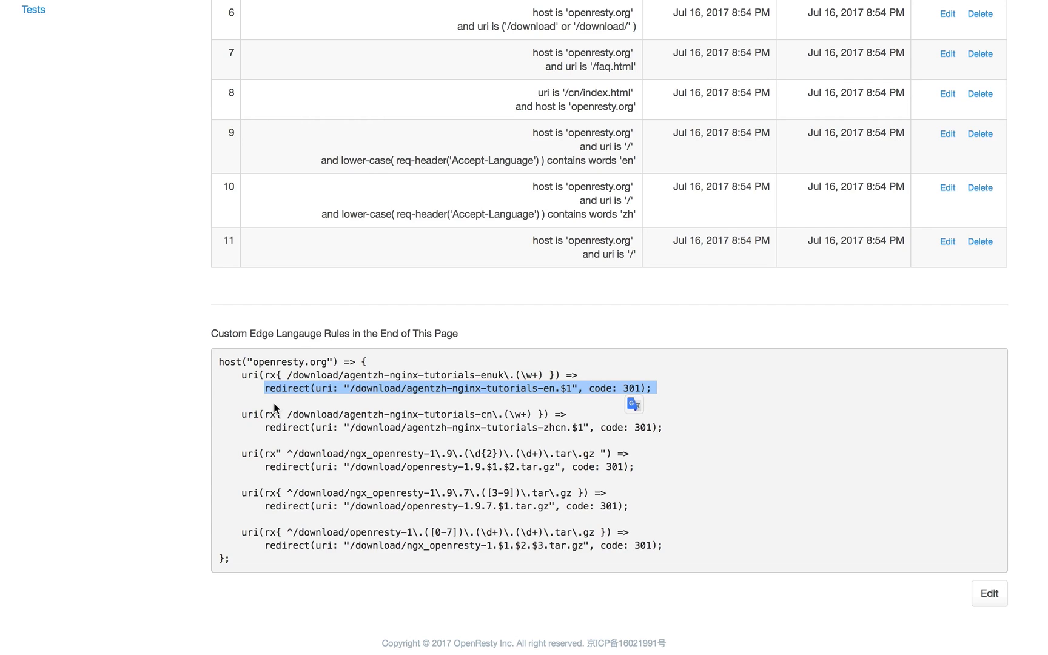
click(243, 366)
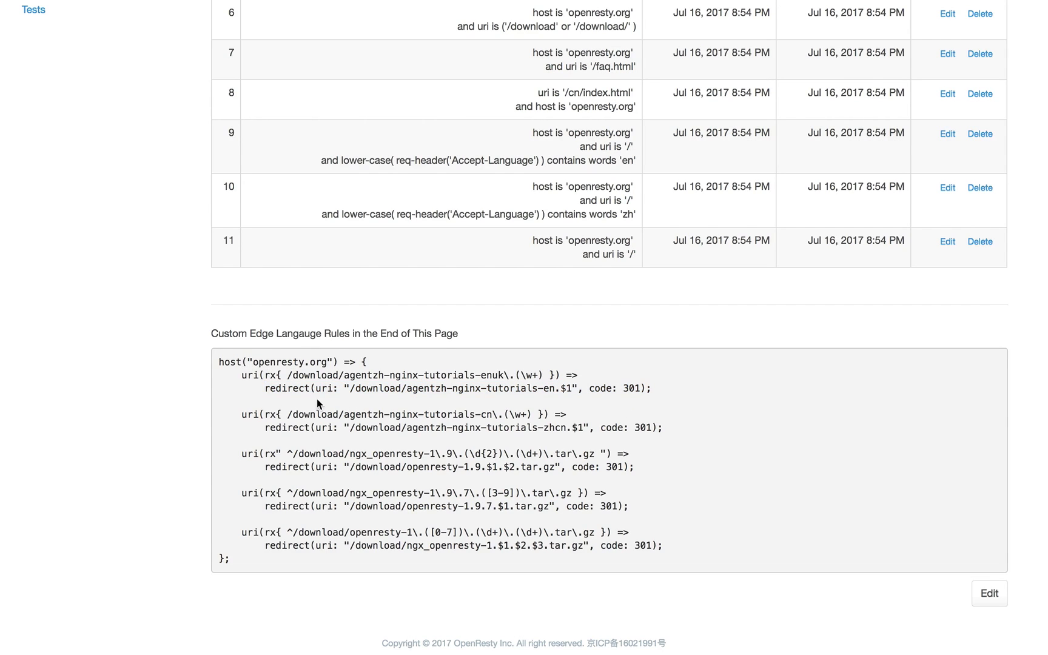
Highlight the nested URI rules, their enclosing host("openresty.org") condition, and the regular expression in the second URI rule
drag(235, 374, 511, 540)
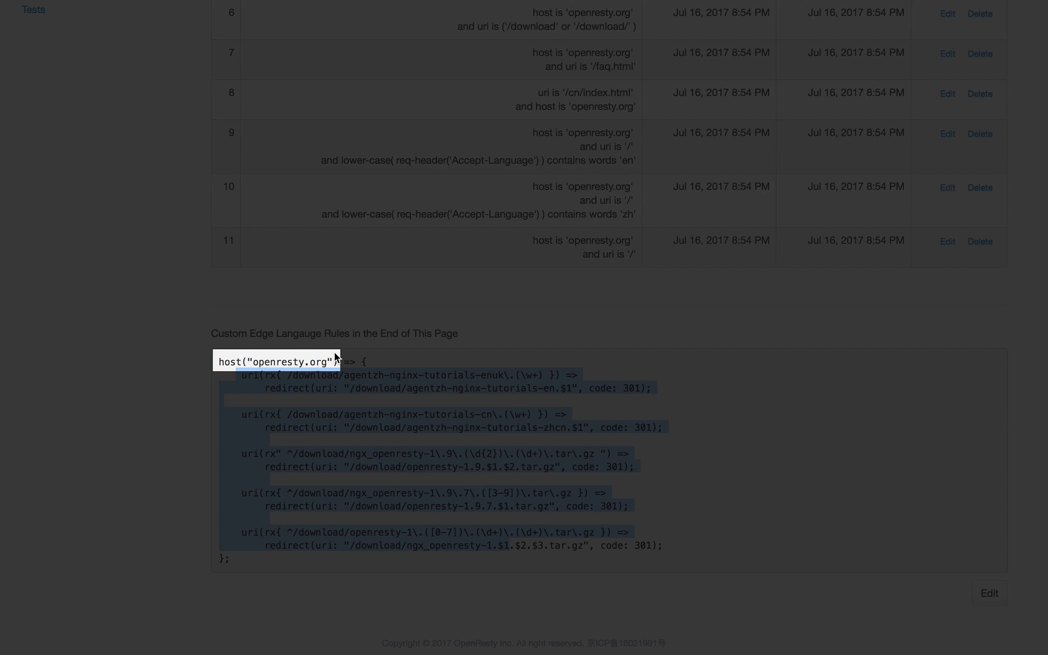
drag(338, 362, 213, 361)
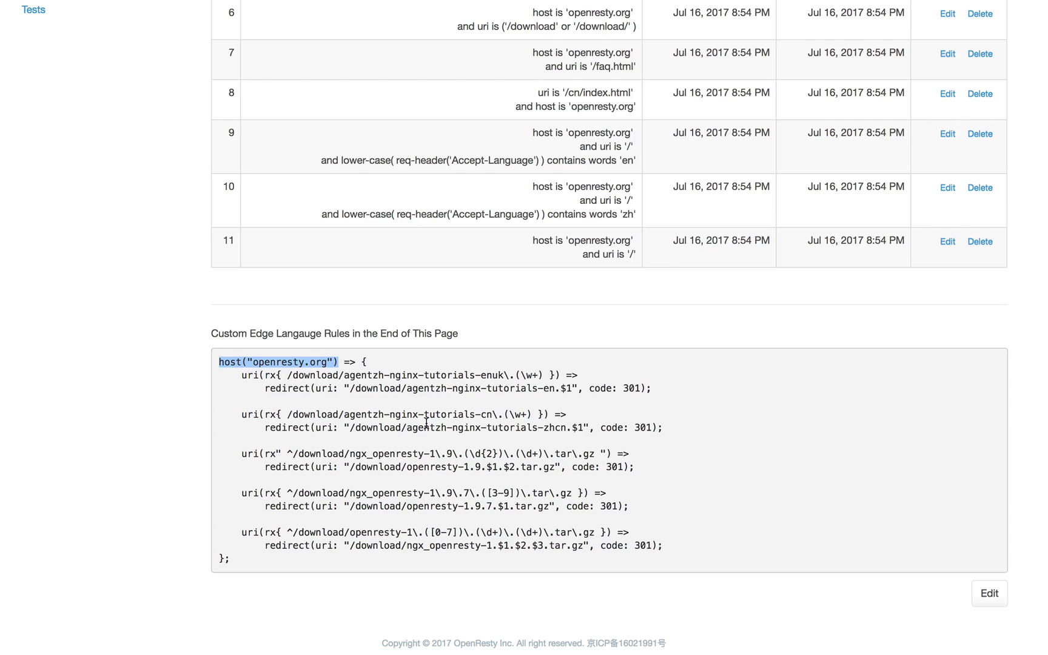
drag(265, 414, 541, 415)
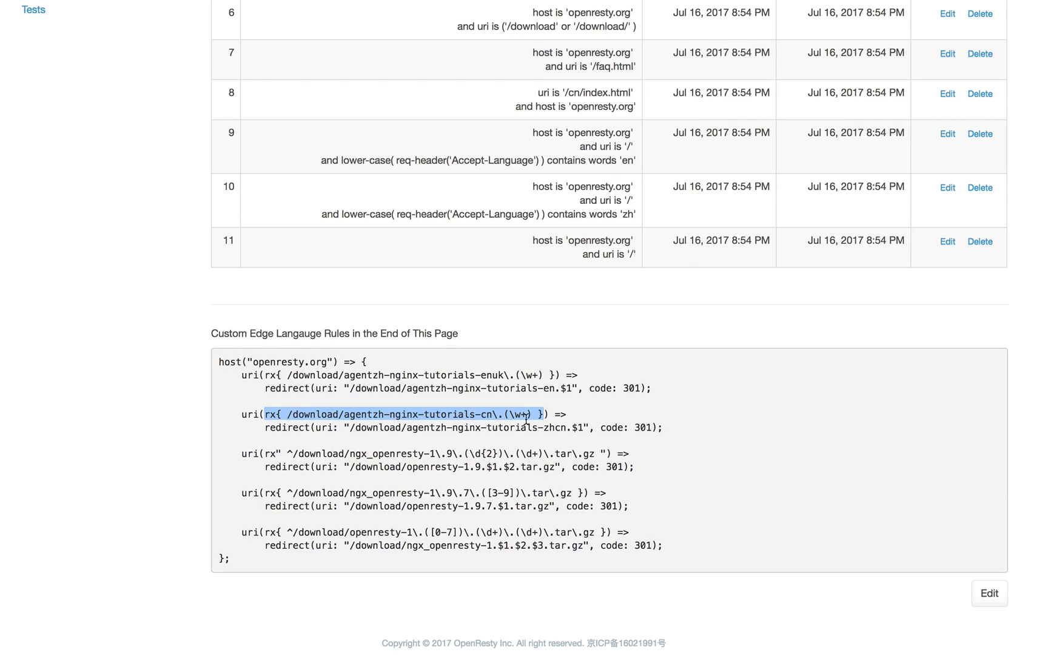
click(517, 417)
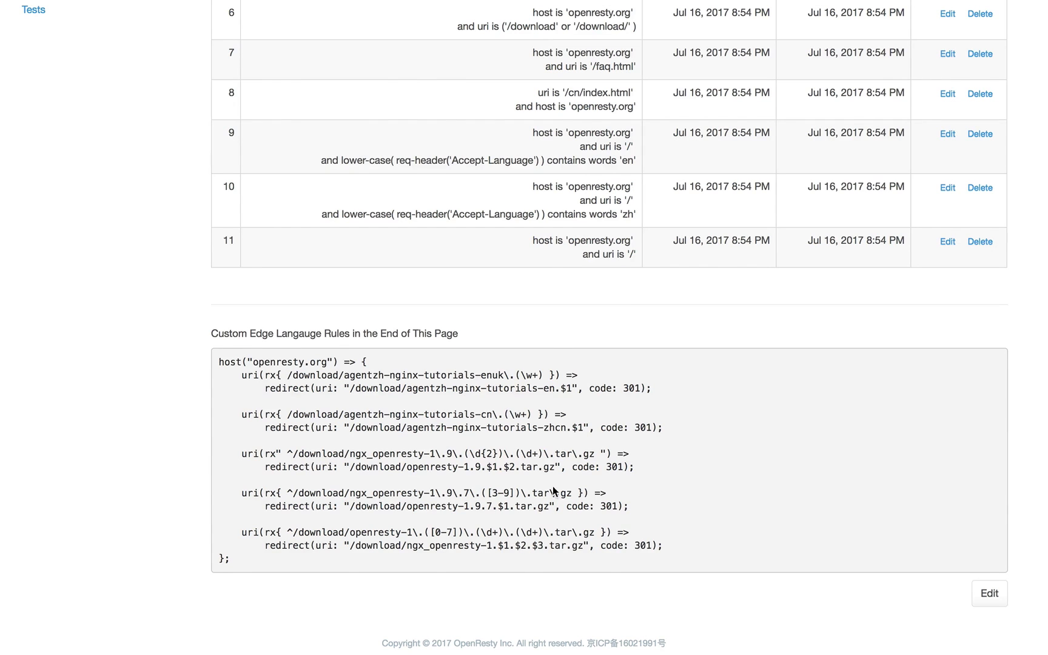
scroll(553, 486, up, 3)
scroll(455, 522, down, 3)
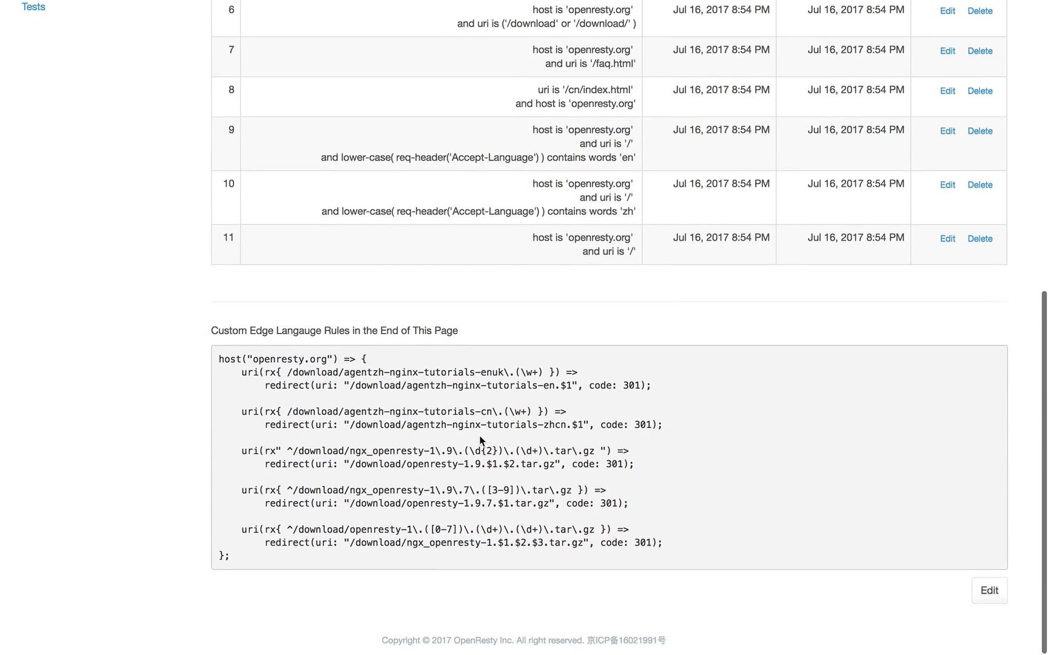
Add the custom edge language rule uri("/hello") => say("hello world"); at the beginning of the Request Rewrite page and save it
scroll(508, 238, up, 6)
scroll(585, 203, up, 5)
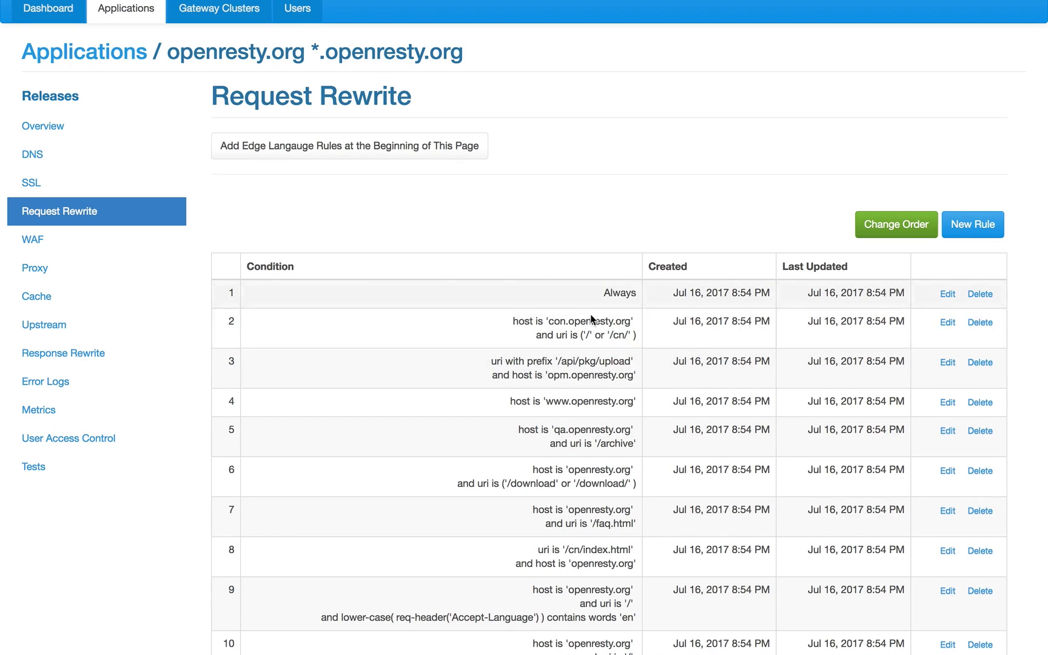
click(427, 146)
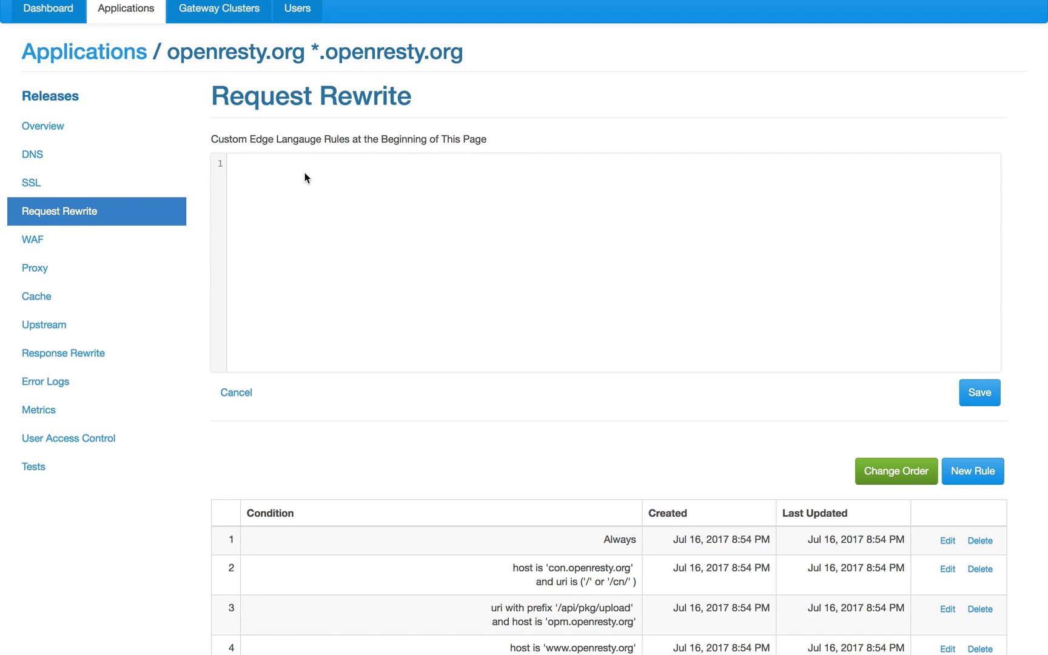
text(uri("/hello") => say("hello world");)
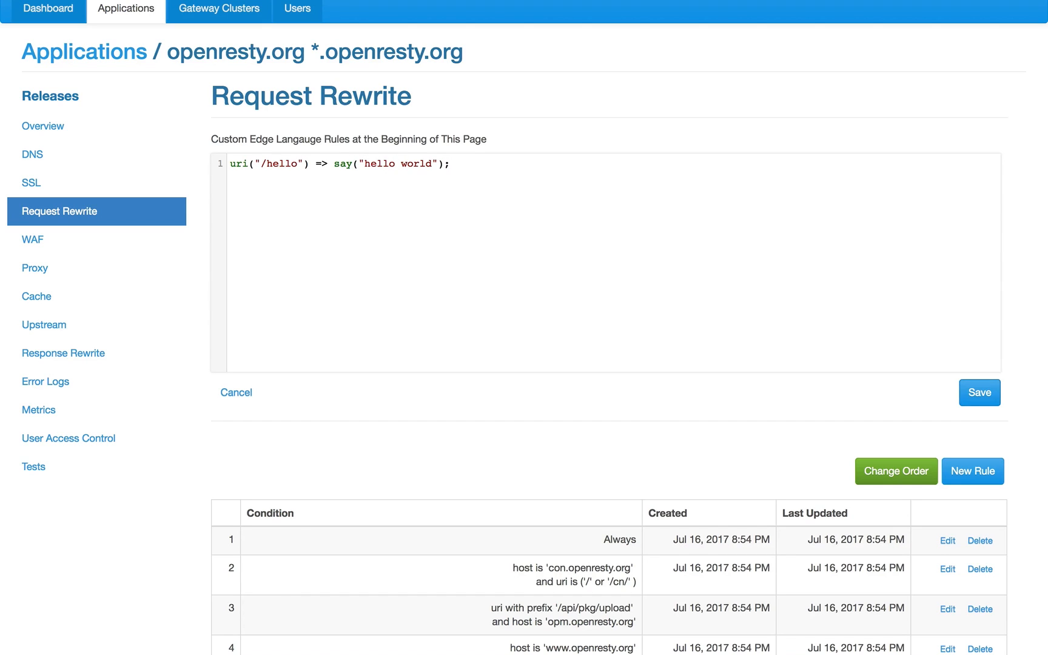
click(980, 393)
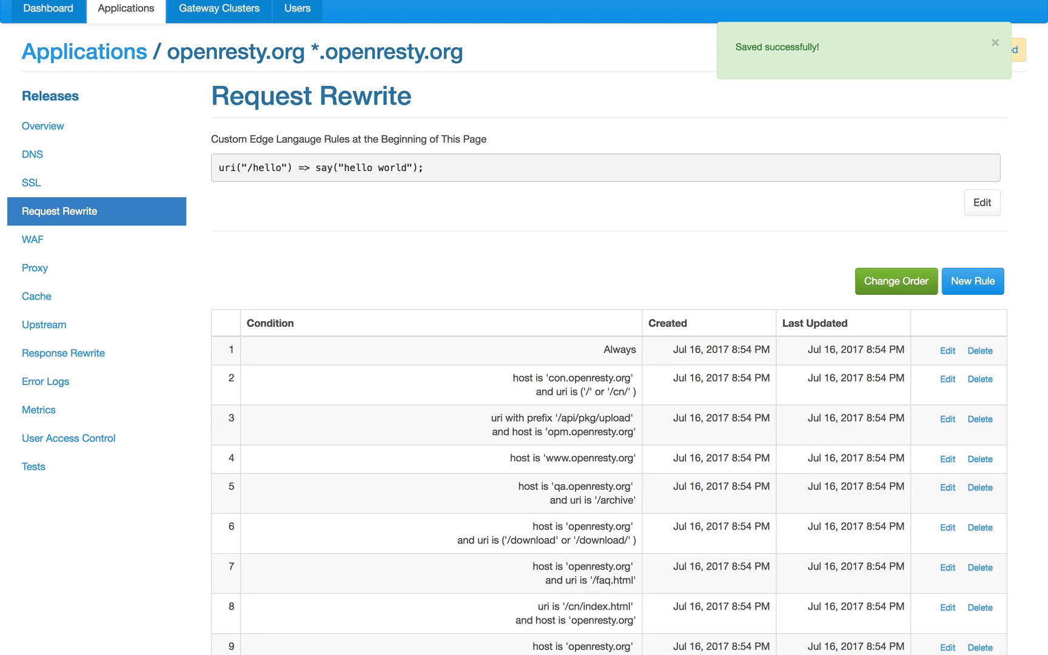
Open the openresty.org application's Releases page to see the pending change
scroll(524, 327, up, 1)
scroll(524, 328, down, 2)
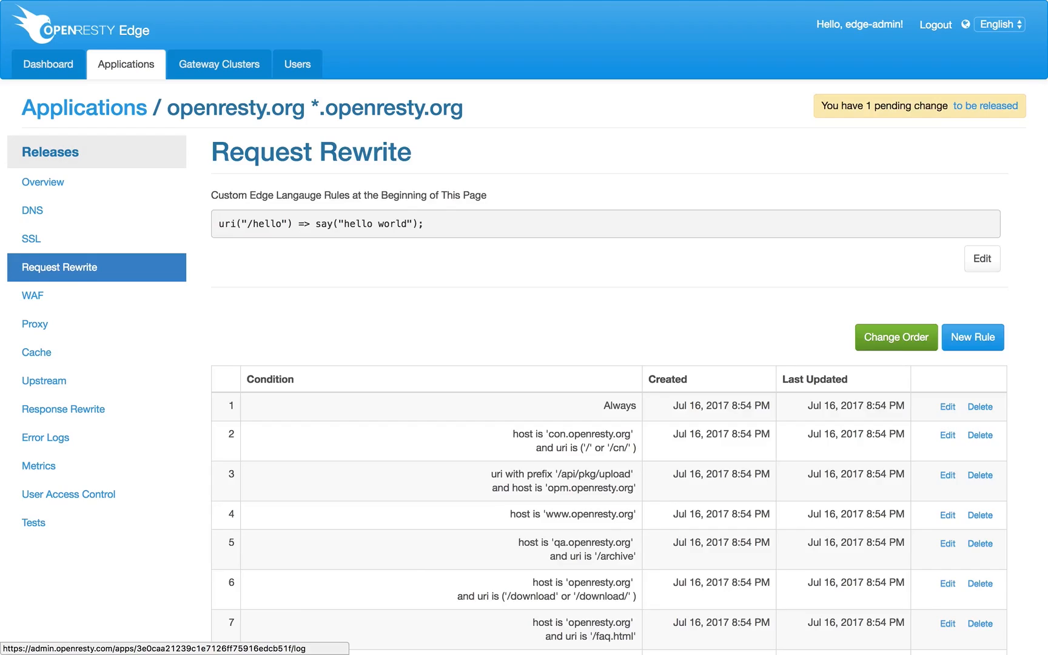
click(50, 151)
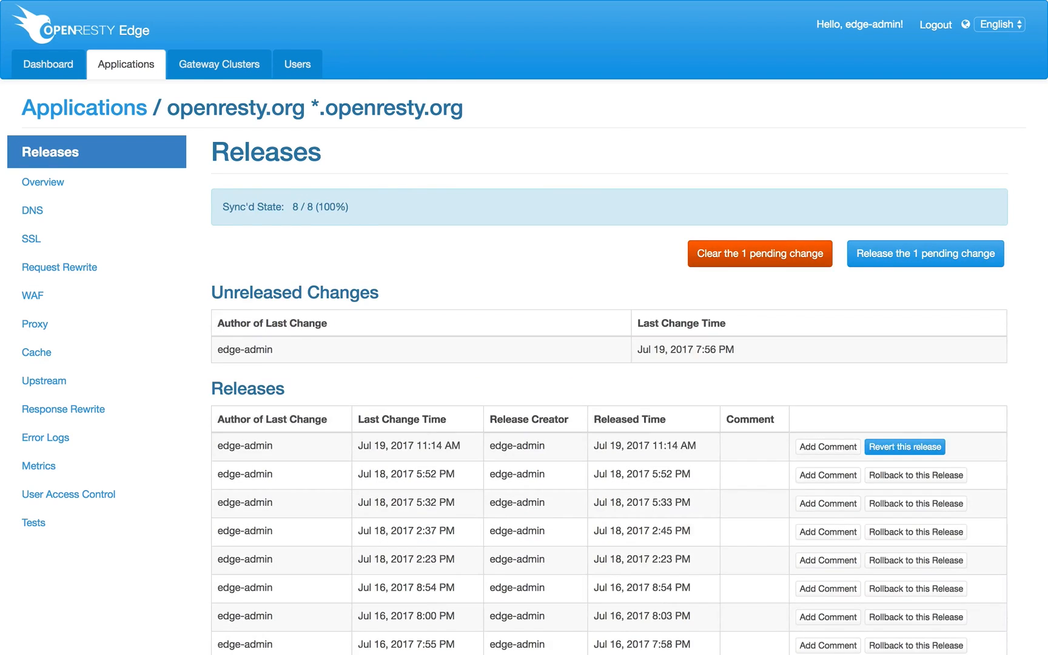
Review the unreleased change, the release option and the change times of past releases on the Releases page
scroll(607, 364, down, 2)
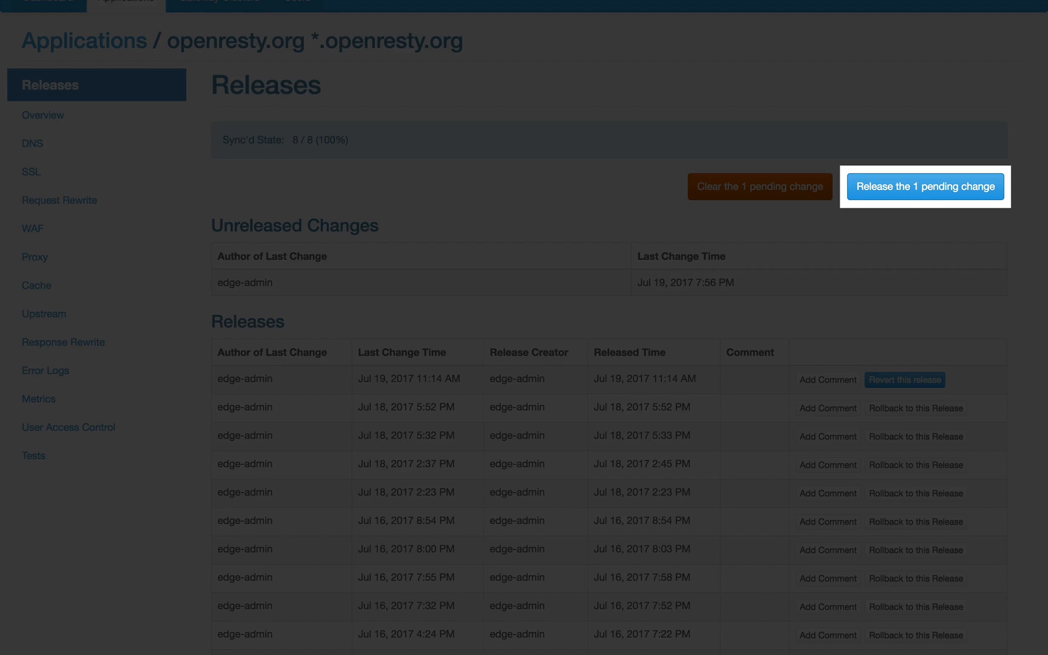
scroll(524, 327, down, 1)
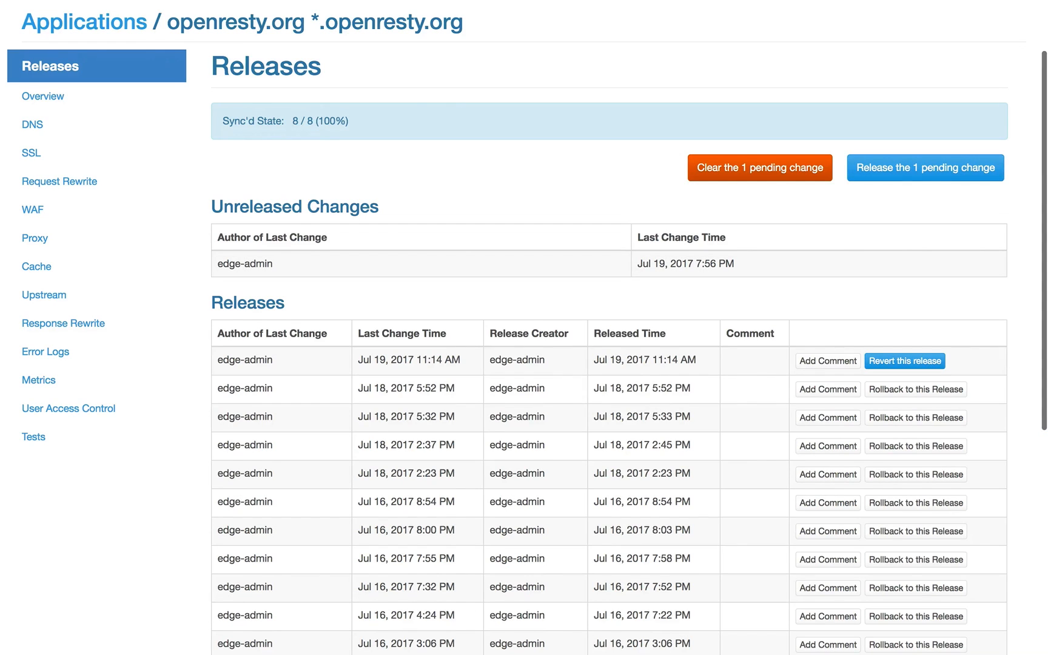
scroll(524, 328, down, 3)
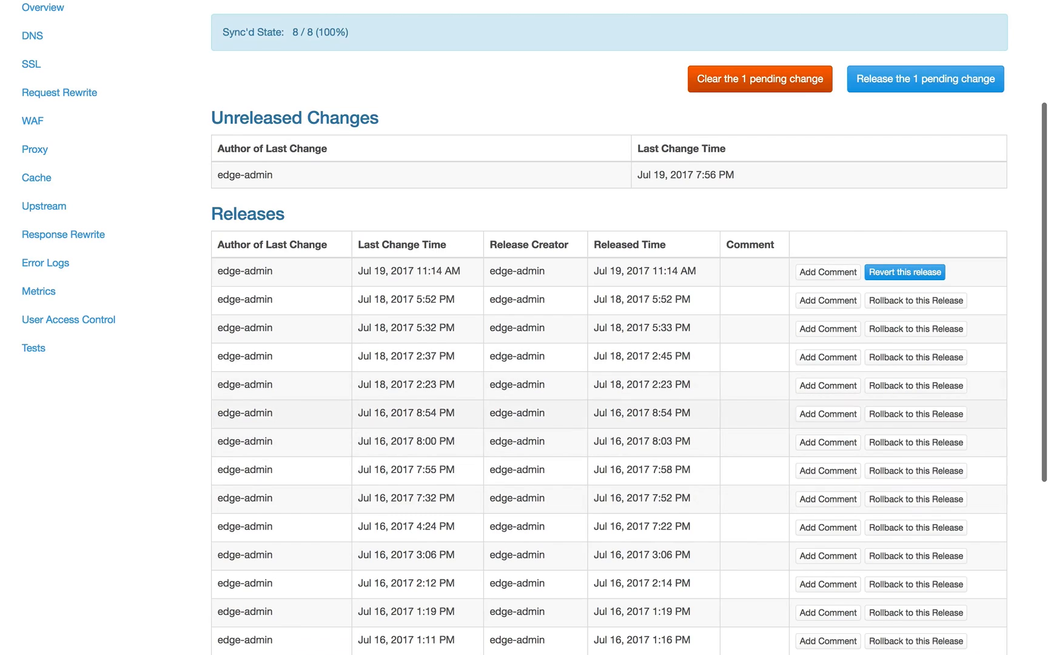
scroll(524, 328, up, 1)
scroll(524, 328, down, 6)
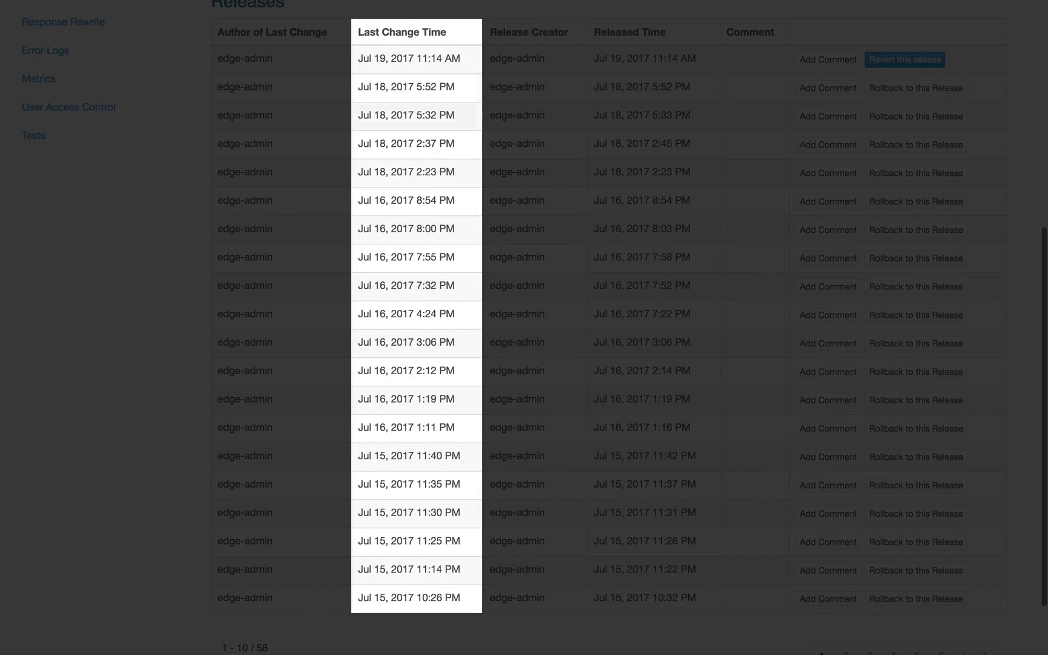
scroll(525, 328, up, 6)
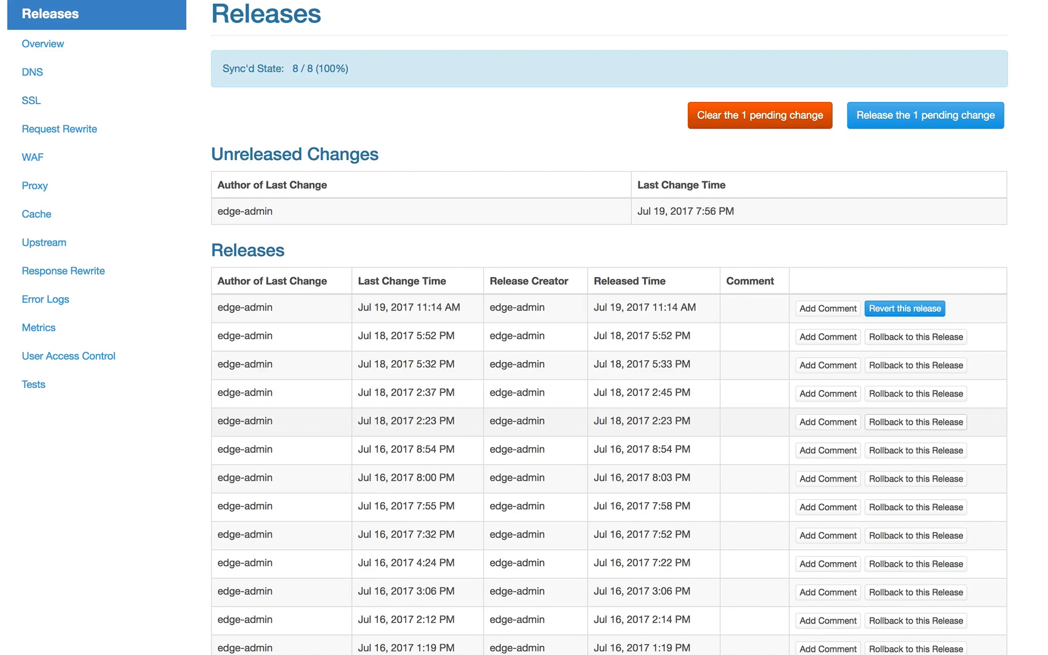
scroll(524, 328, up, 3)
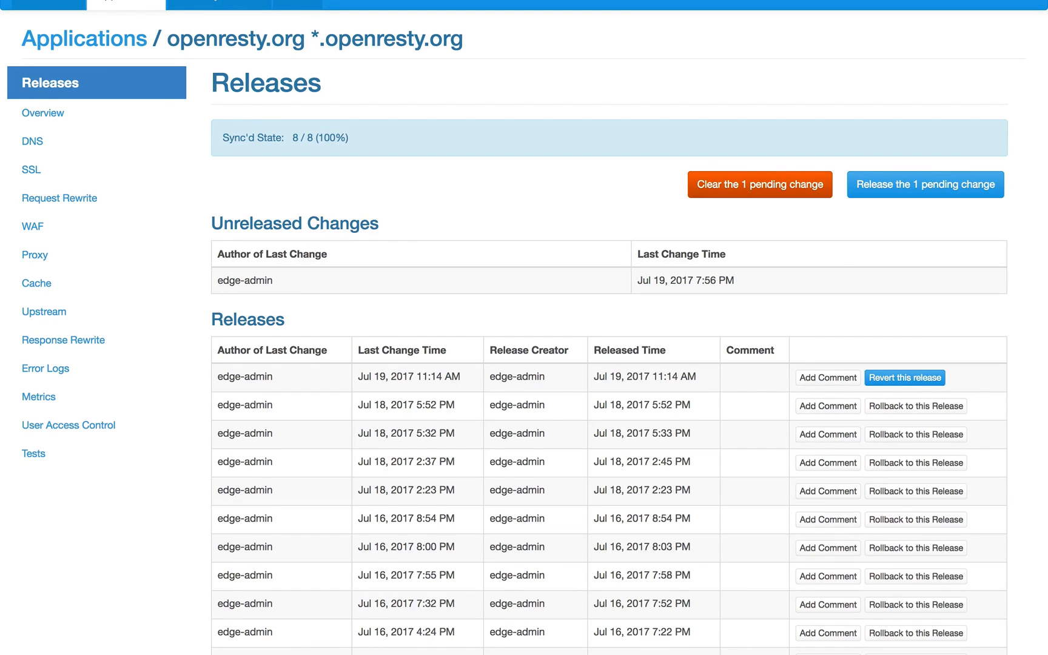
scroll(524, 328, up, 2)
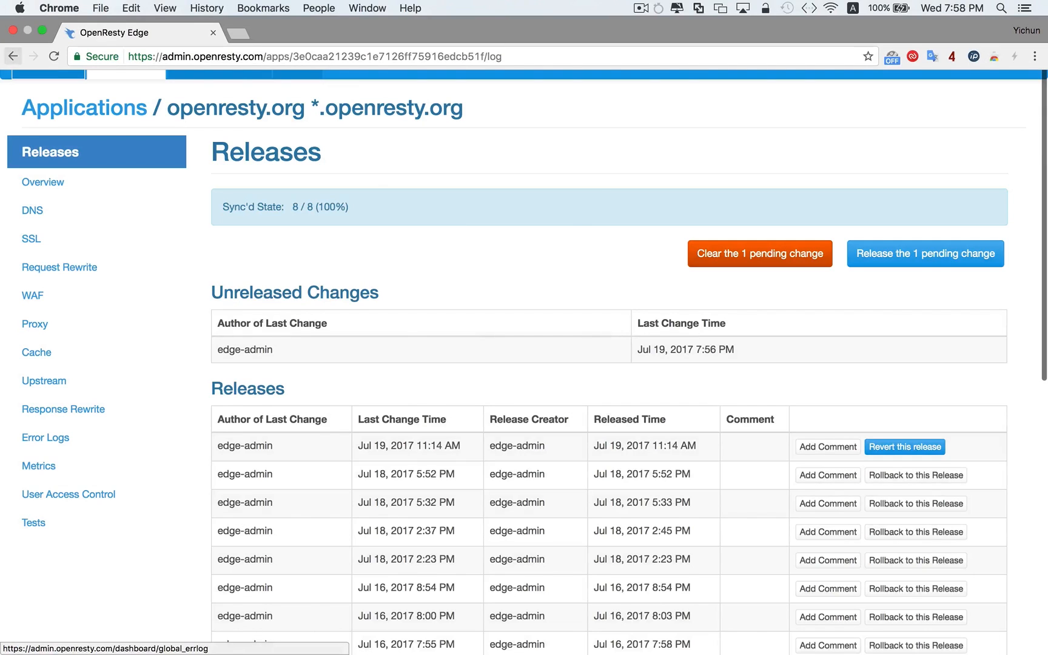
Open the application's Tests page and execute an HTTP GET test with request URI /hello and host openresty.org
click(59, 267)
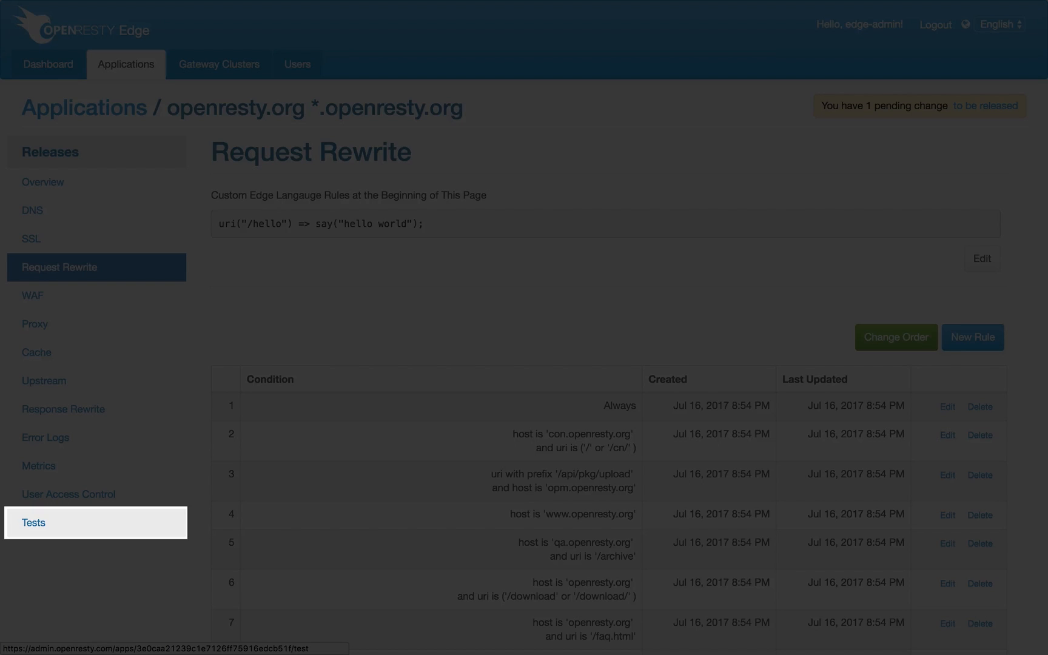
click(34, 523)
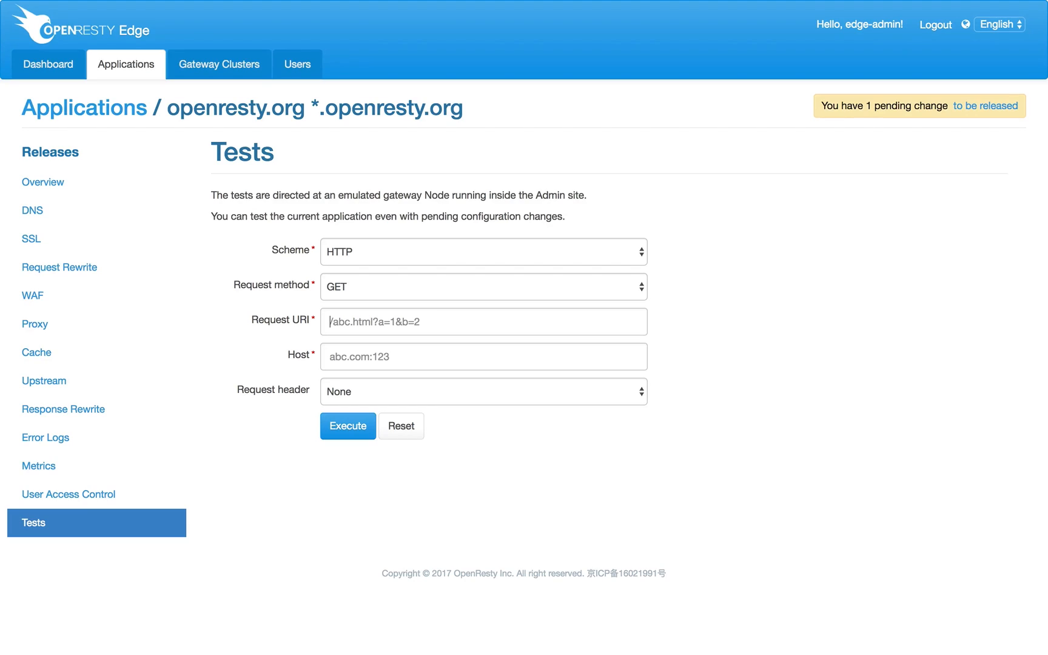
text(/hello)
text(openersty.or)
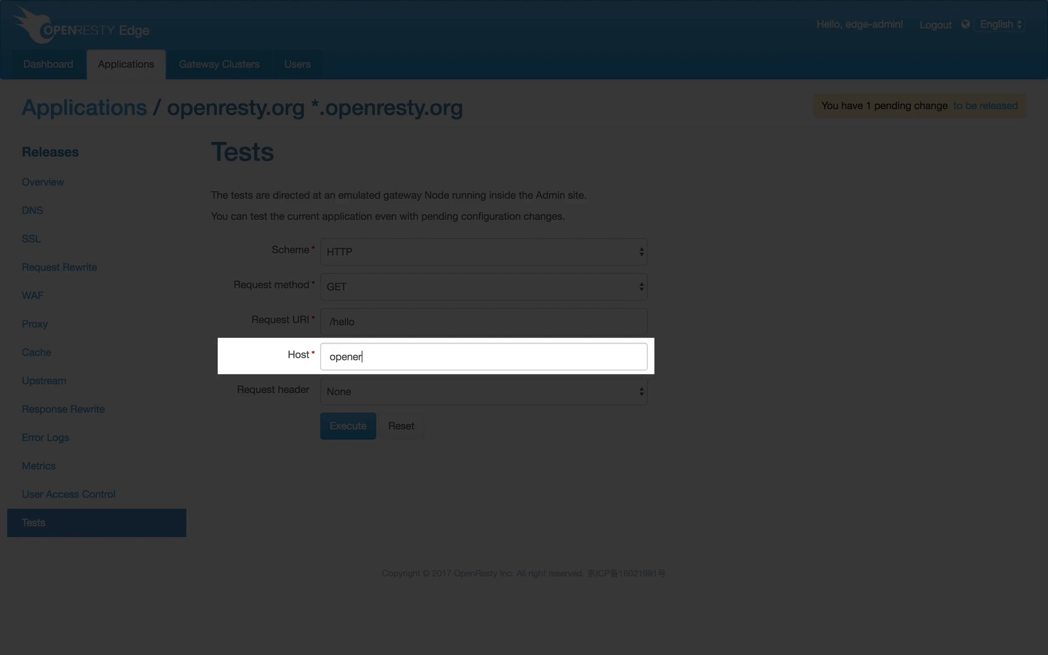
key(BackSpace)
key(BackSpace)
key(BackSpace)
key(BackSpace)
key(BackSpace)
key(BackSpace)
key(BackSpace)
key(BackSpace)
text(resty.org)
click(348, 426)
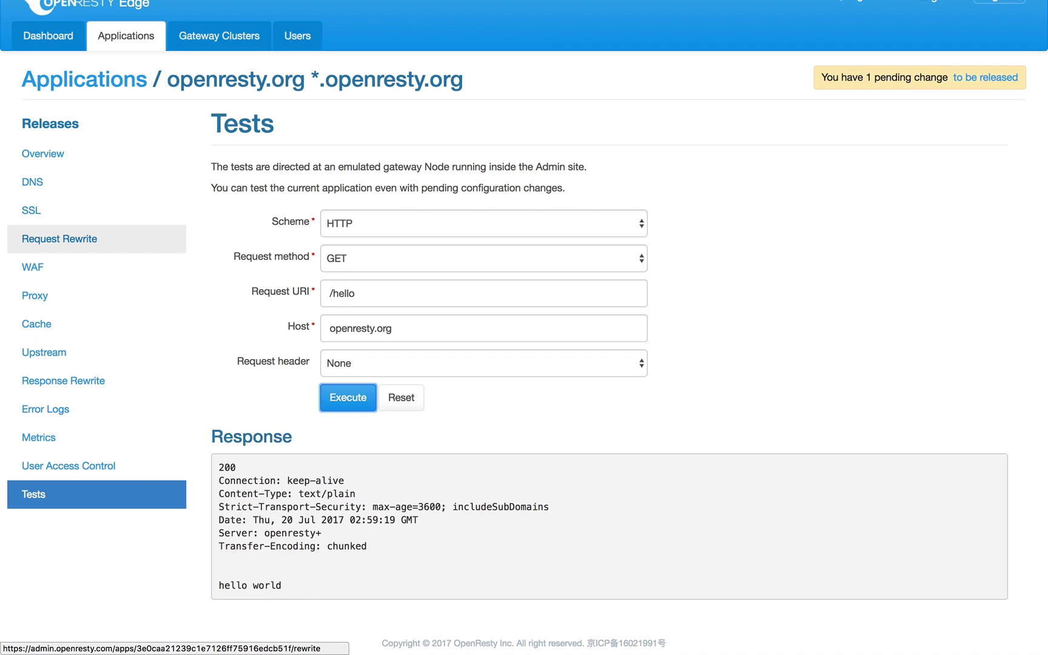
Return to Request Rewrite, follow the pending change notice to Releases, and release the pending change
click(60, 238)
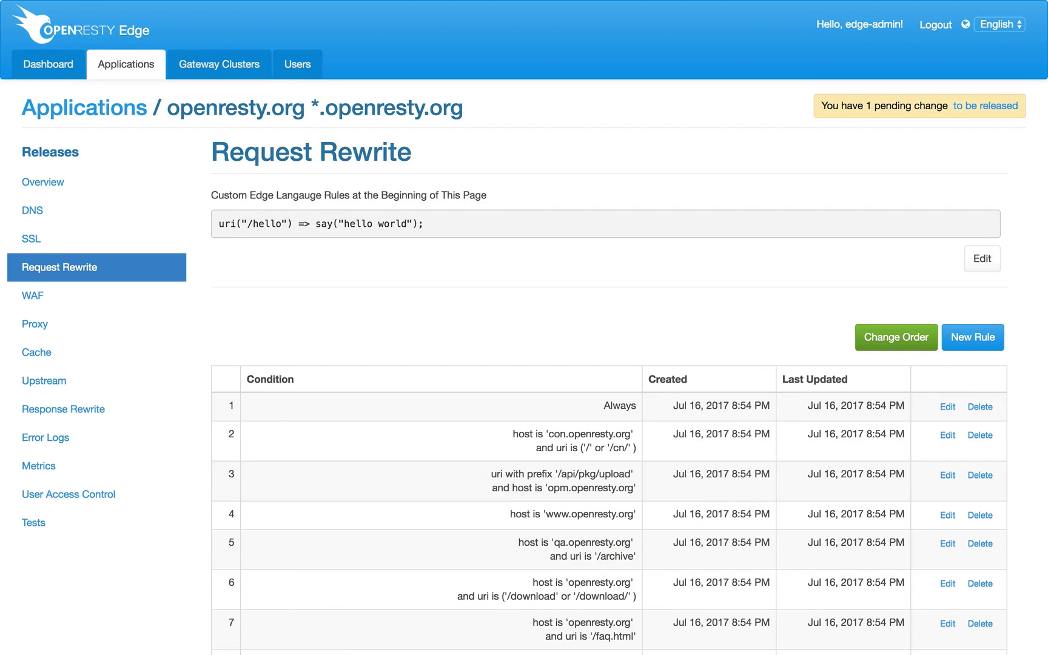
click(985, 105)
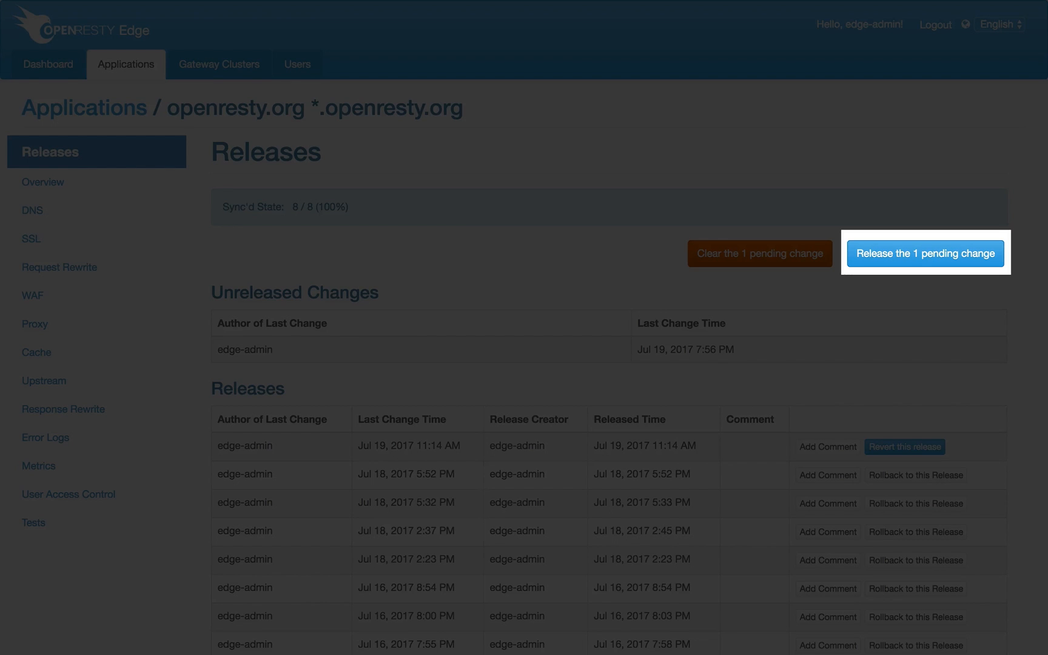
click(926, 253)
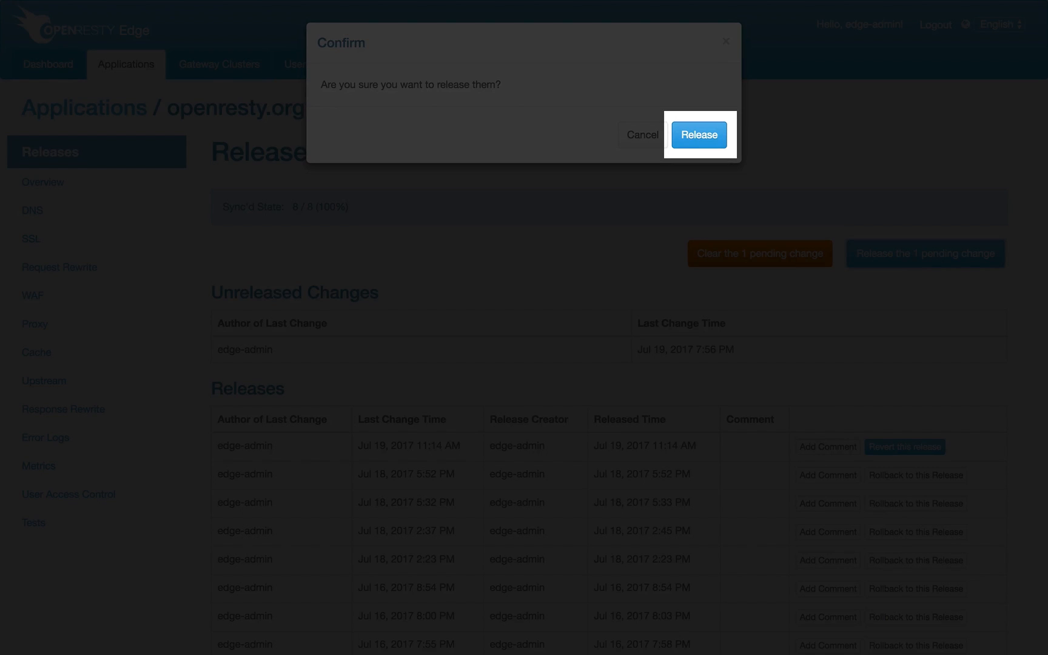
click(700, 135)
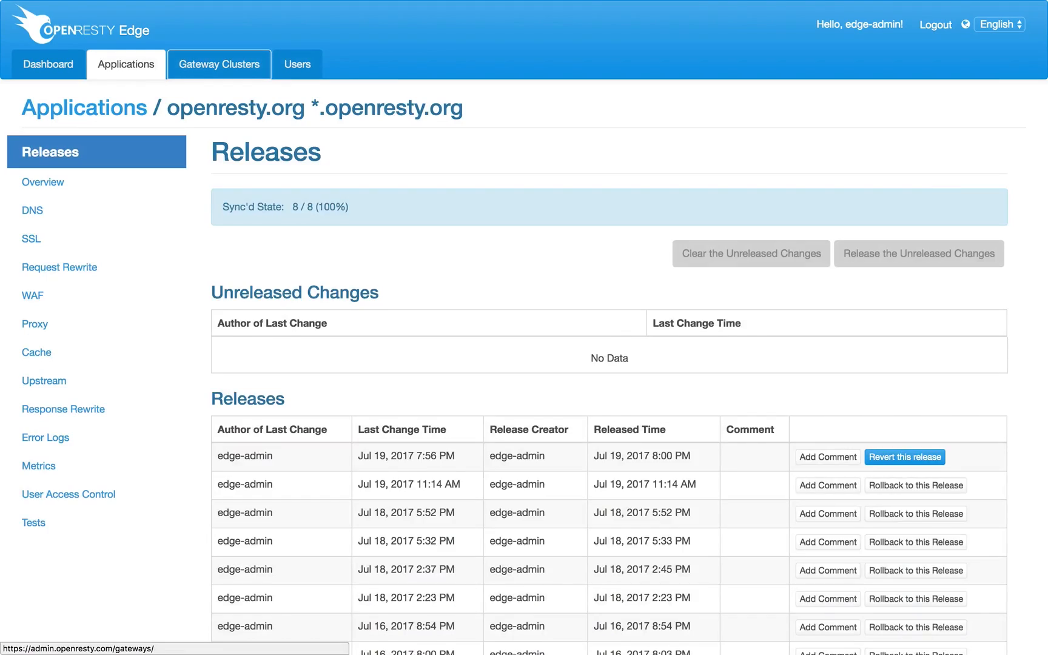
Open the gateway clusters list and copy the do-sfo cluster's node address 138.68.231.133
click(219, 64)
drag(362, 343, 292, 343)
key(super+c)
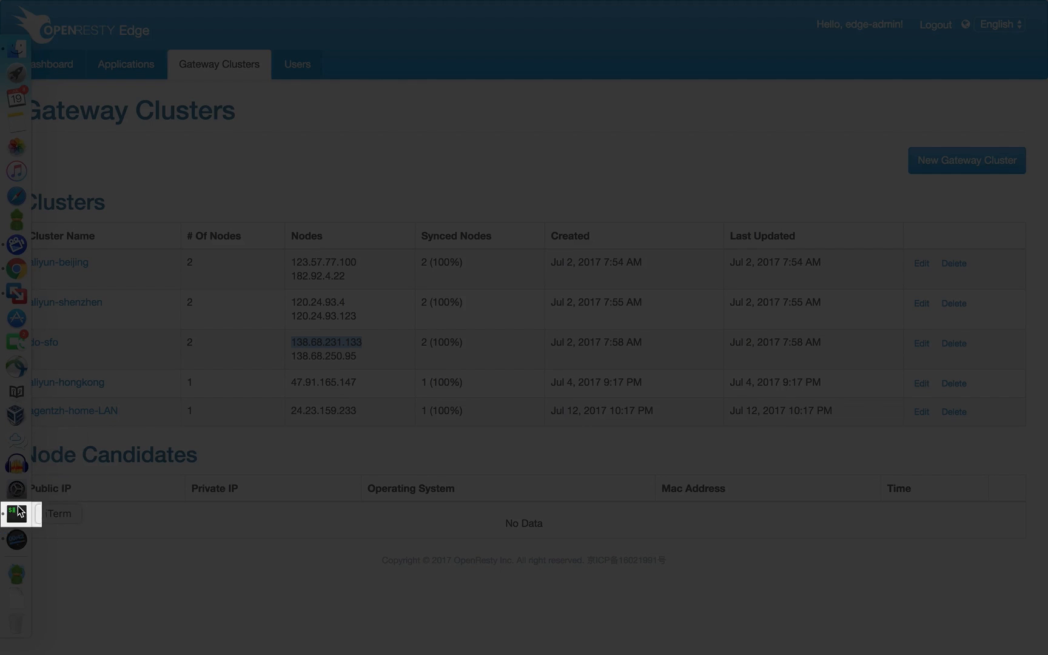
Switch to iTerm in full screen and start a curl command with the copied node address
click(16, 514)
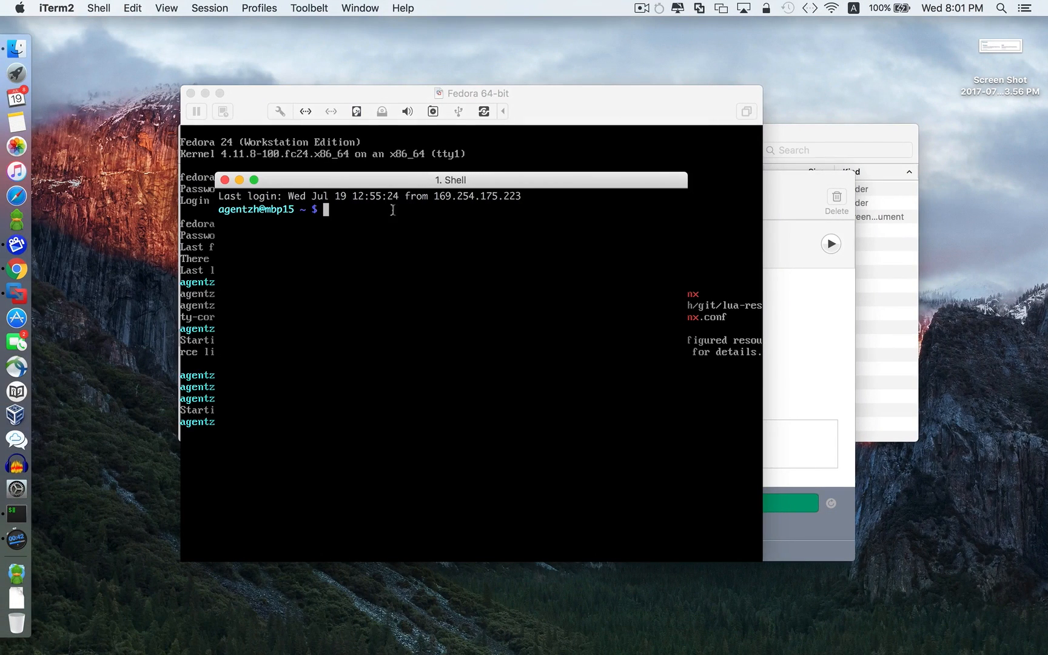
key(super+Return)
text(curl)
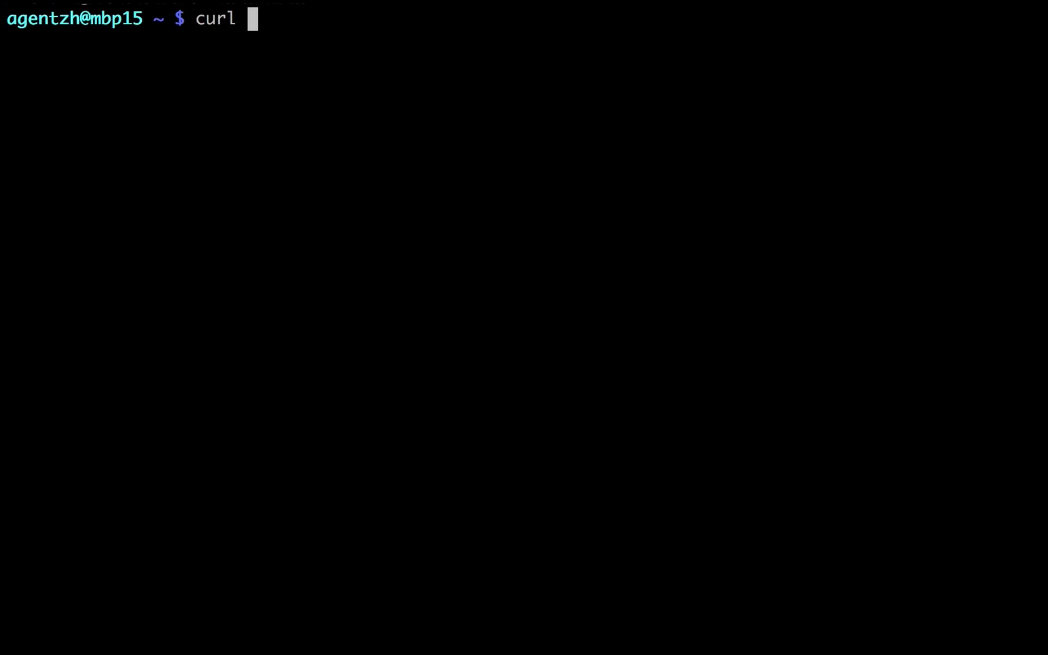
key(super+v)
key(ctrl+a)
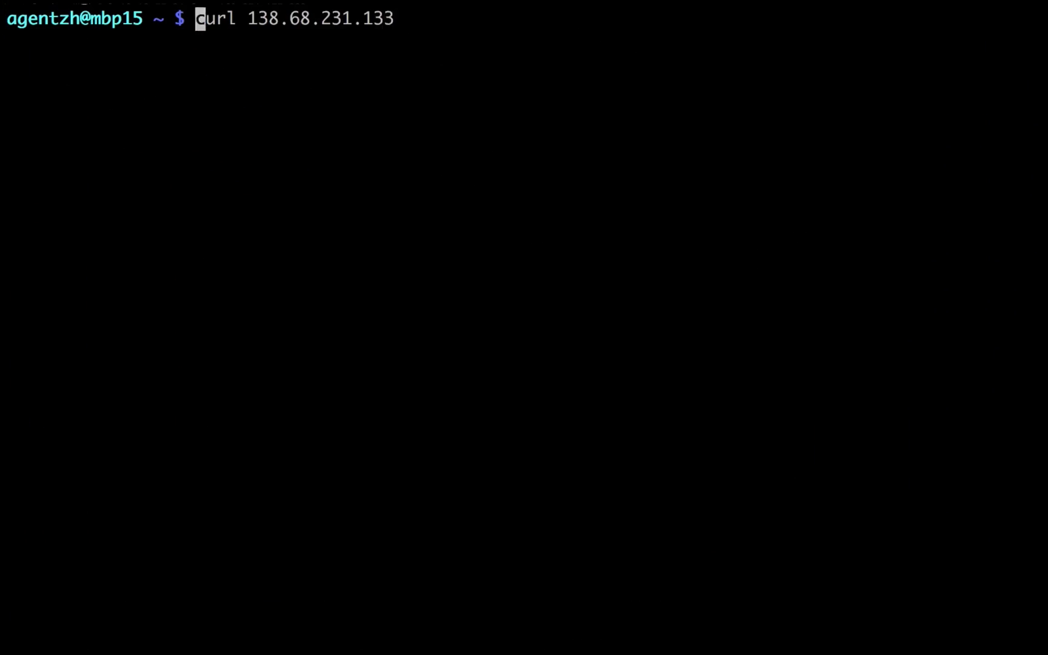
Insert --resolve 'openresty.org:80: before the node address in the curl command
key(Right)
key(Right)
key(Right)
key(Right)
key(Right)
text(--resol)
text(ve 'openresty)
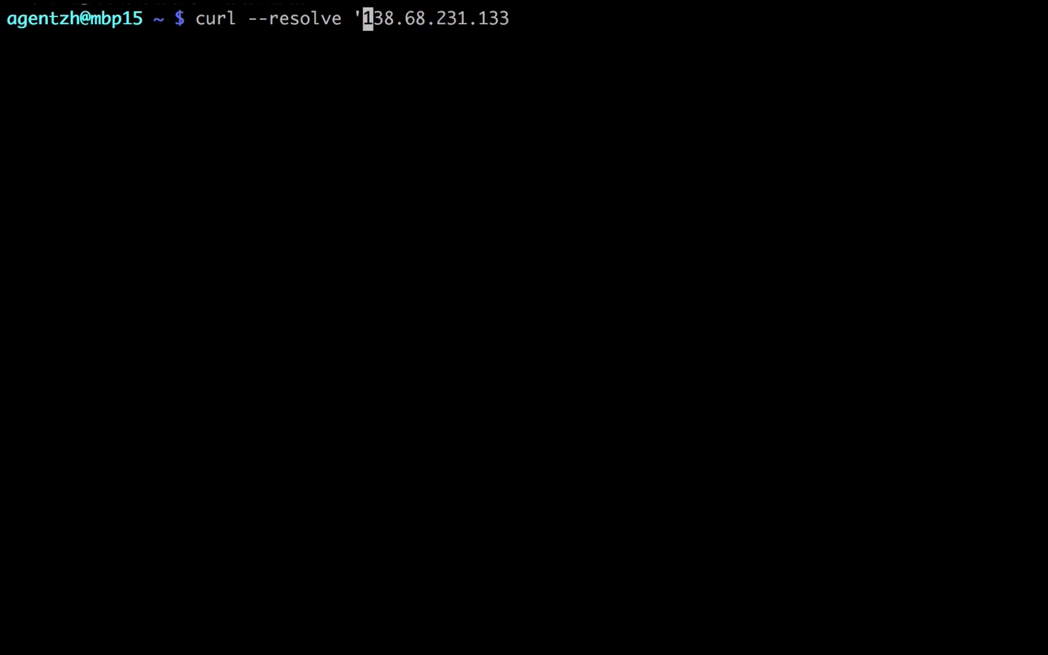
text(.org:80)
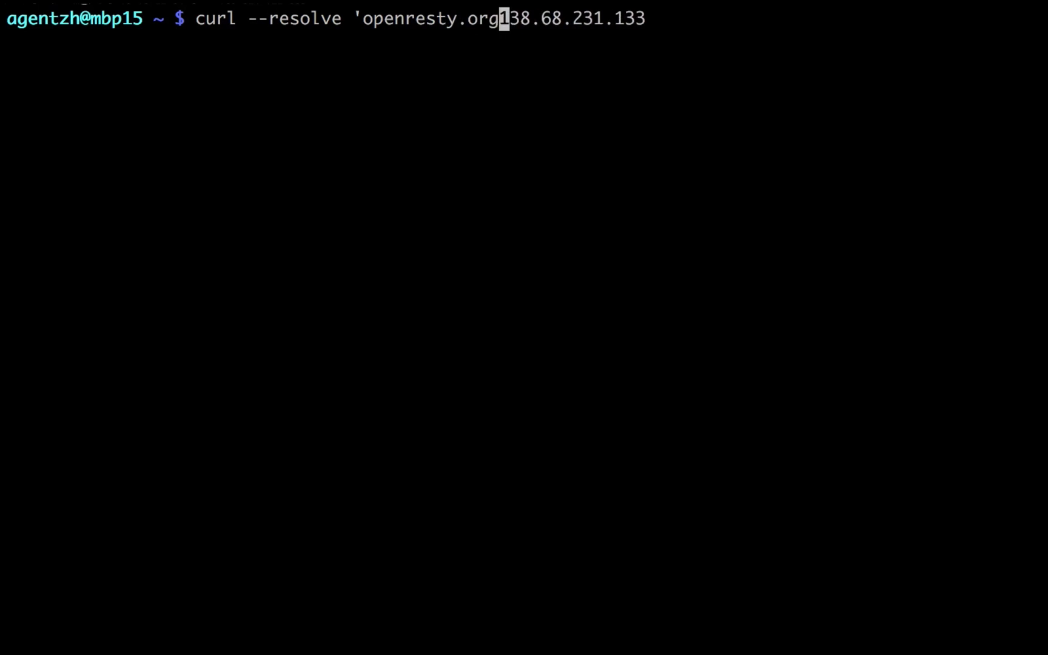
text(:)
key(Left)
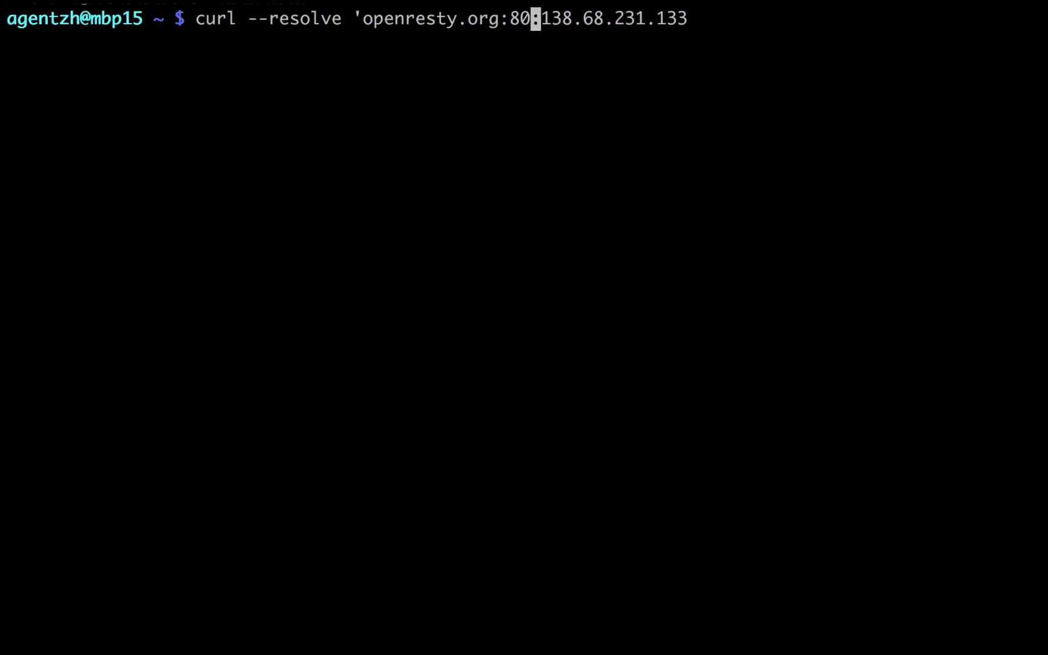
key(ctrl+e)
text(' http:/)
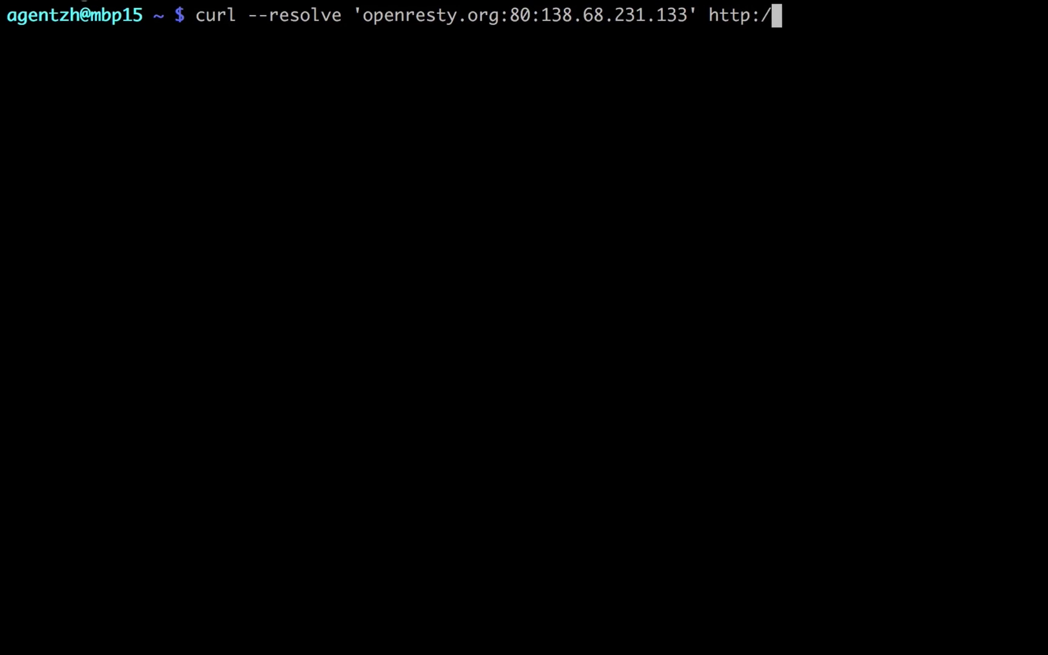
text(/openresty.org/hello)
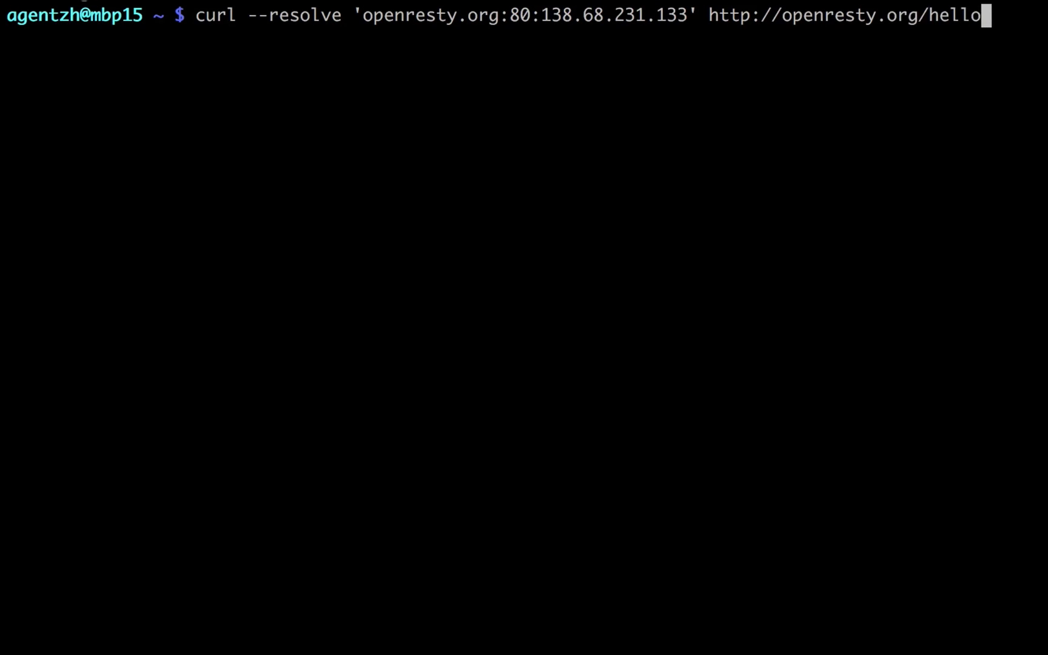
key(Return)
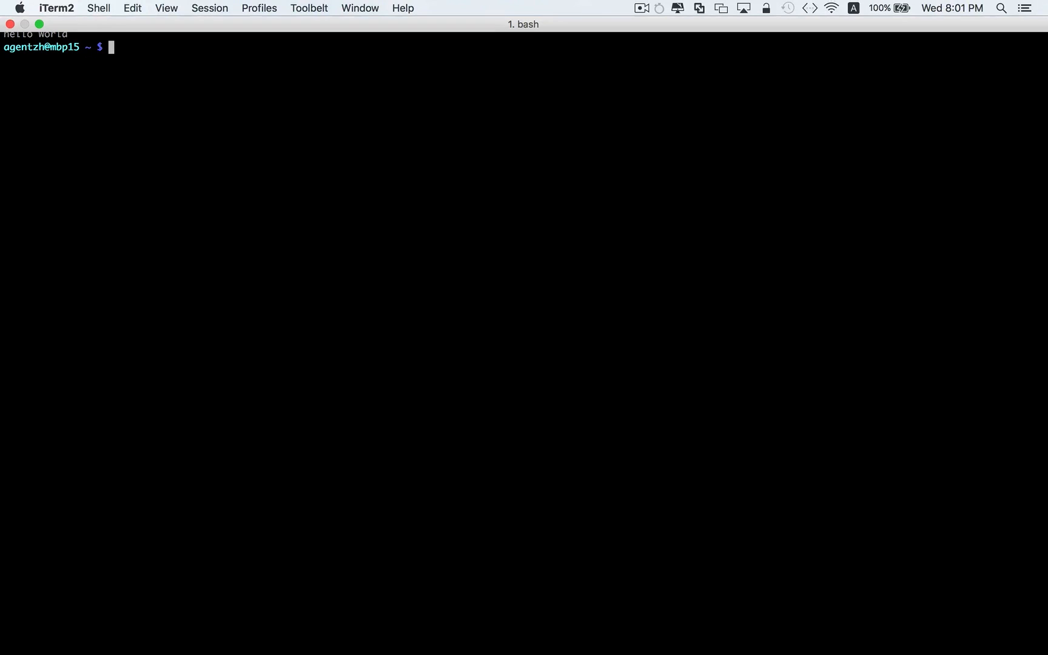
Switch back to Chrome and load openresty.org/hello in a new tab
key(super+Tab)
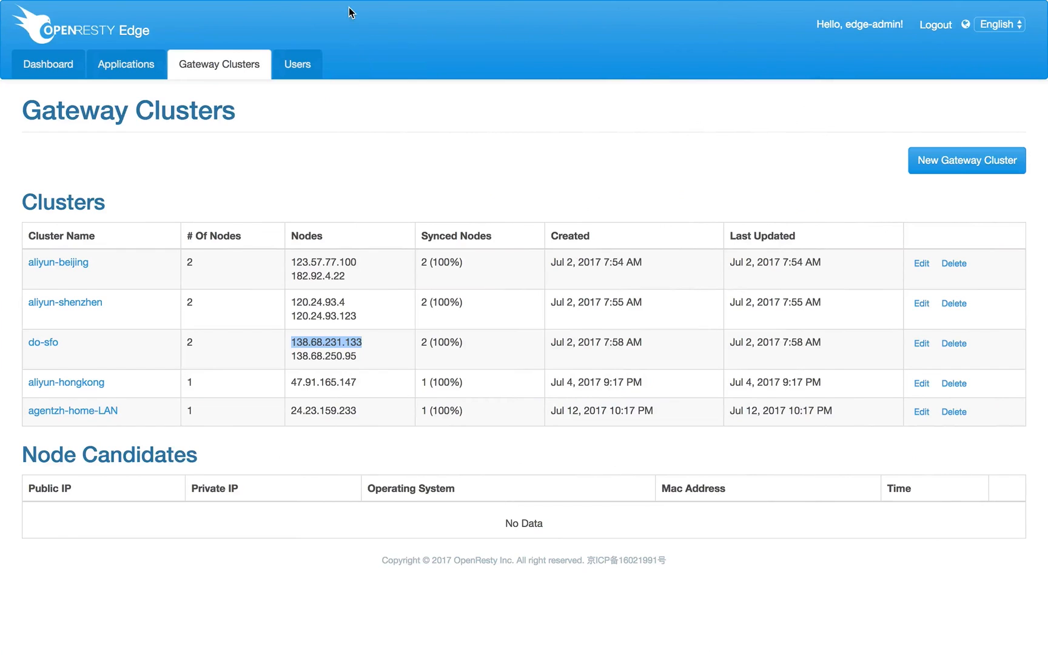
mouse_move(358, 5)
click(241, 37)
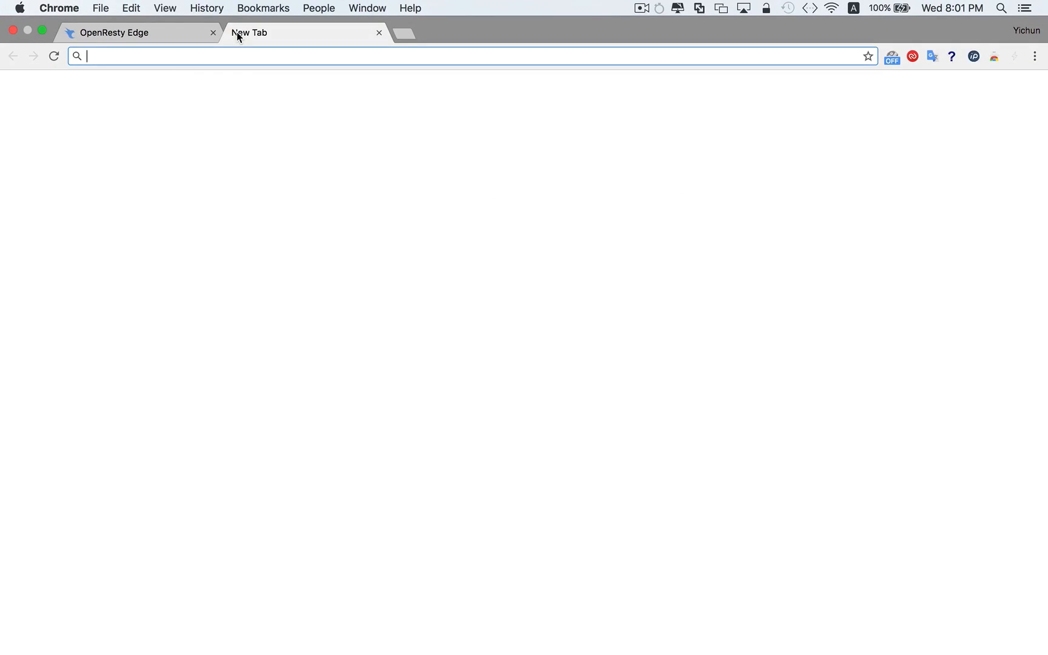
text(openresty.org/hel)
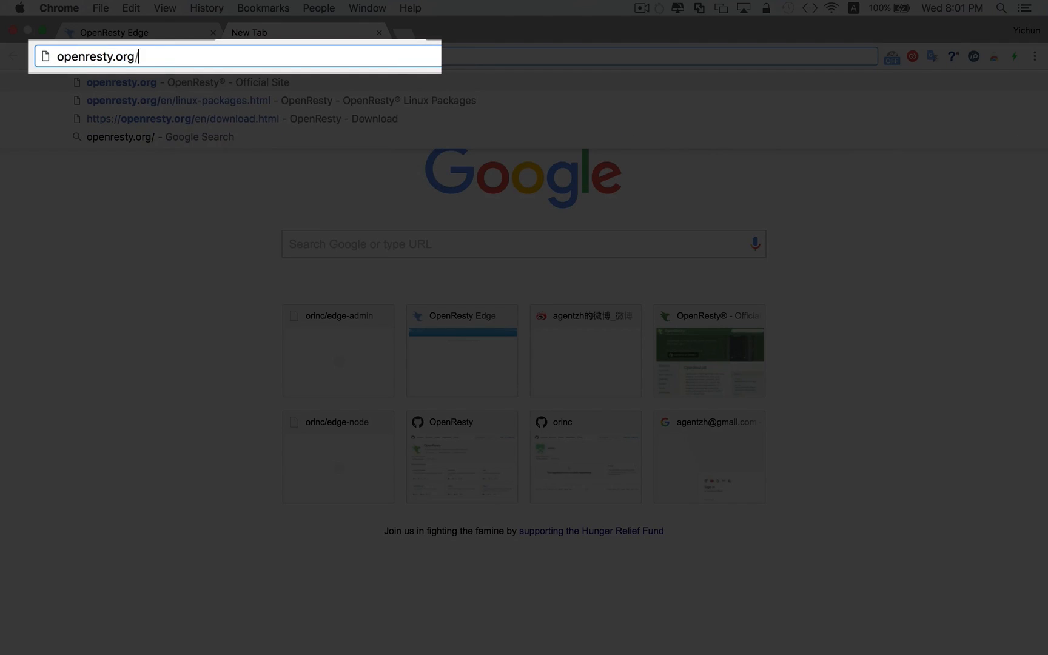
text(lo)
key(Return)
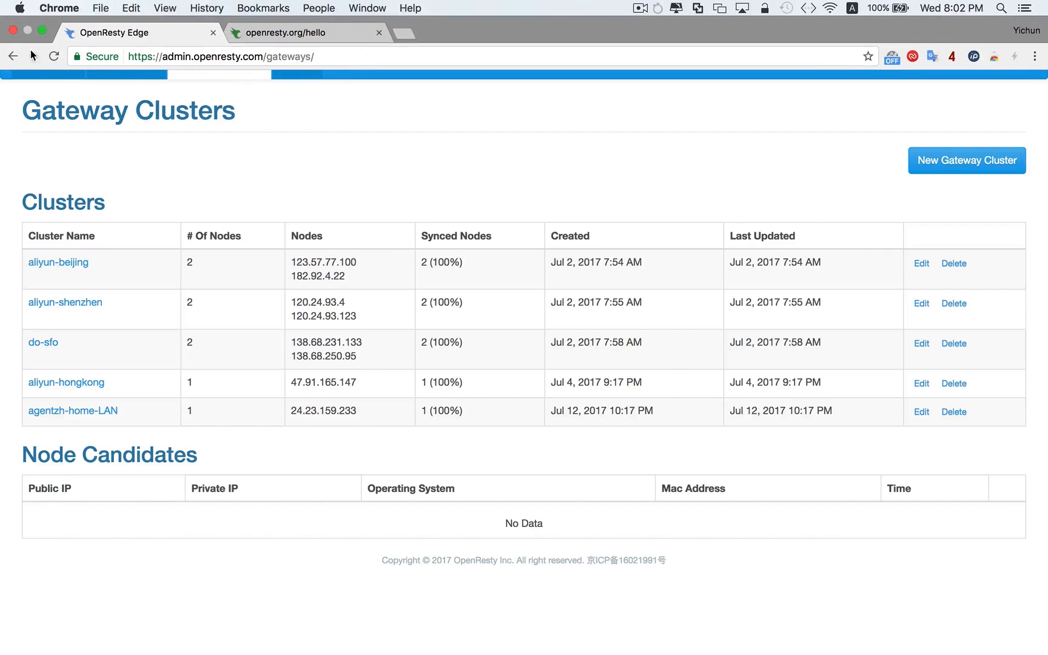
Go back to the openresty.org application's Releases page and revert the latest release
click(15, 40)
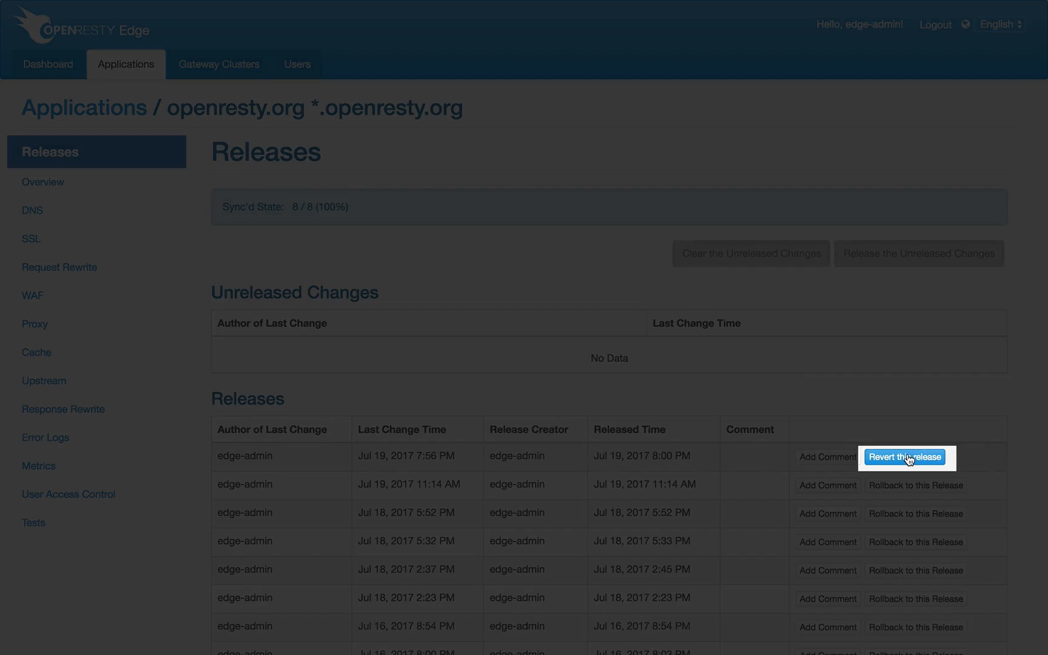
click(908, 458)
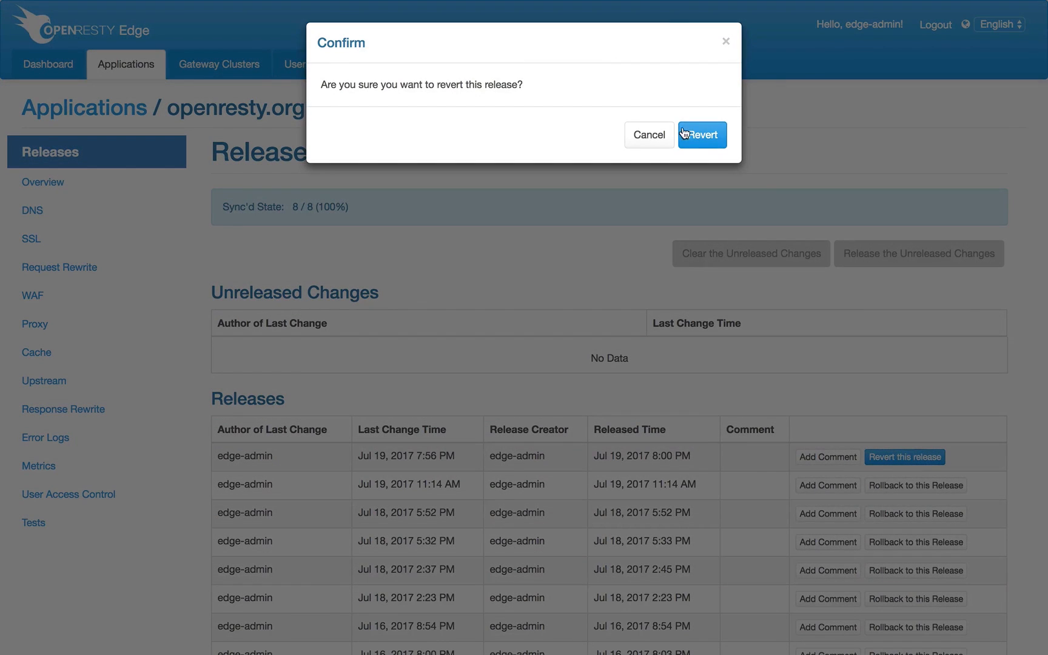
click(702, 140)
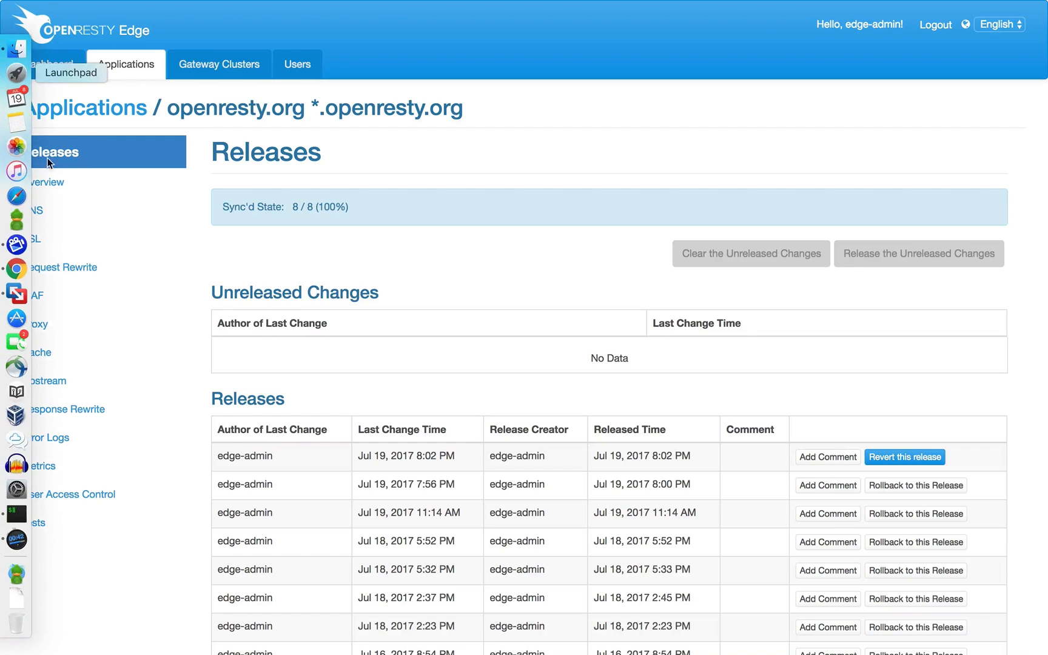
click(14, 511)
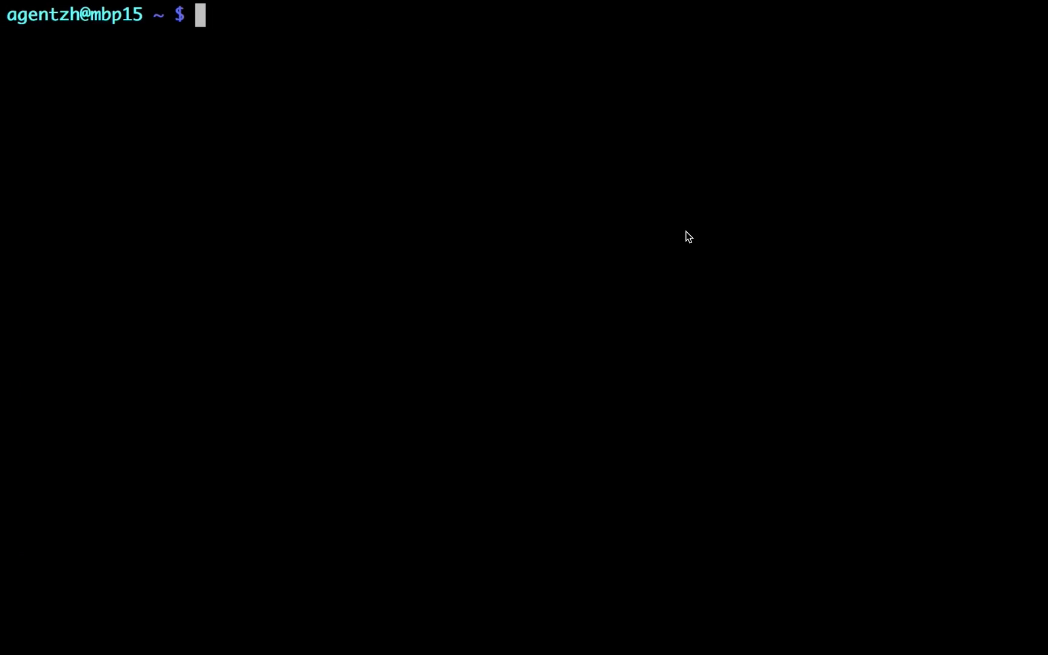
text(curl --resolve 'openresty.org:80:138.68.231.133' http://openresty.org/hello)
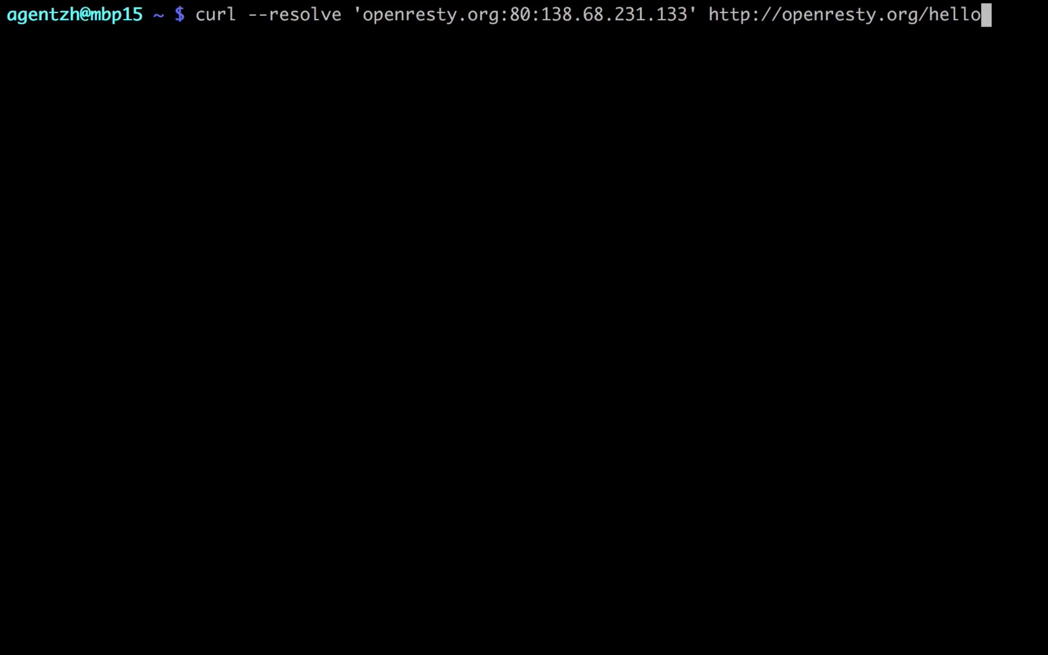
key(Return)
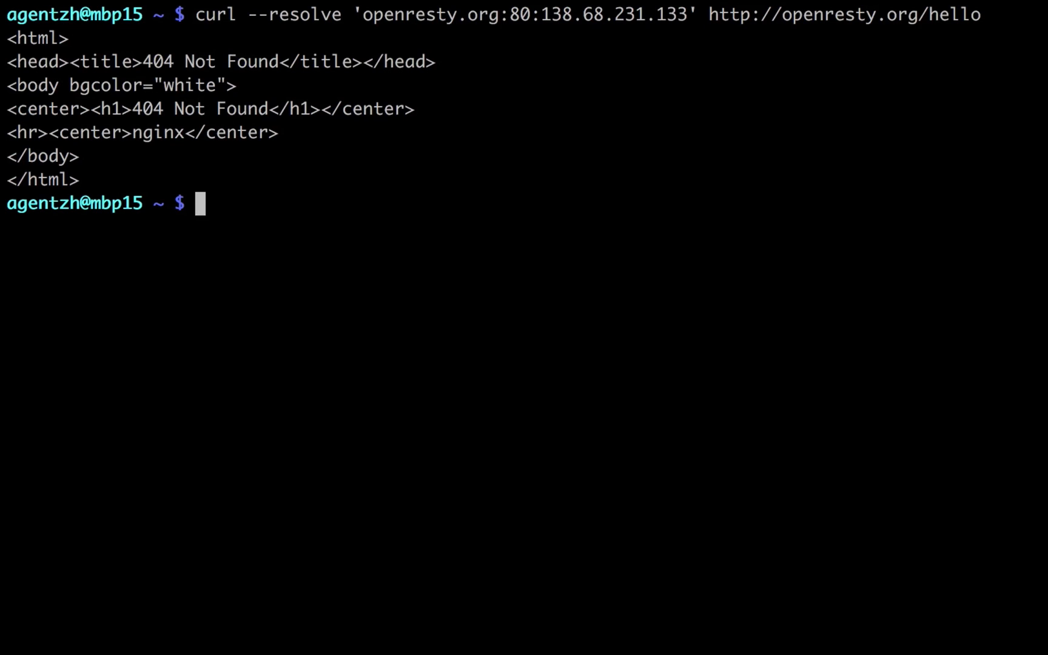
Switch back to Chrome, open the openresty.org application's Request Rewrite page, and begin changing the order of its rules
click(19, 270)
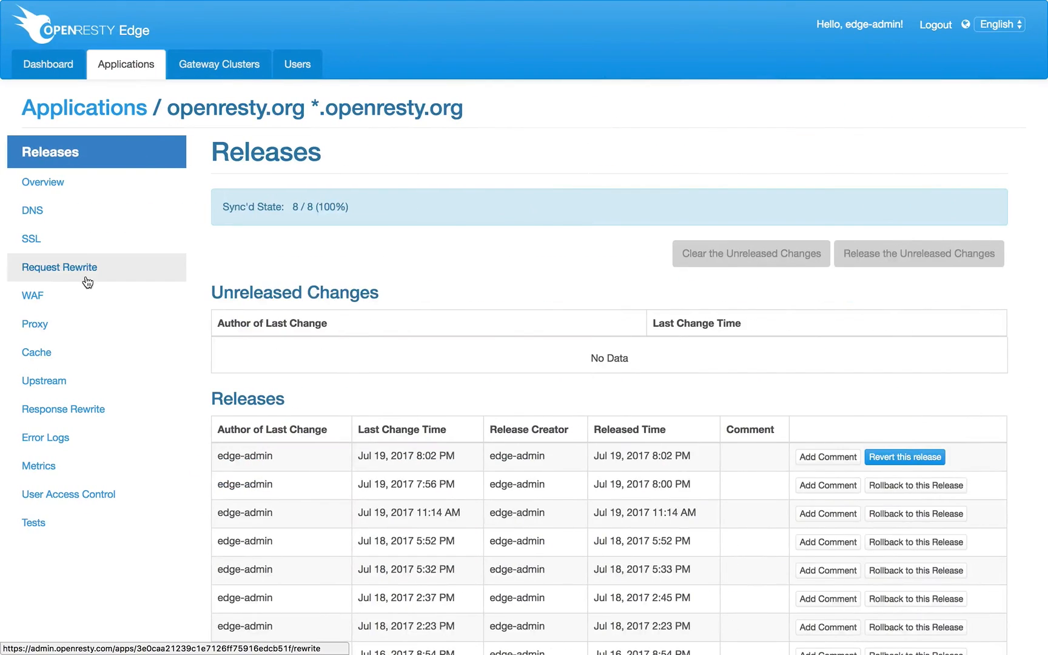
click(75, 275)
scroll(719, 458, down, 1)
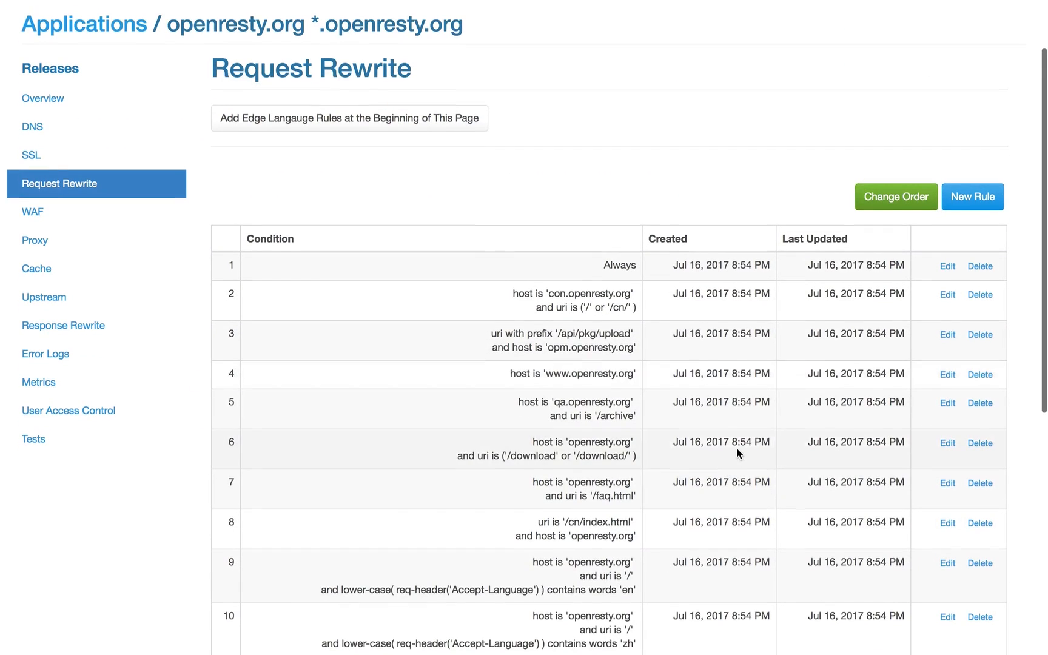
scroll(744, 421, down, 1)
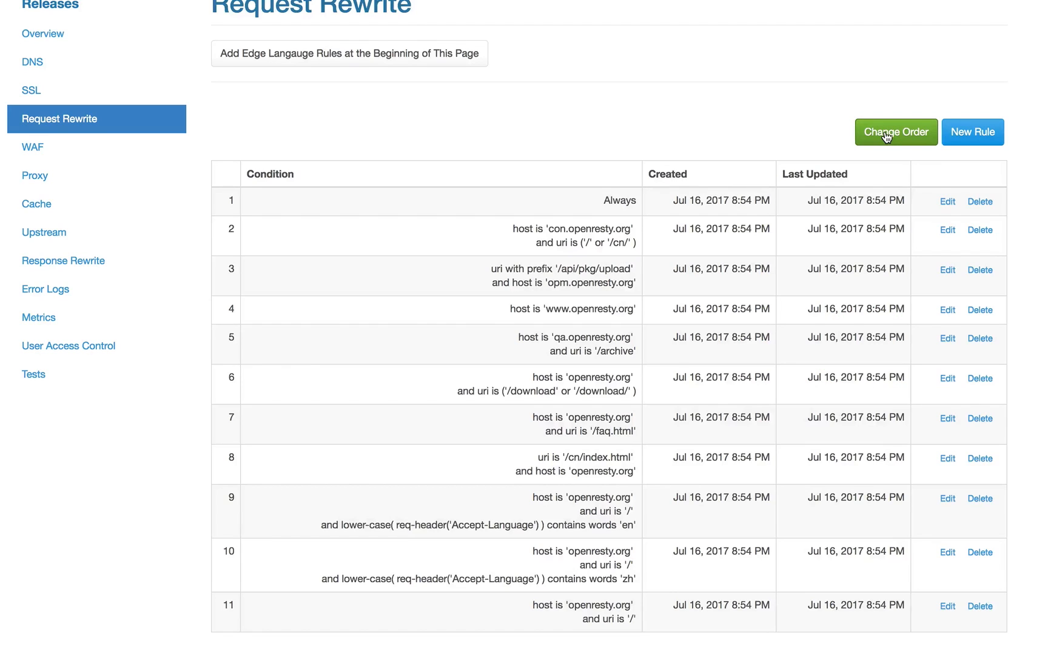
click(885, 133)
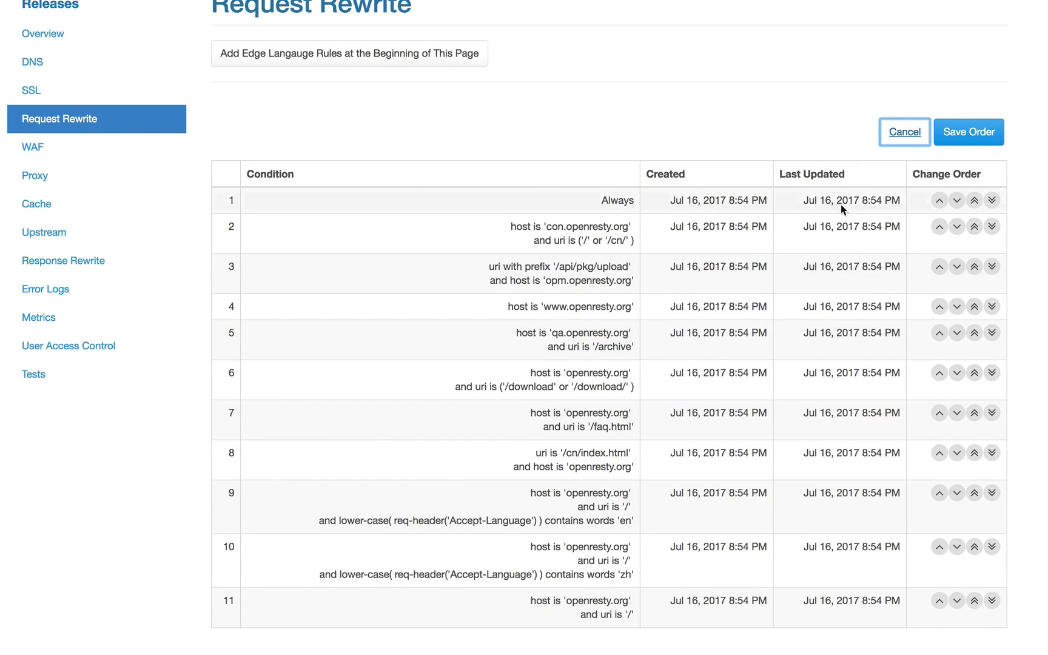
scroll(840, 209, down, 1)
scroll(841, 213, down, 1)
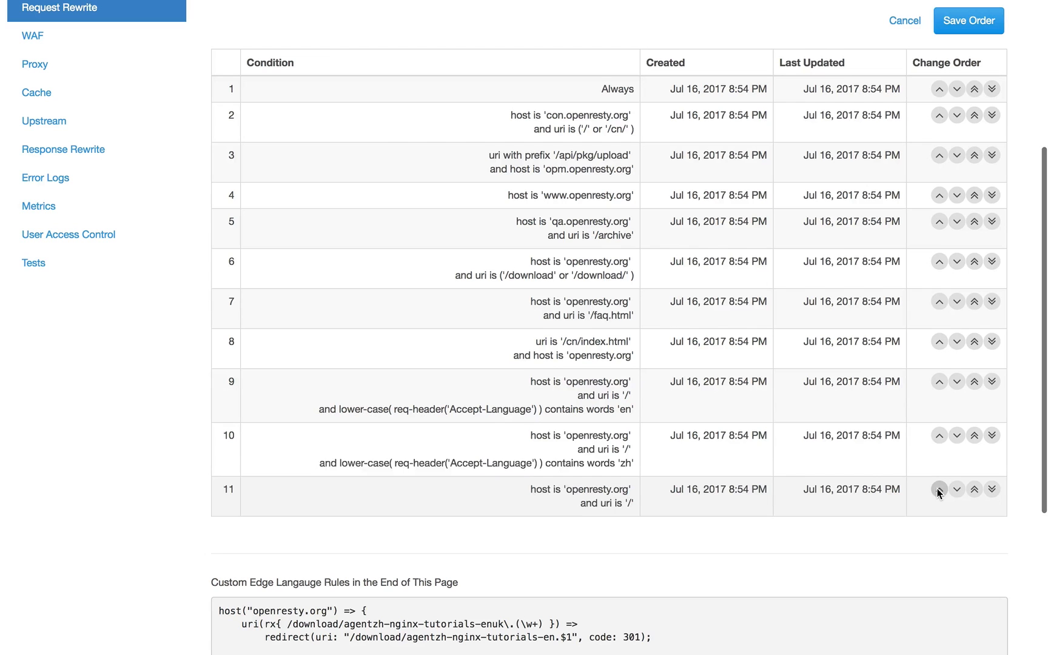
Move the last rewrite rule, number 11, up one place and return it to the end of the list
click(939, 489)
click(957, 436)
scroll(644, 310, up, 2)
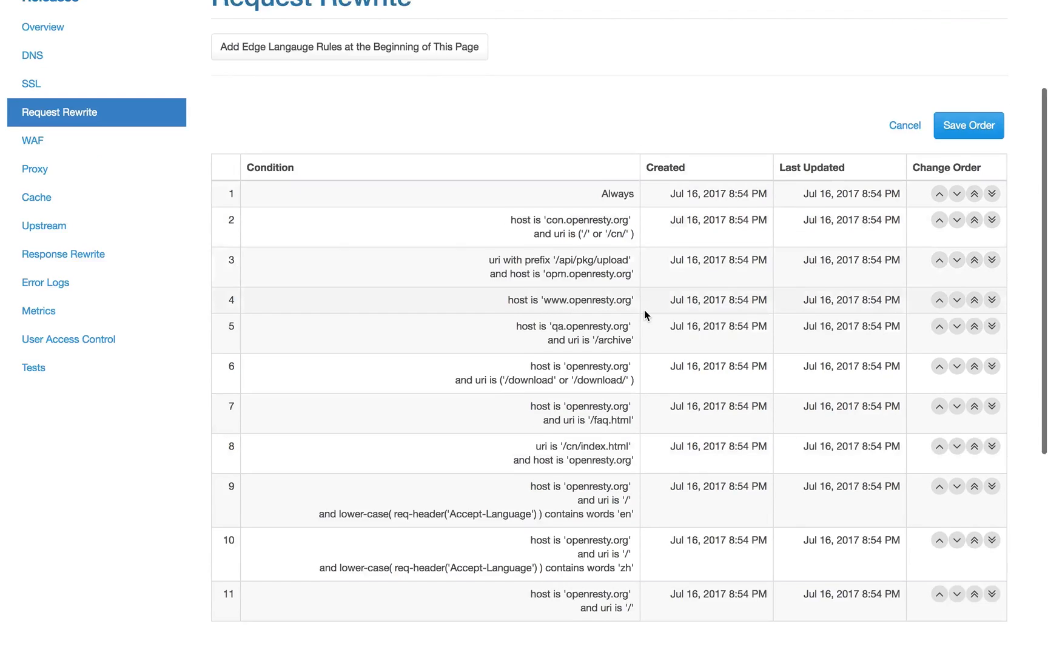
scroll(644, 310, down, 1)
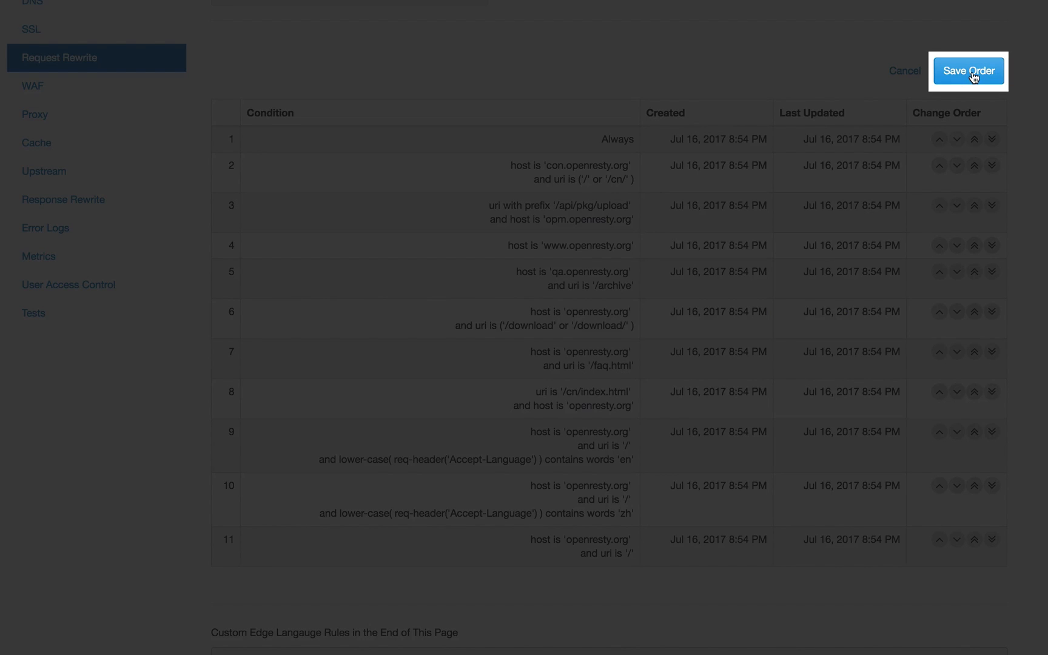